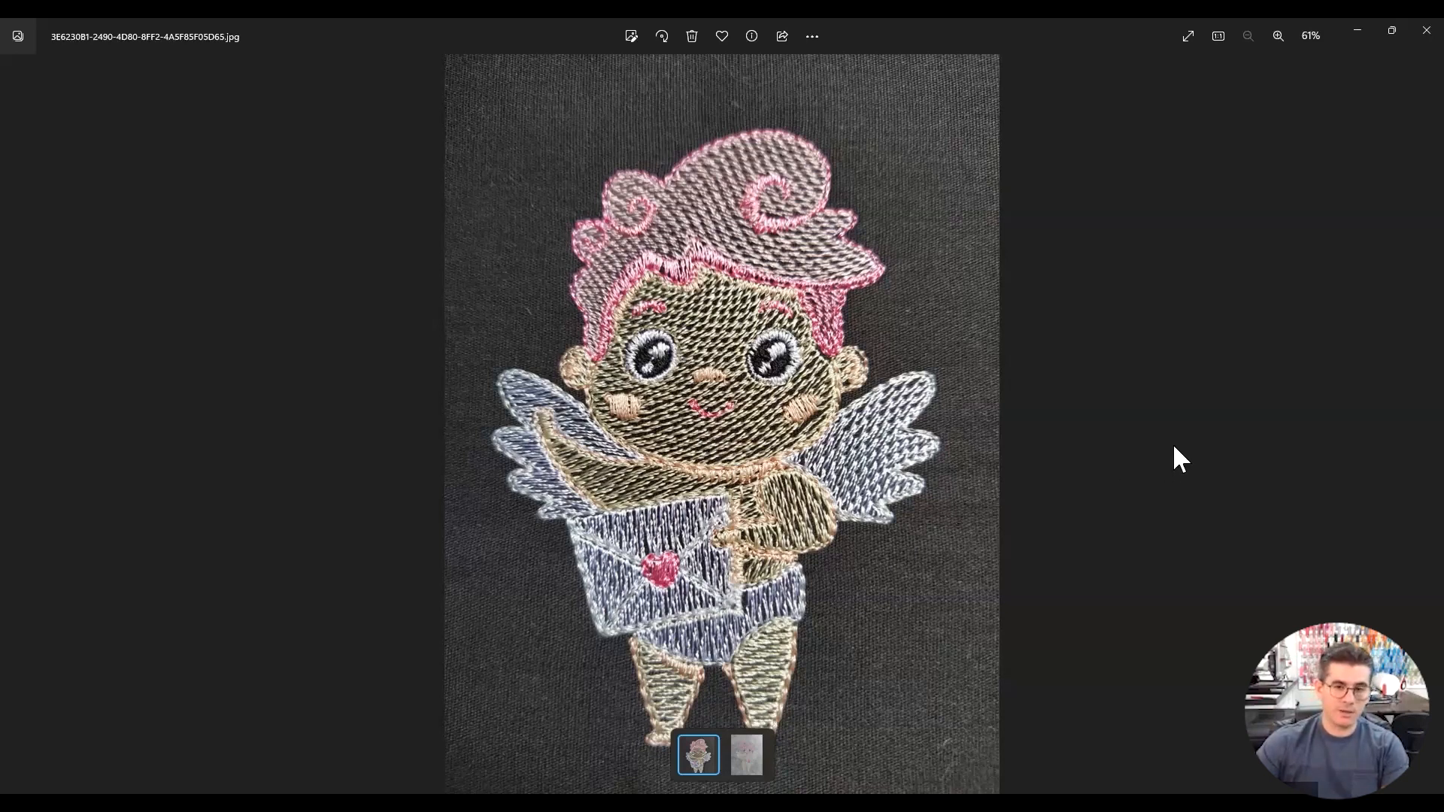
Step: Examine the stitch quality on the front of the embroidered cherub in the photo, close up and in full
{"action": "scroll", "coordinate": [749, 372], "scroll_direction": "up", "scroll_amount": 3}
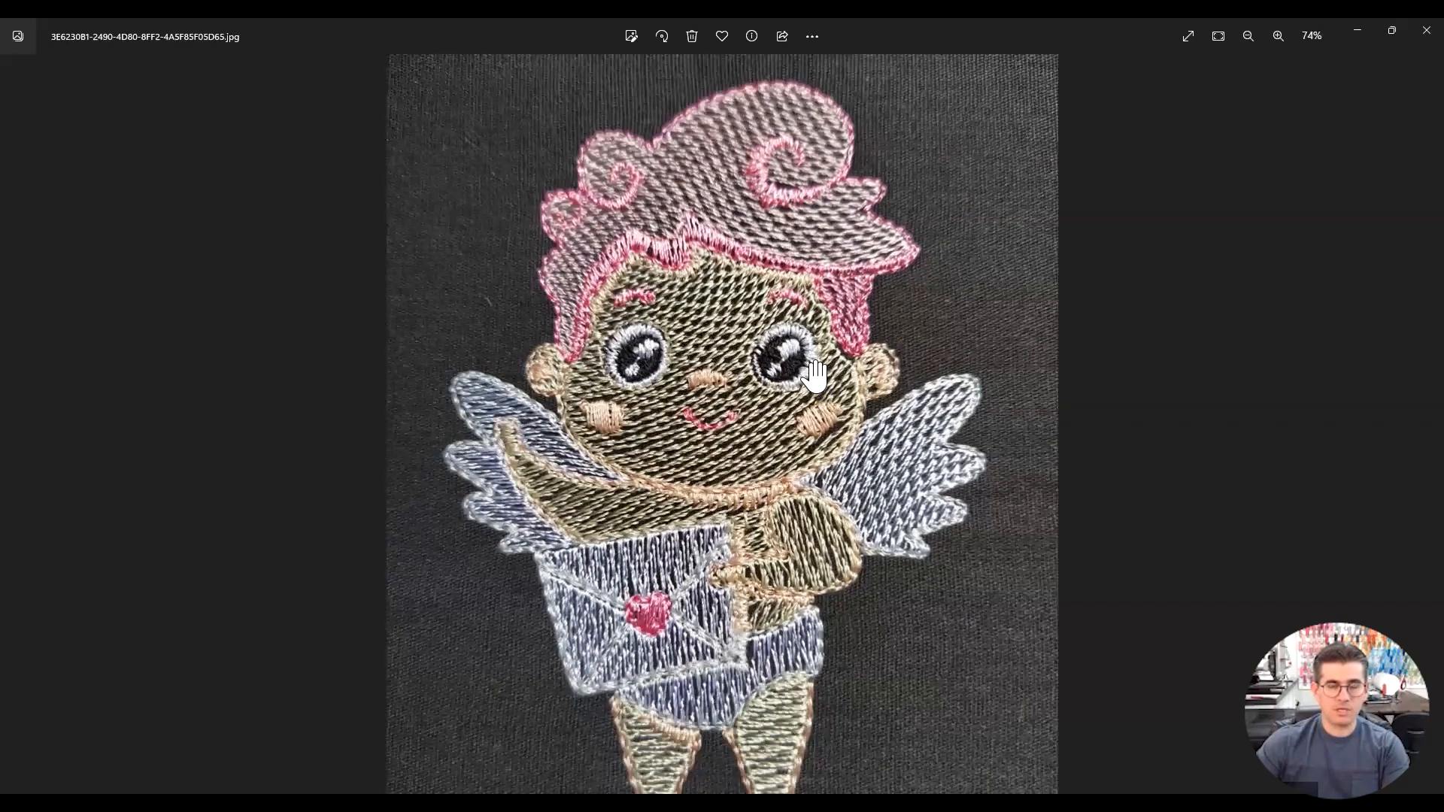
{"action": "scroll", "coordinate": [816, 376], "scroll_direction": "up", "scroll_amount": 1}
{"action": "scroll", "coordinate": [818, 305], "scroll_direction": "down", "scroll_amount": 2}
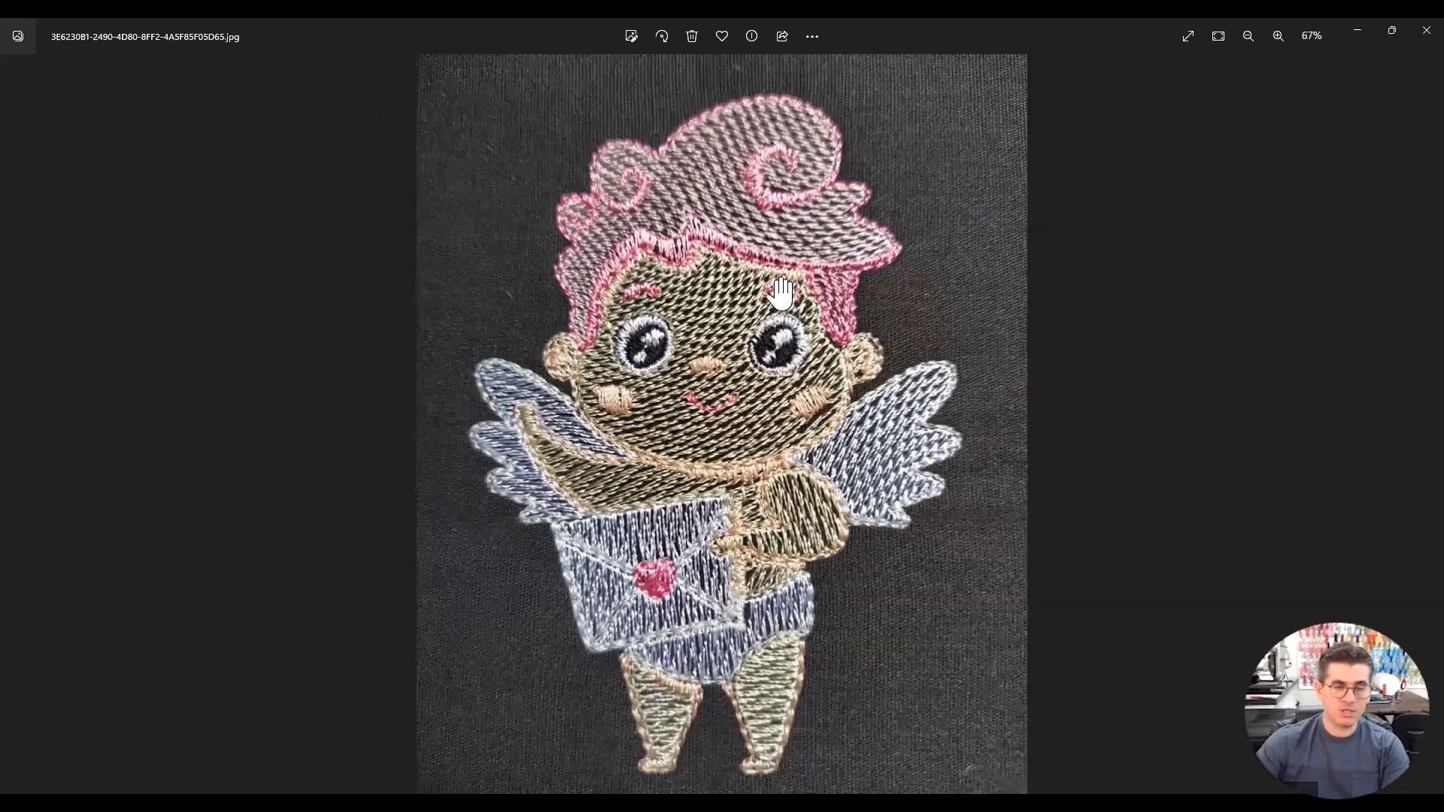
{"action": "left_click_drag", "start_coordinate": [714, 174], "coordinate": [711, 267]}
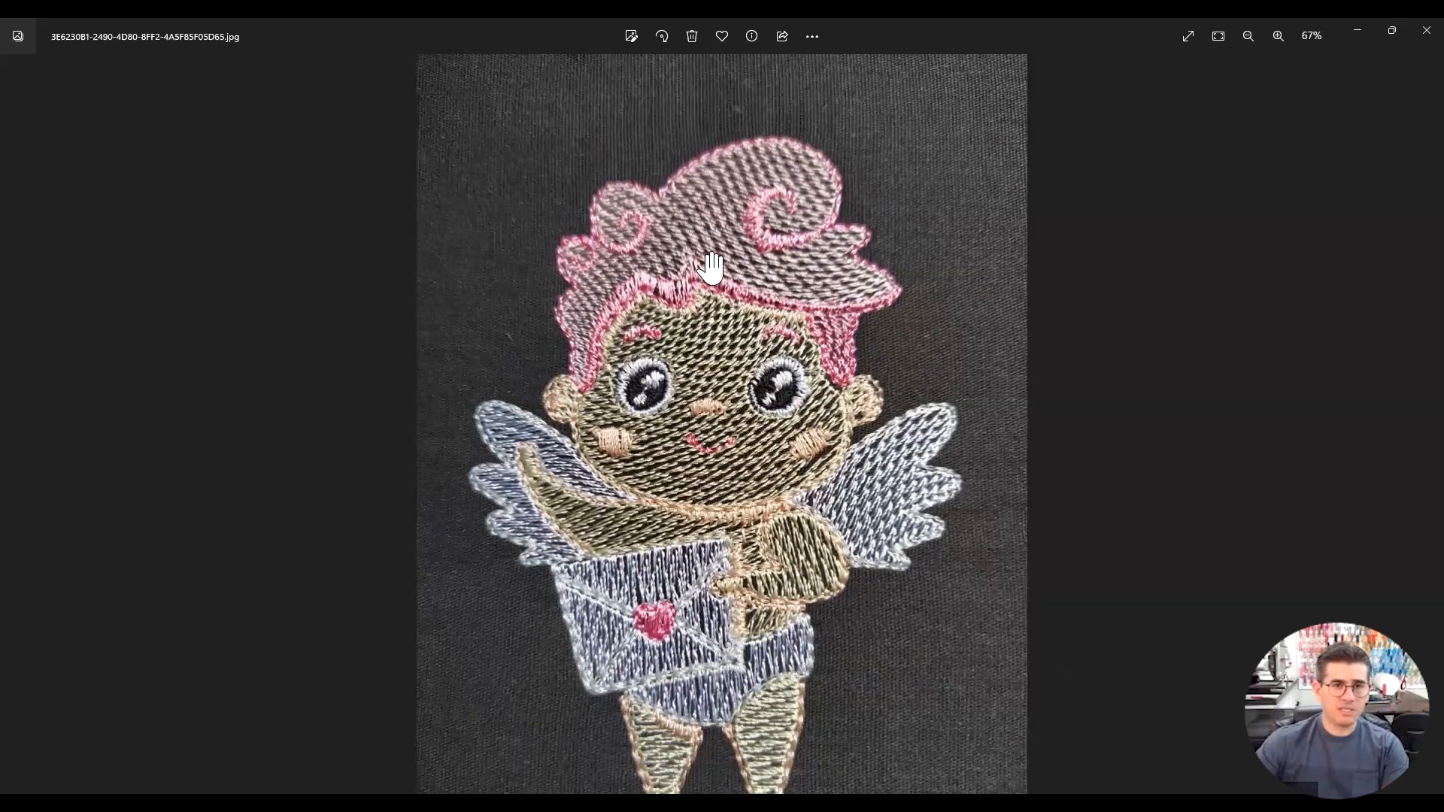
{"action": "scroll", "coordinate": [846, 188], "scroll_direction": "up", "scroll_amount": 2}
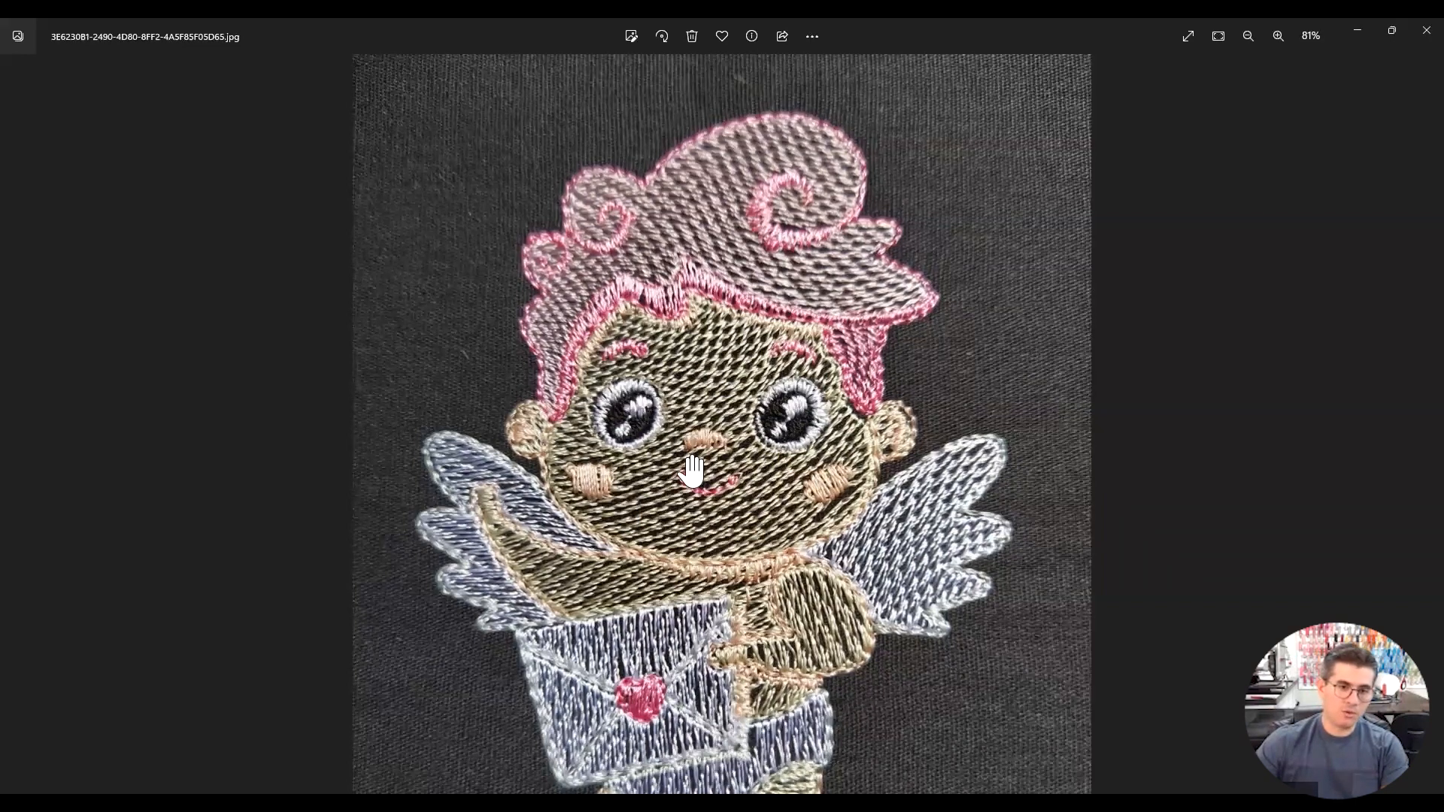
{"action": "scroll", "coordinate": [789, 421], "scroll_direction": "down", "scroll_amount": 2}
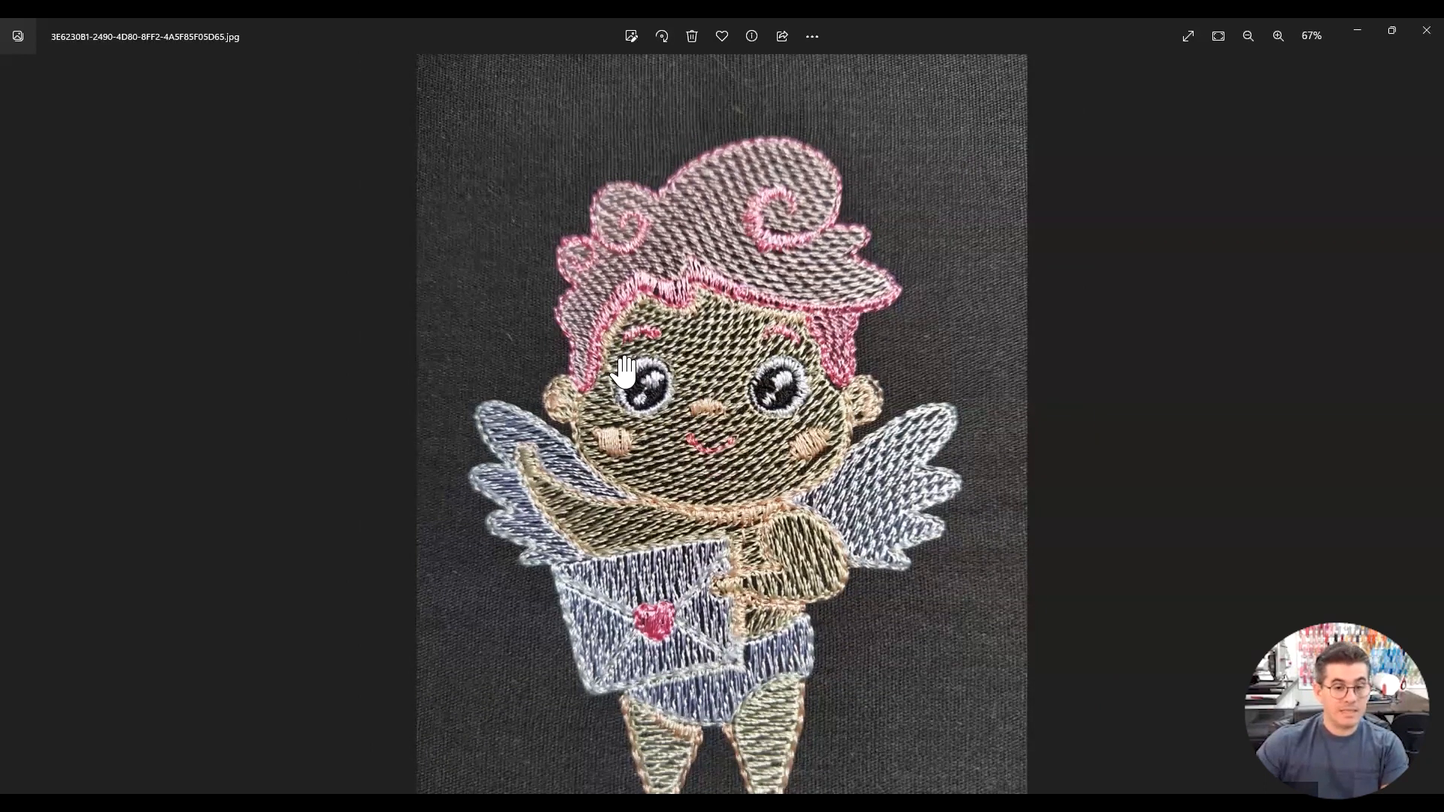
{"action": "scroll", "coordinate": [686, 418], "scroll_direction": "down", "scroll_amount": 1}
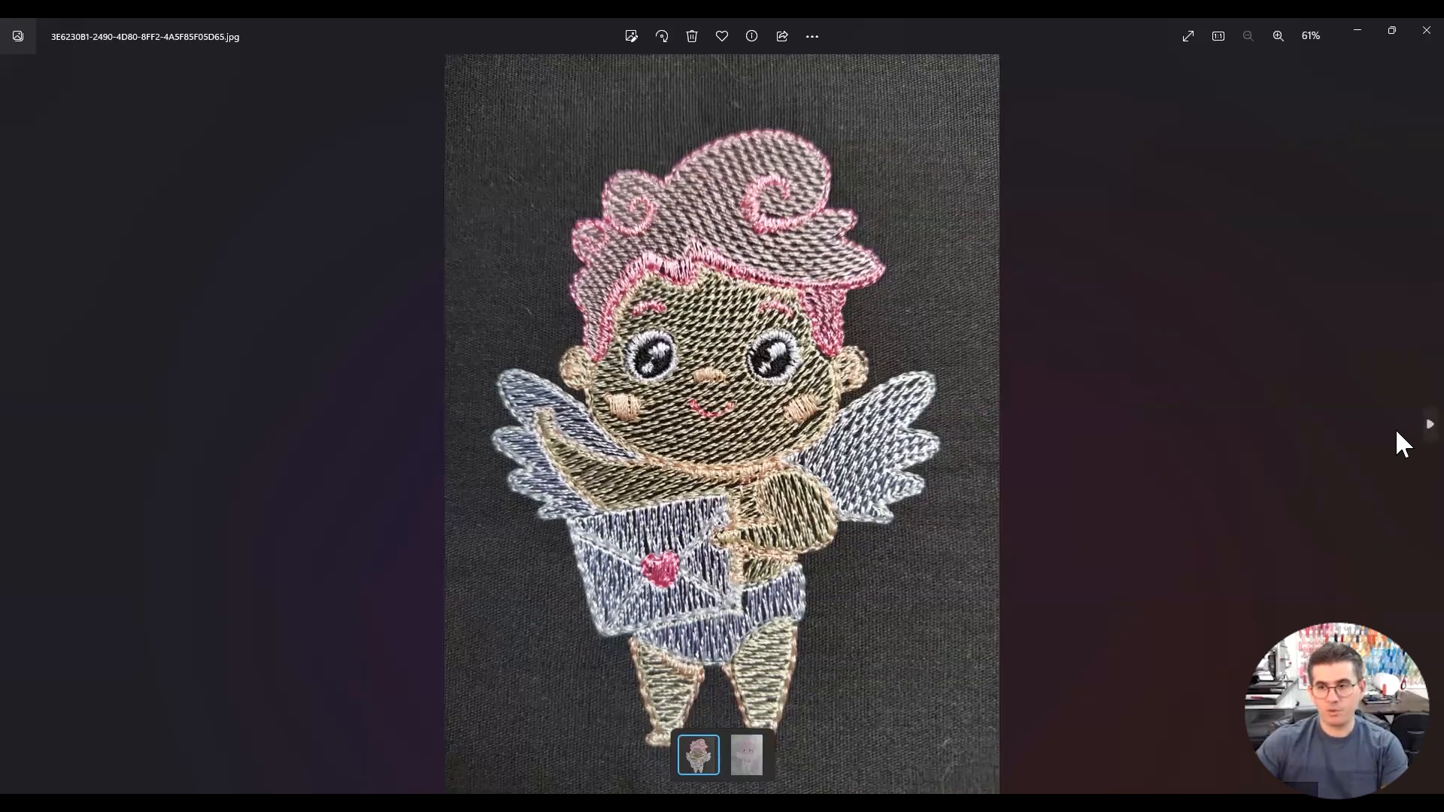
Step: Show the photo of the embroidery's reverse side and examine its threads up close
{"action": "key", "text": "Right"}
{"action": "scroll", "coordinate": [815, 330], "scroll_direction": "up", "scroll_amount": 2}
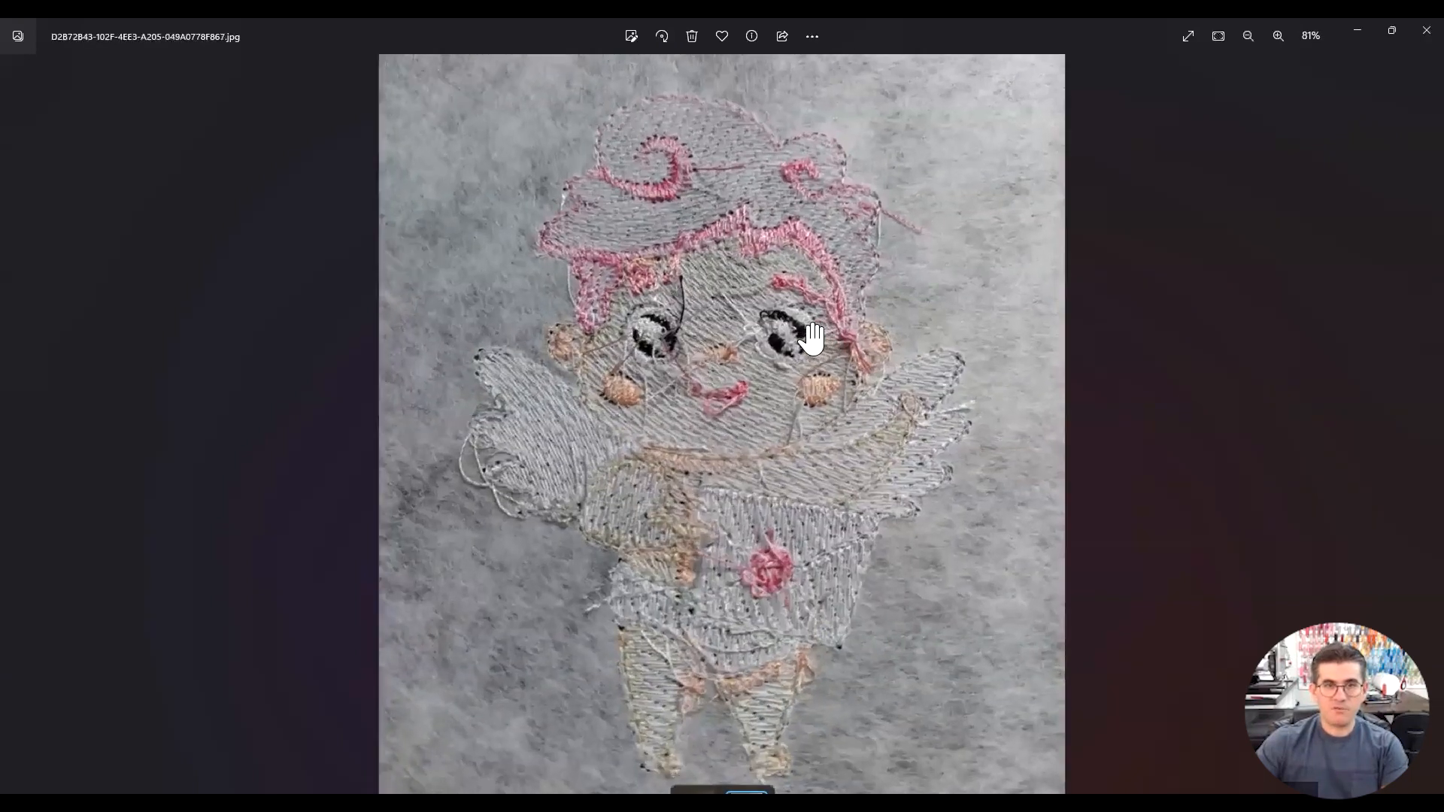
{"action": "scroll", "coordinate": [809, 286], "scroll_direction": "down", "scroll_amount": 2}
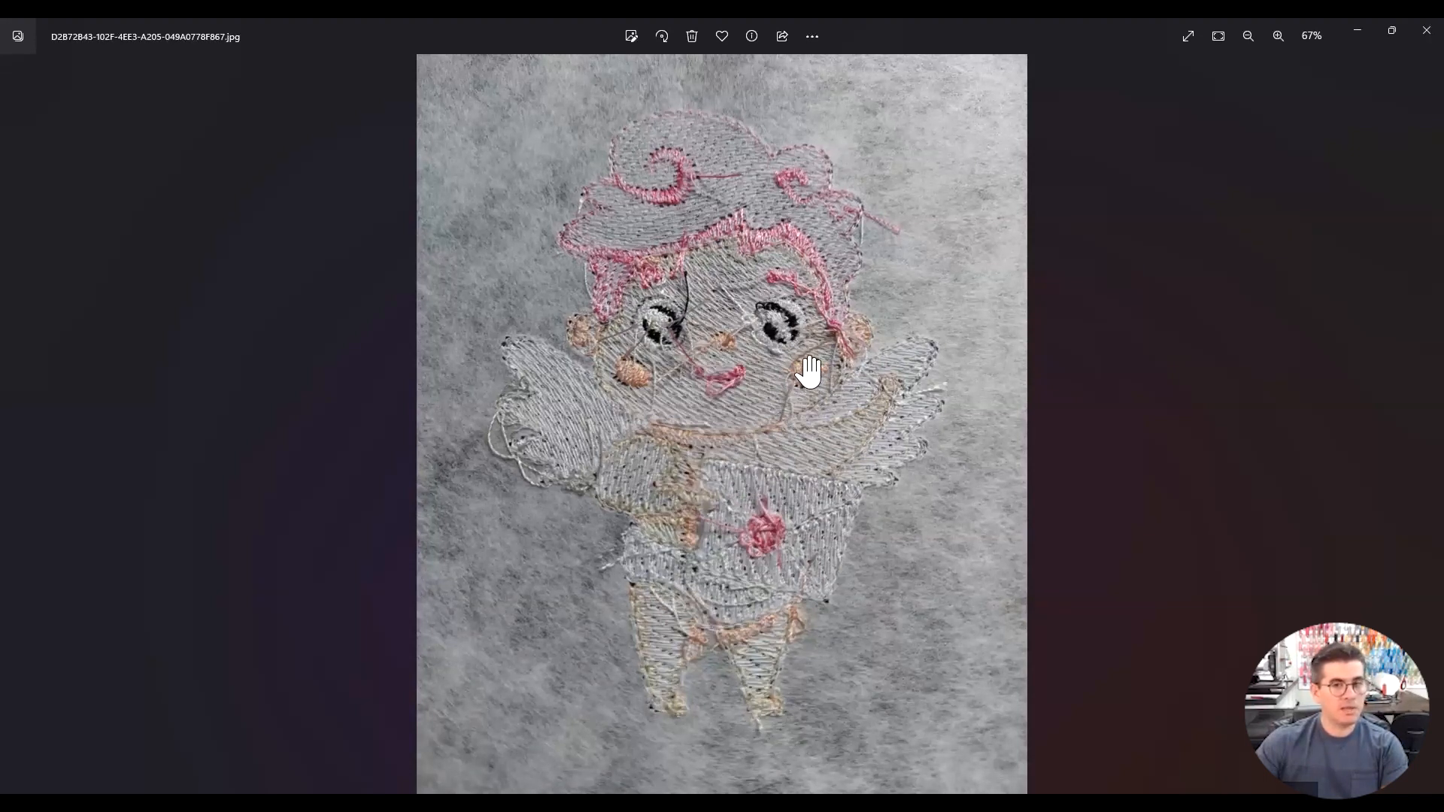
Step: Switch to the cherub design in Wilcom EmbroideryStudio, highlight all of its objects and clear the selection
{"action": "key", "text": "alt+Tab"}
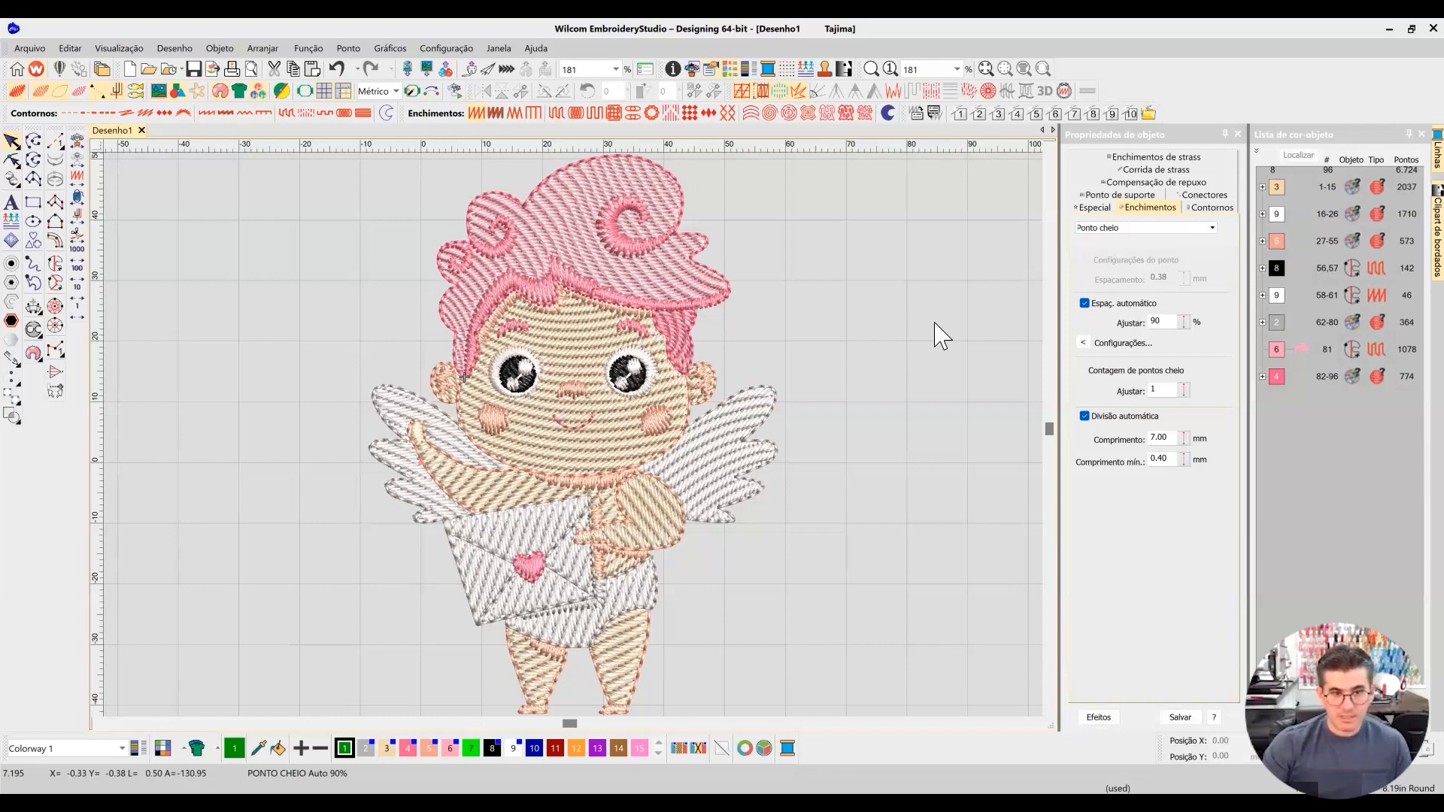
{"action": "key", "text": "ctrl+a"}
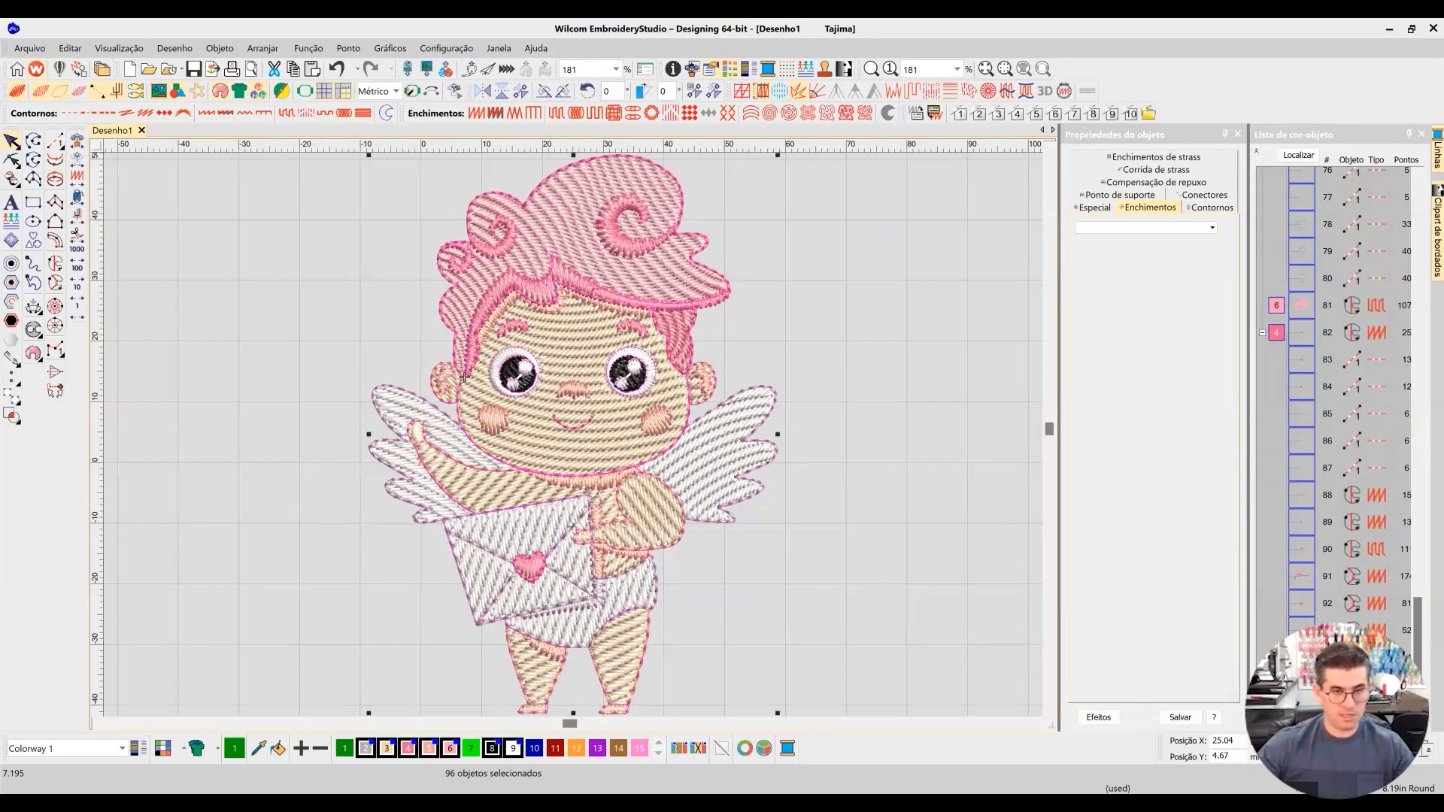
{"action": "left_click", "coordinate": [890, 547]}
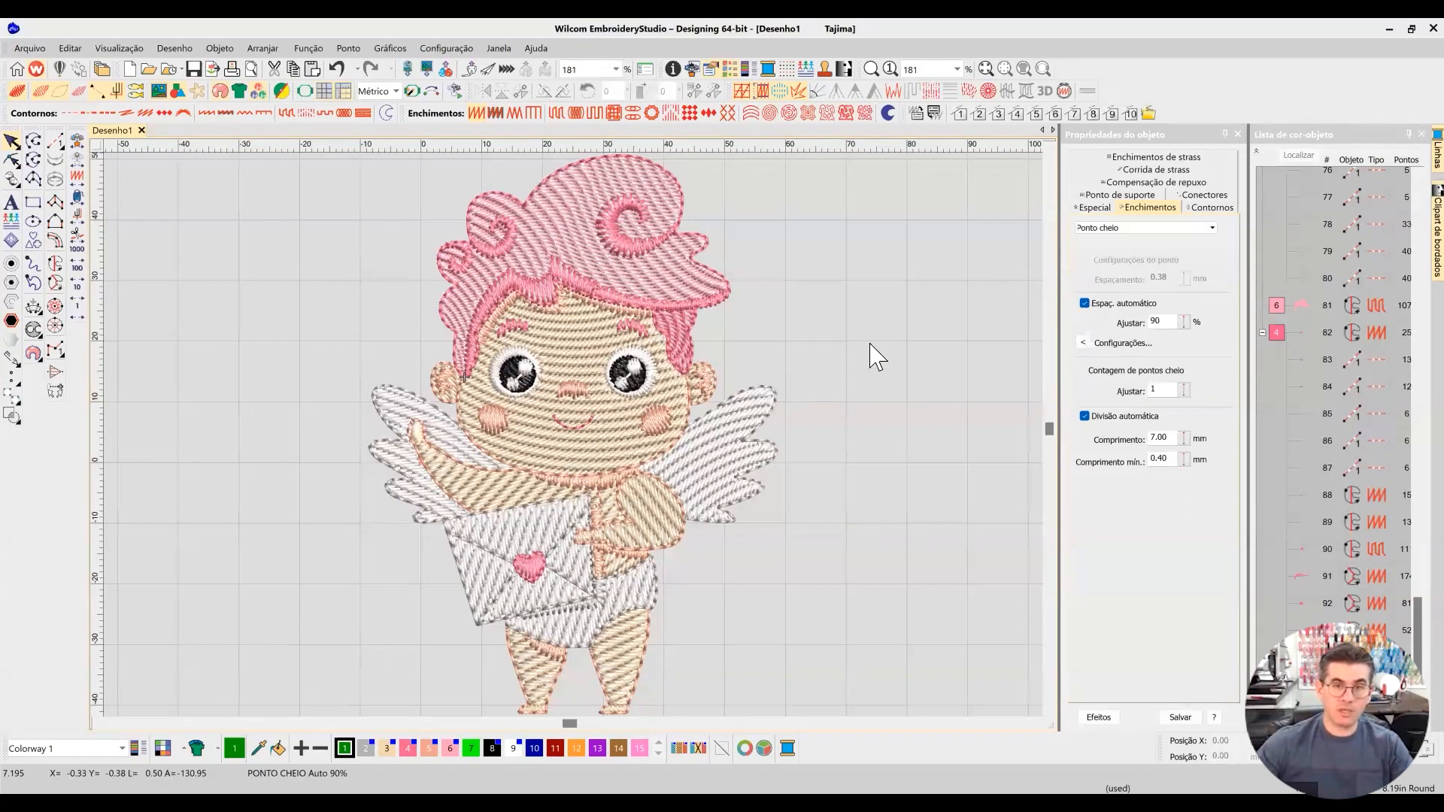
Step: Inspect the light pink hair fill by isolating it in the design and checking its Tatami stitch spacing
{"action": "left_click", "coordinate": [578, 233]}
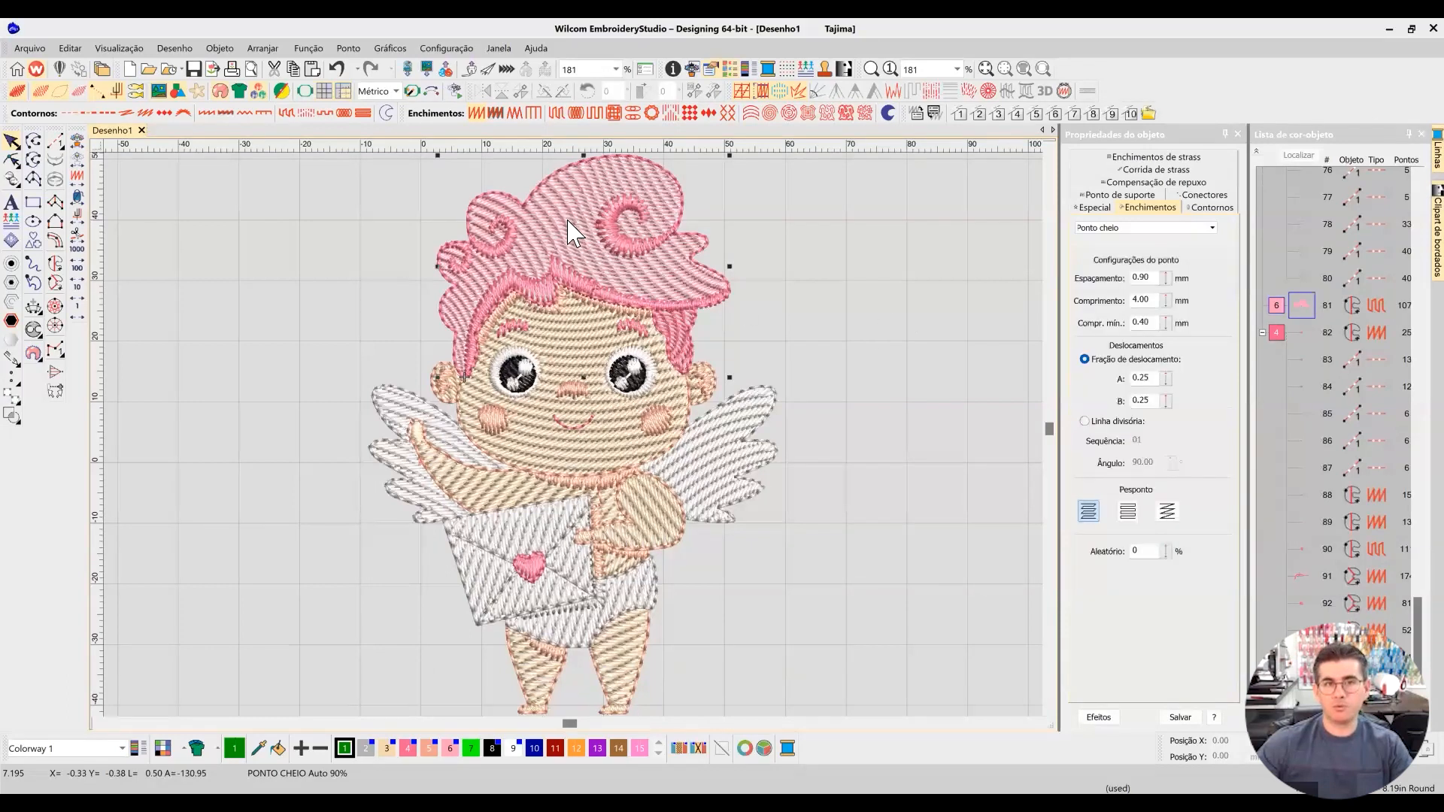
{"action": "left_click", "coordinate": [1256, 153]}
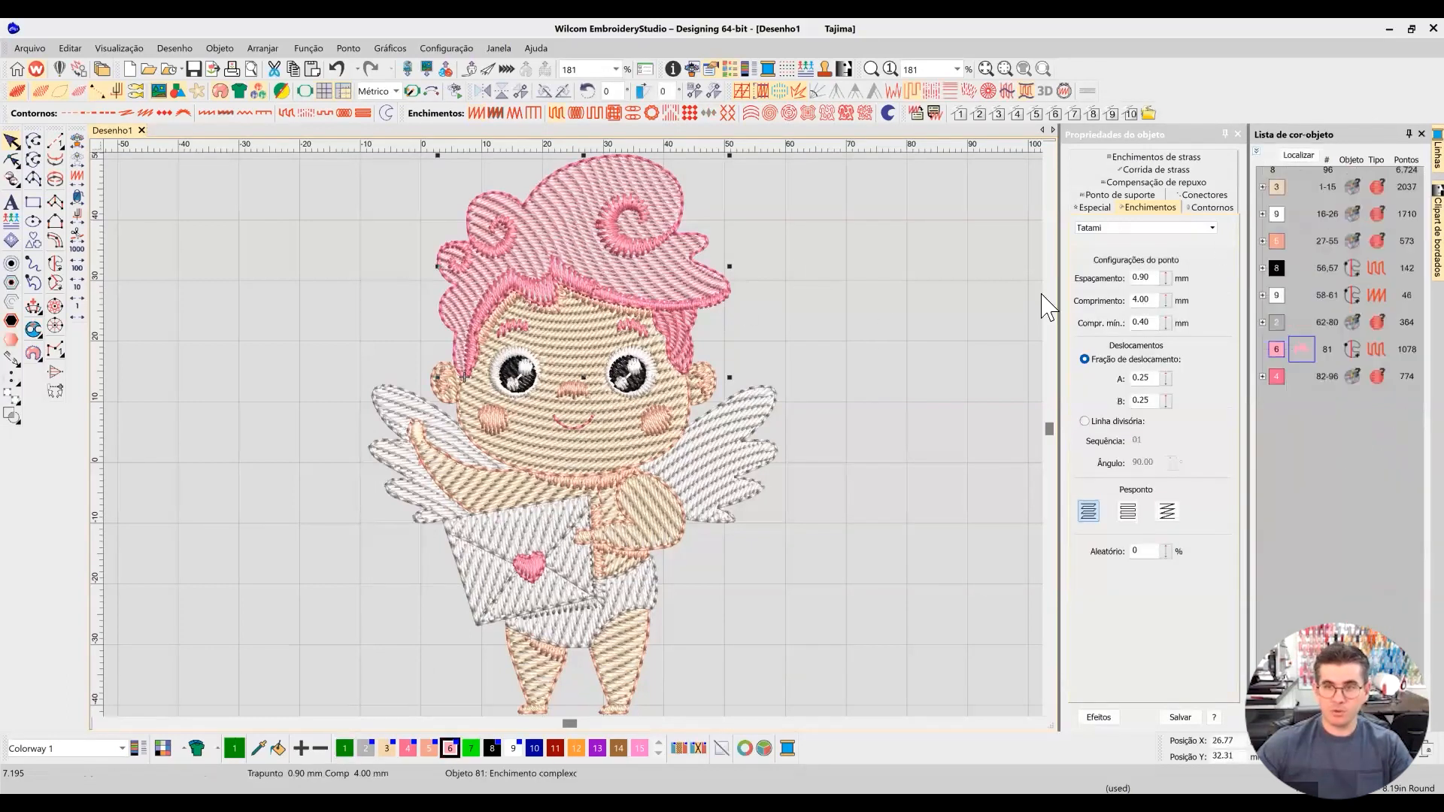
{"action": "left_click", "coordinate": [1300, 156]}
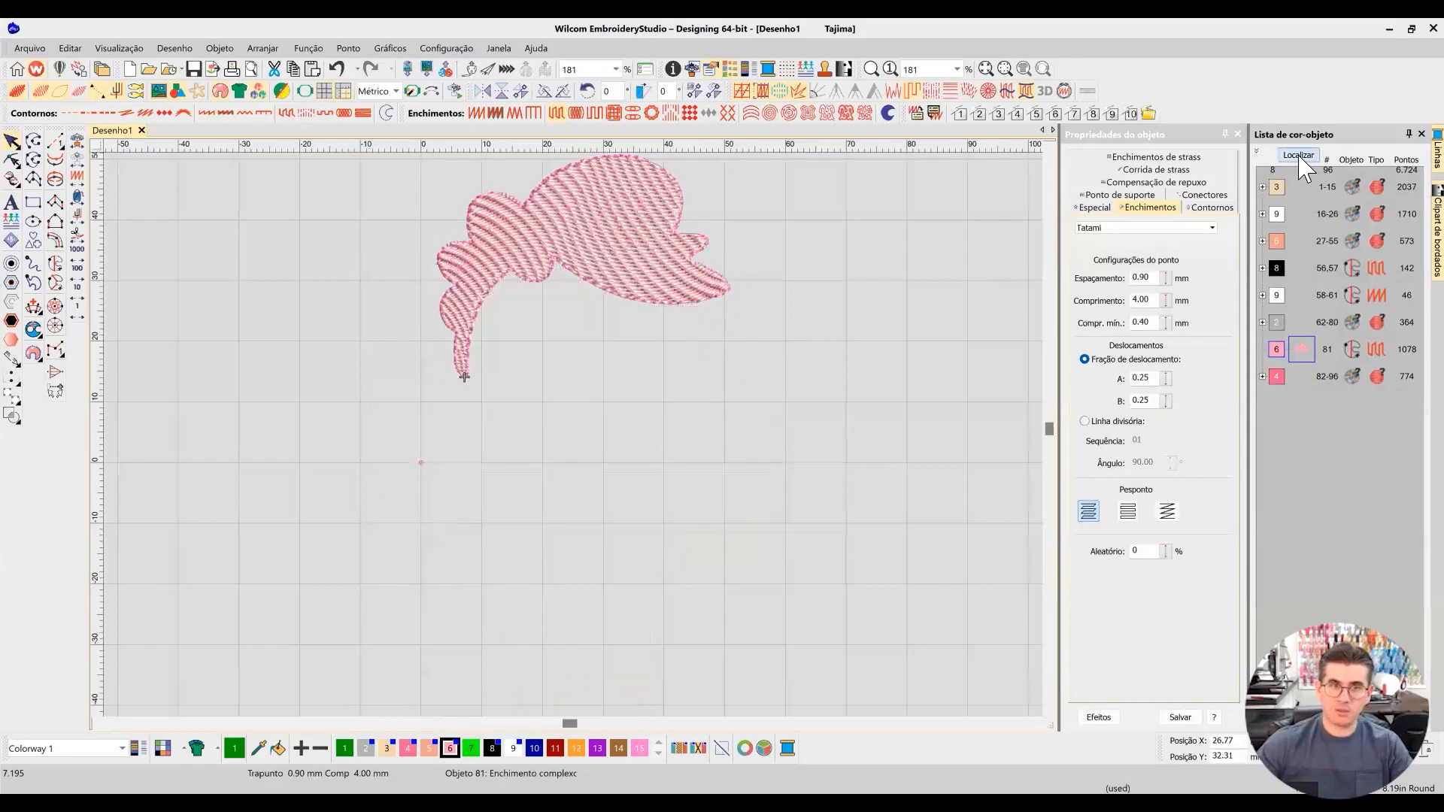
{"action": "left_click", "coordinate": [1299, 157]}
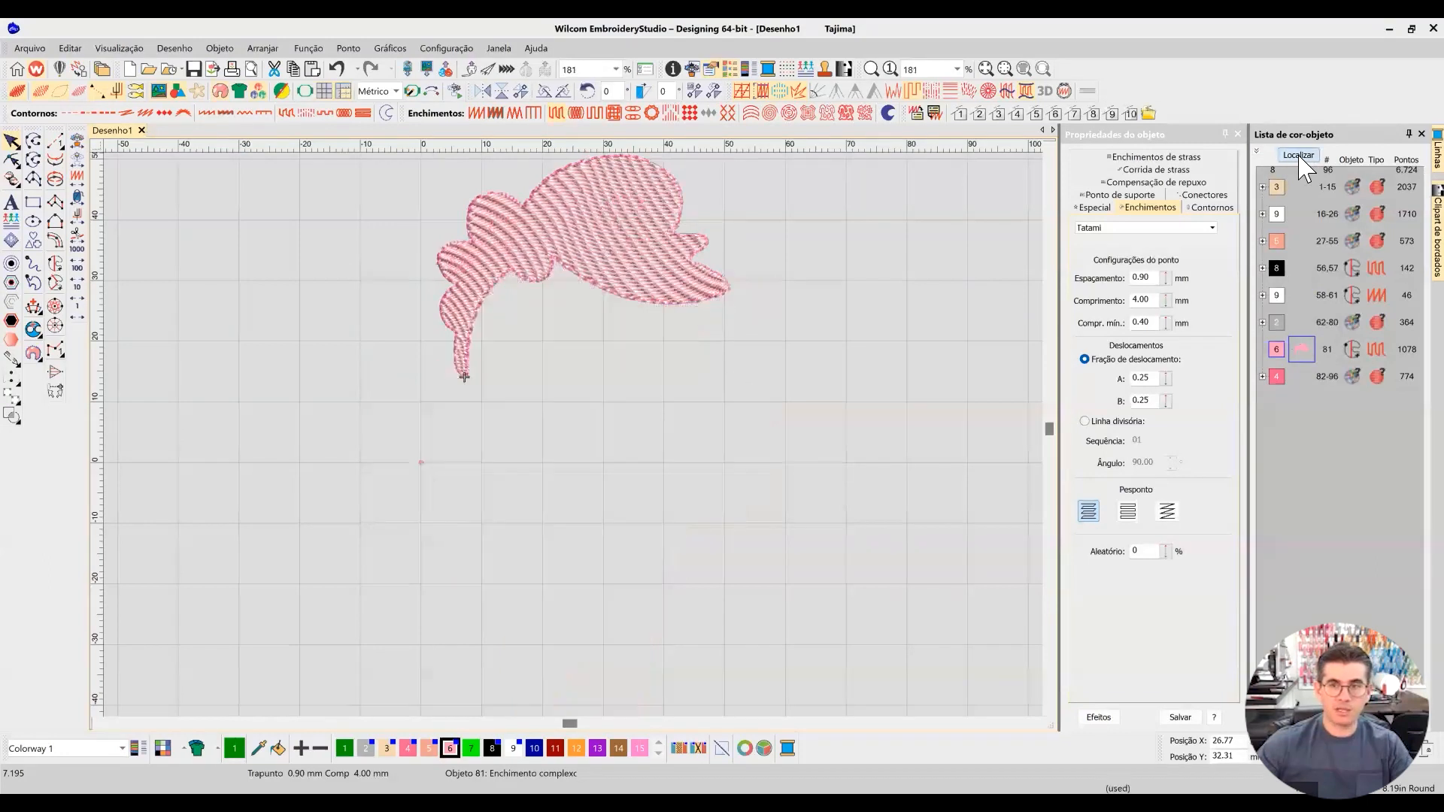
{"action": "left_click_drag", "start_coordinate": [1155, 277], "coordinate": [1034, 271]}
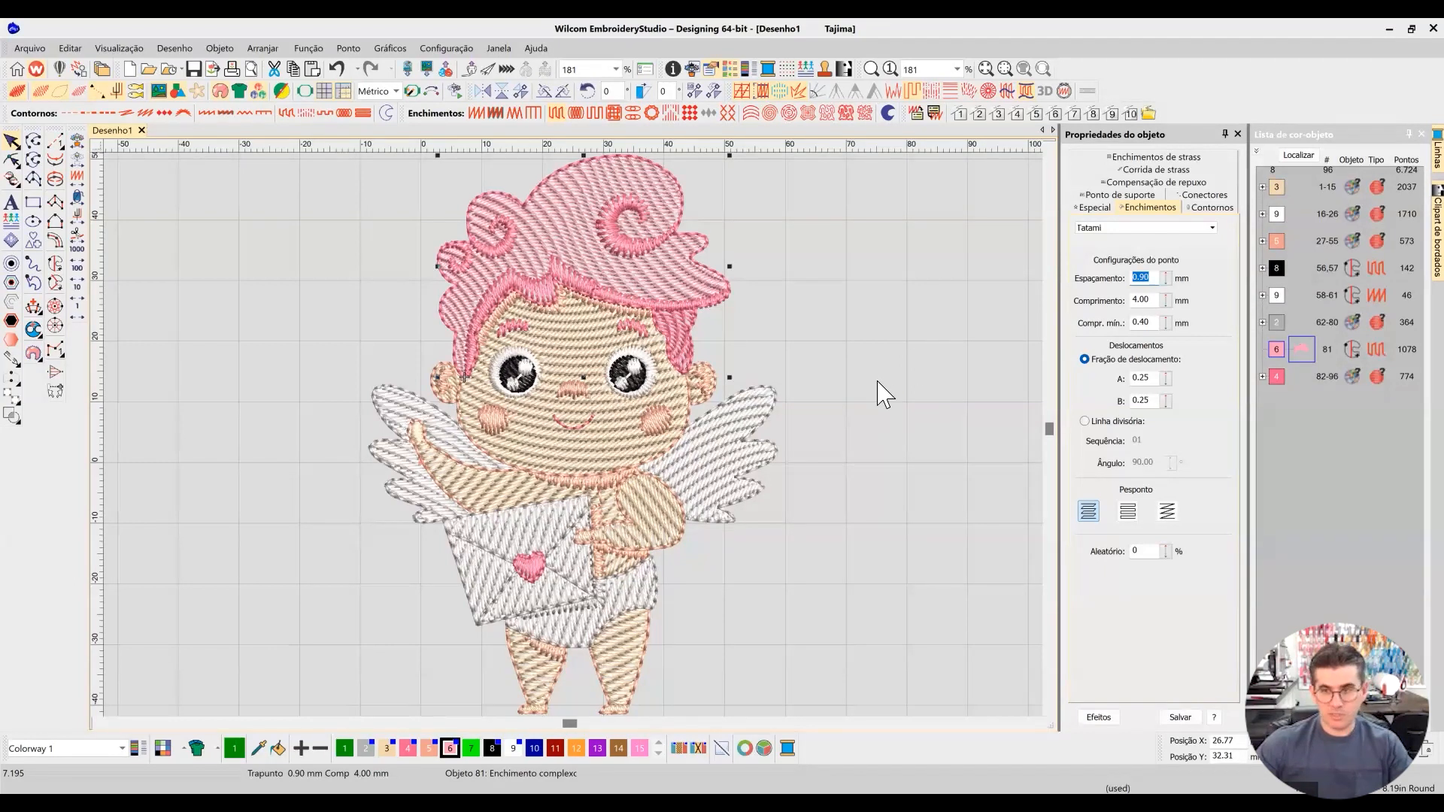
{"action": "key", "text": "Escape"}
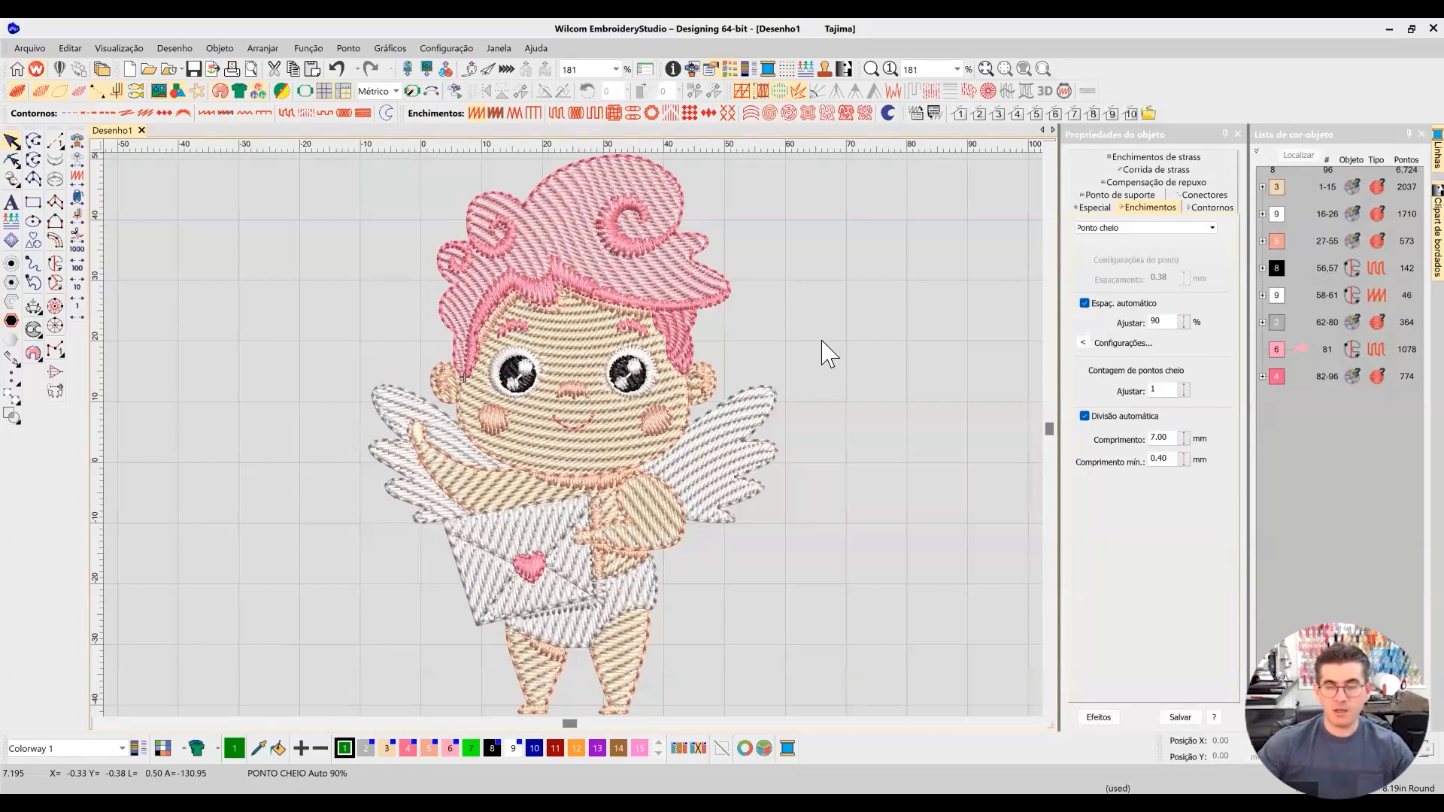
Step: View the design at 100% scale, then isolate the salmon colour 5 objects and show the full design again
{"action": "key", "text": "1"}
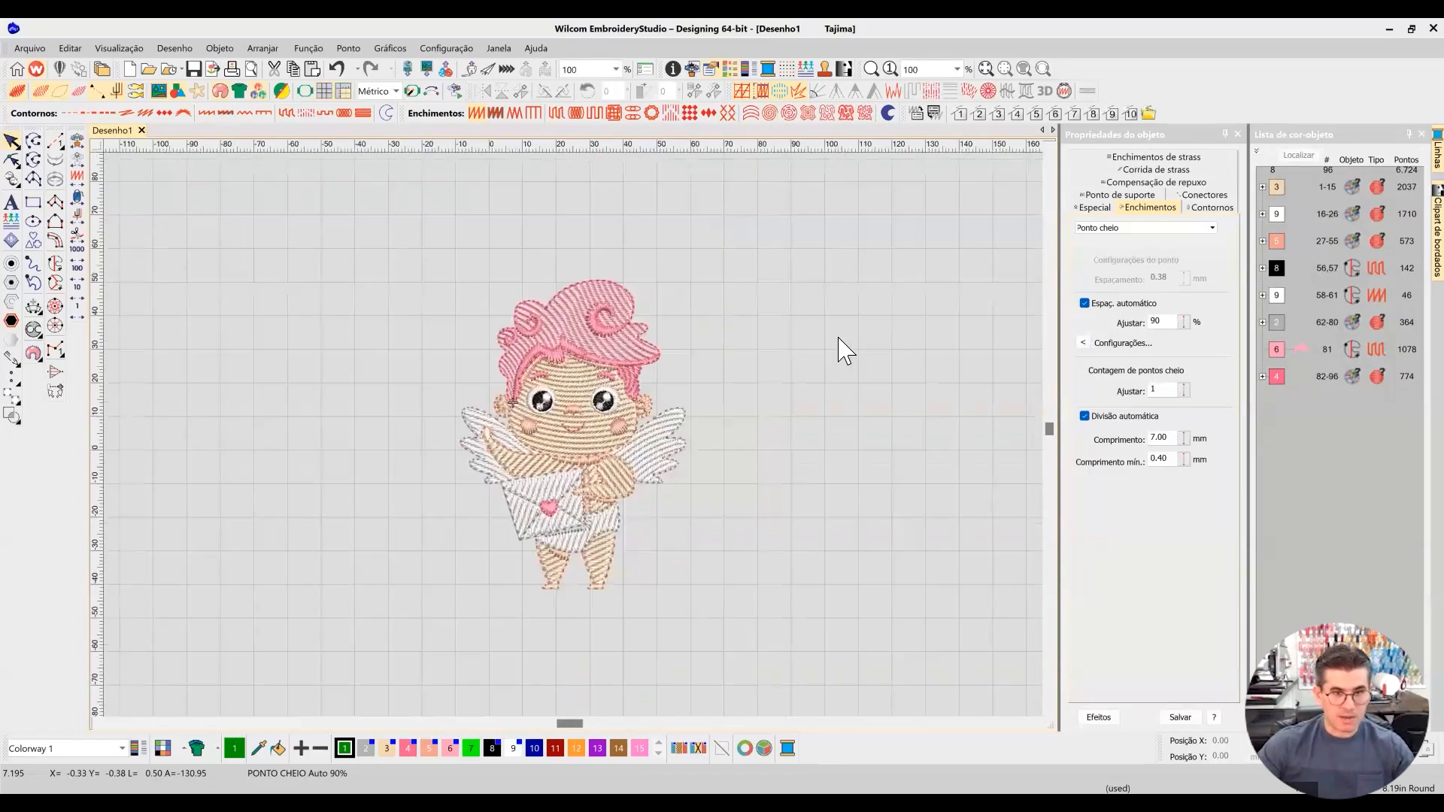
{"action": "key", "text": "0"}
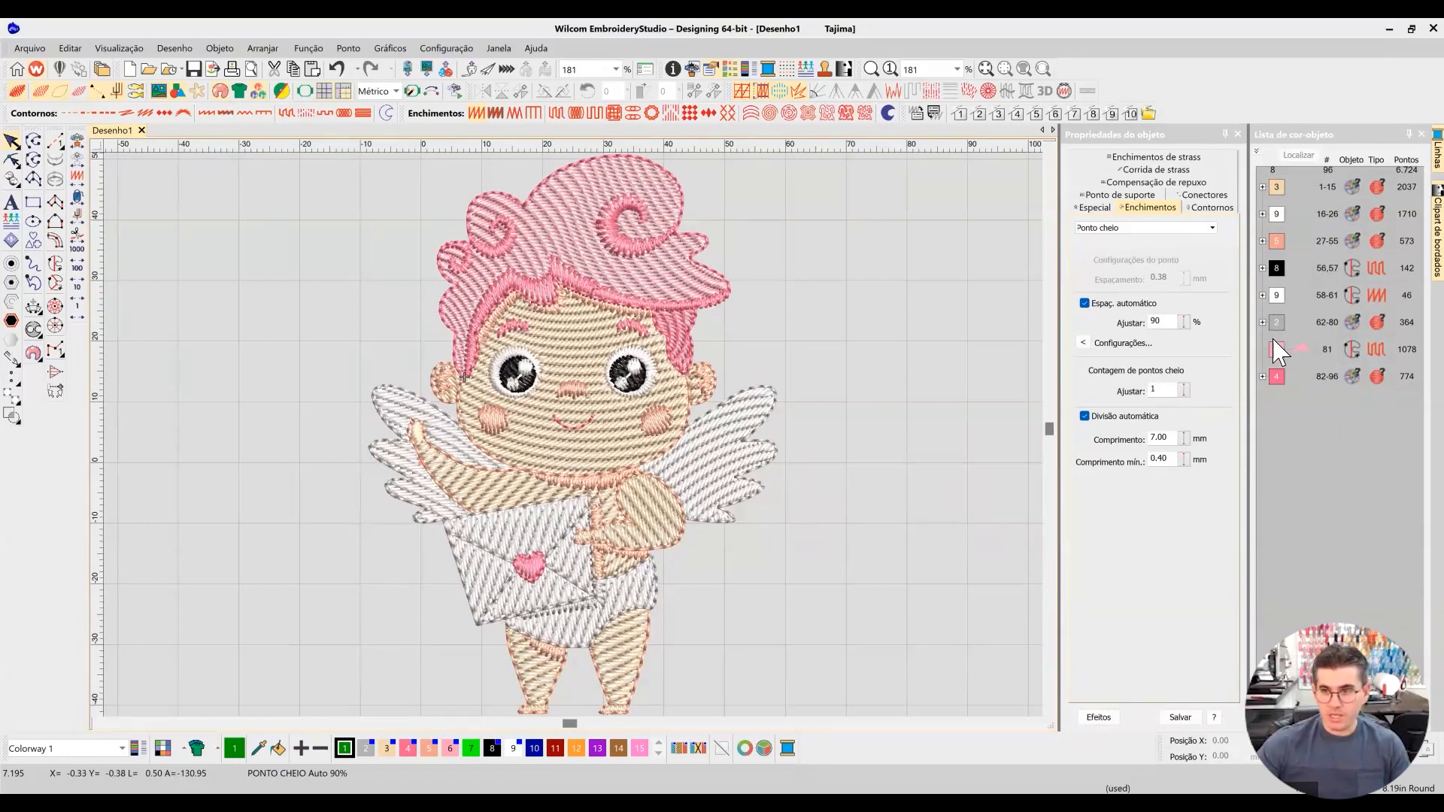
{"action": "left_click", "coordinate": [1277, 244]}
{"action": "left_click", "coordinate": [1297, 157]}
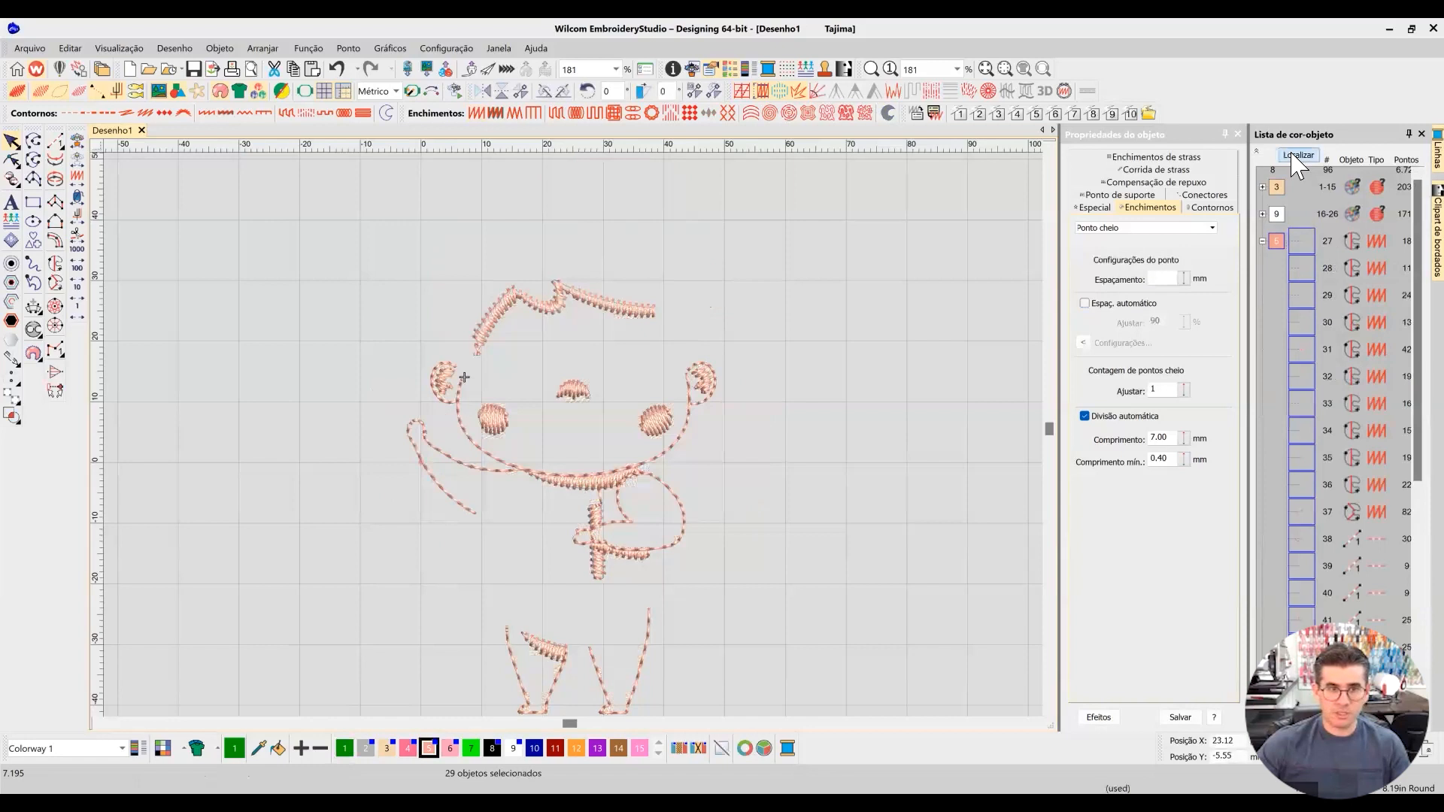
{"action": "left_click", "coordinate": [1296, 157]}
{"action": "left_click", "coordinate": [1257, 152]}
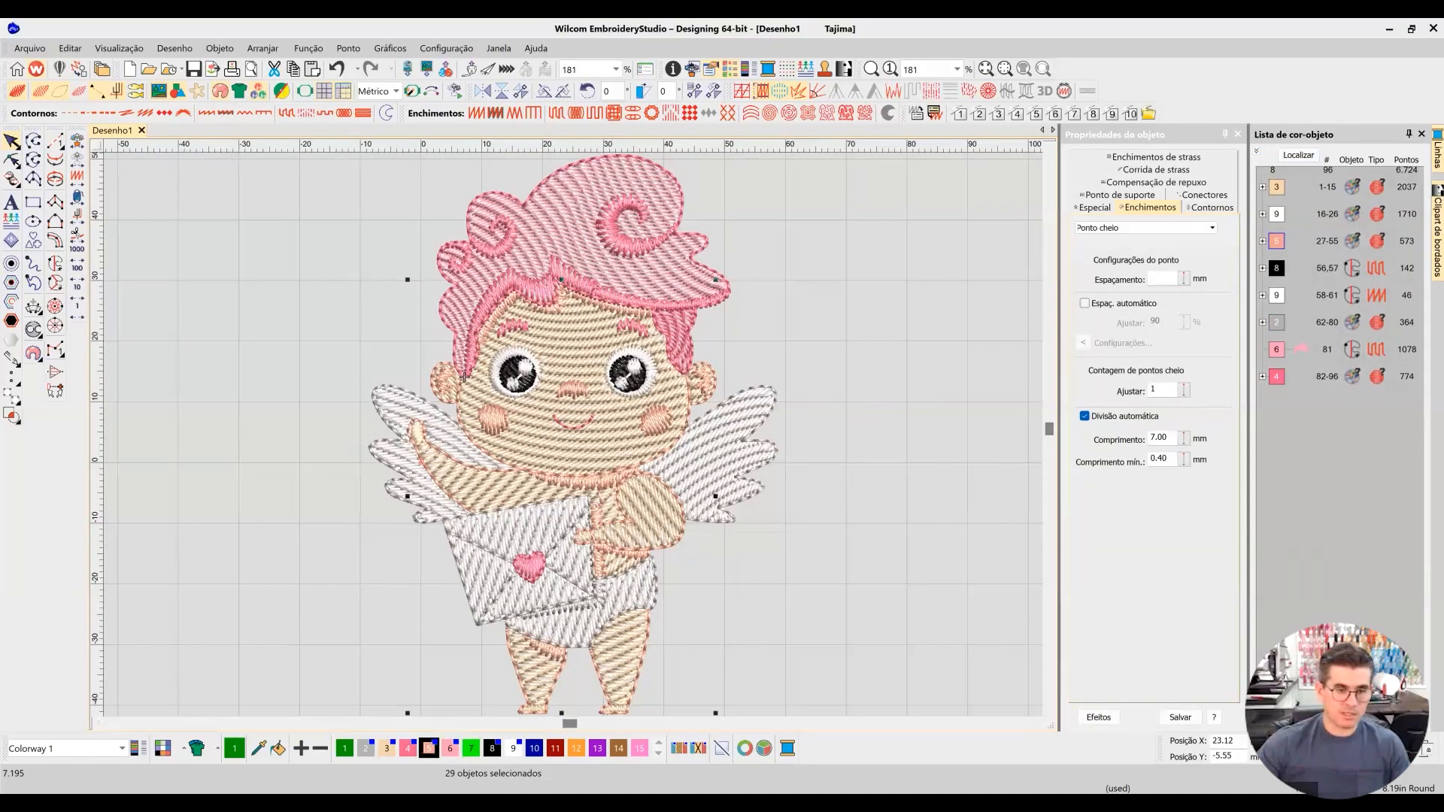
Step: Darken thread colour 5 of Colorway 1 to a strong orange with red 228, green 68 and blue 31
{"action": "left_click", "coordinate": [729, 374]}
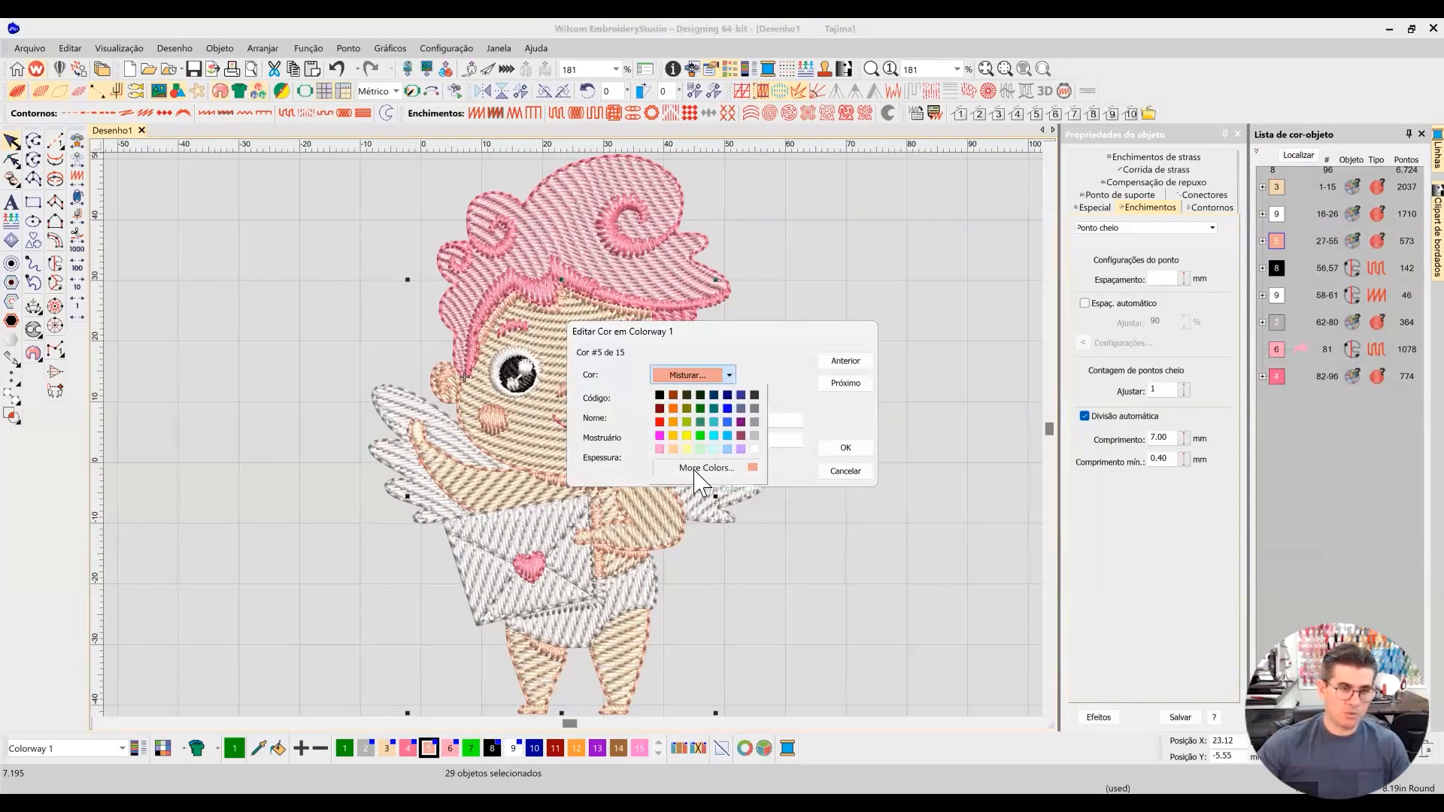
{"action": "left_click", "coordinate": [695, 468]}
{"action": "left_click", "coordinate": [665, 302]}
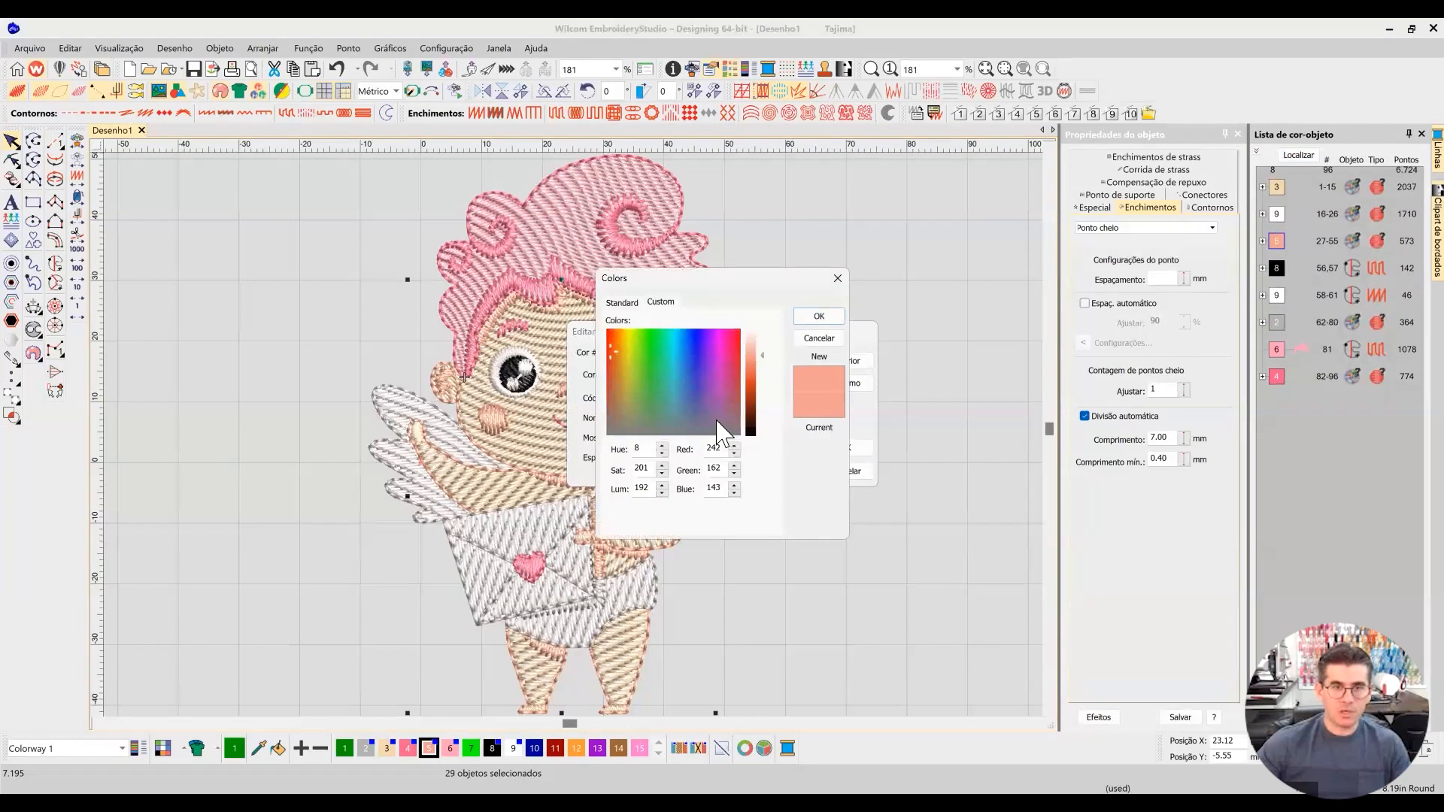
{"action": "mouse_move", "coordinate": [759, 353]}
{"action": "left_mouse_down"}
{"action": "mouse_move", "coordinate": [761, 395]}
{"action": "mouse_move", "coordinate": [761, 382]}
{"action": "left_mouse_up"}
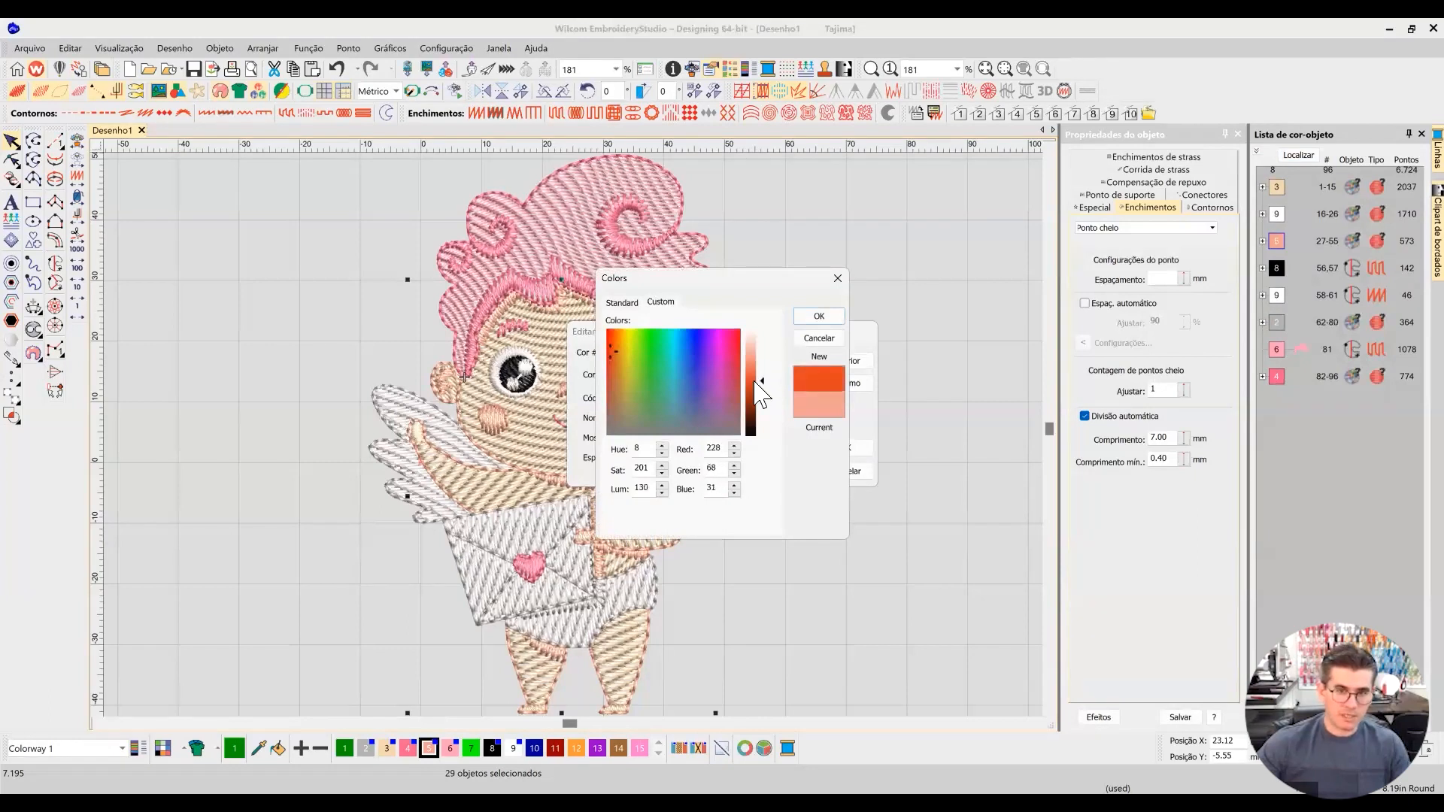
{"action": "left_click", "coordinate": [822, 322]}
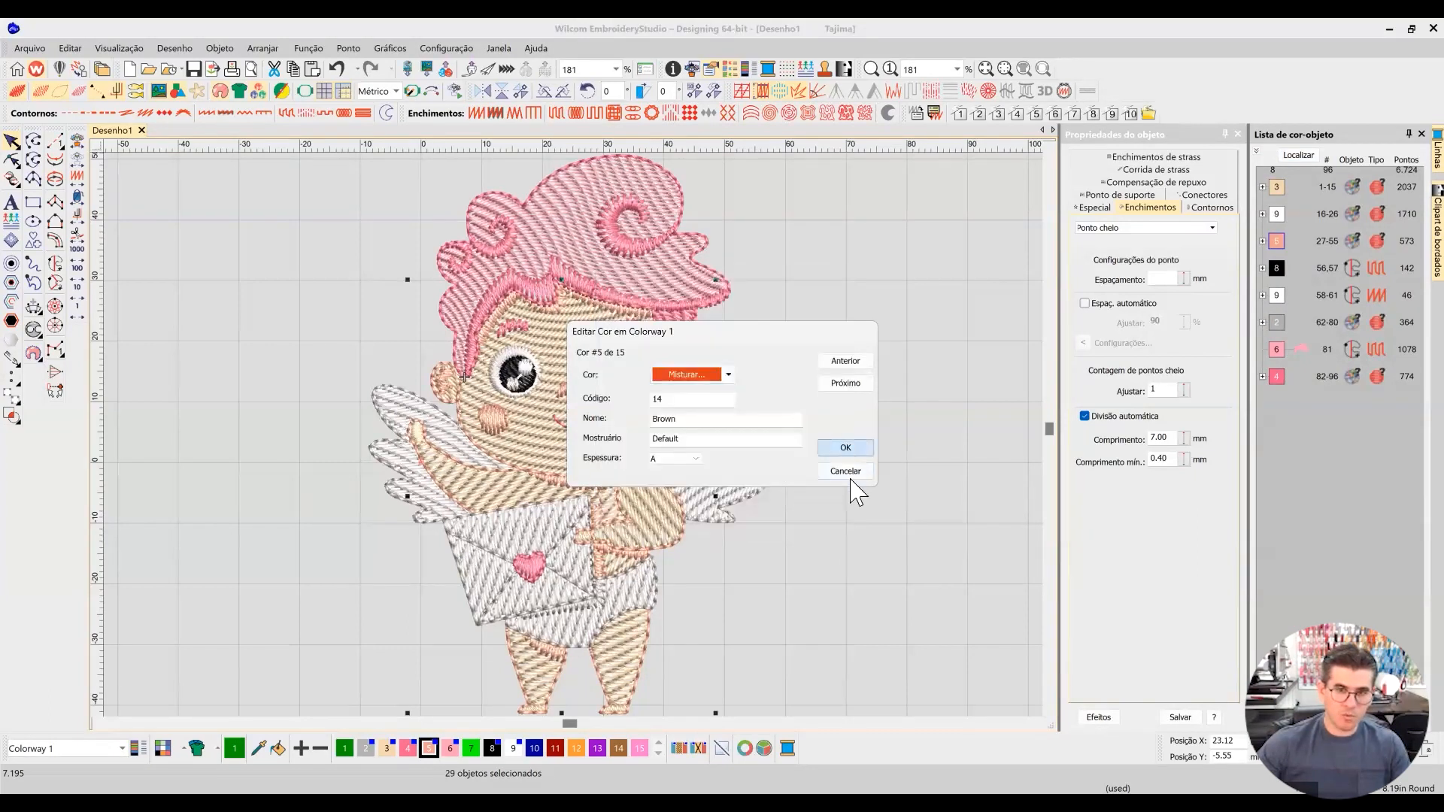
{"action": "key", "text": "Return"}
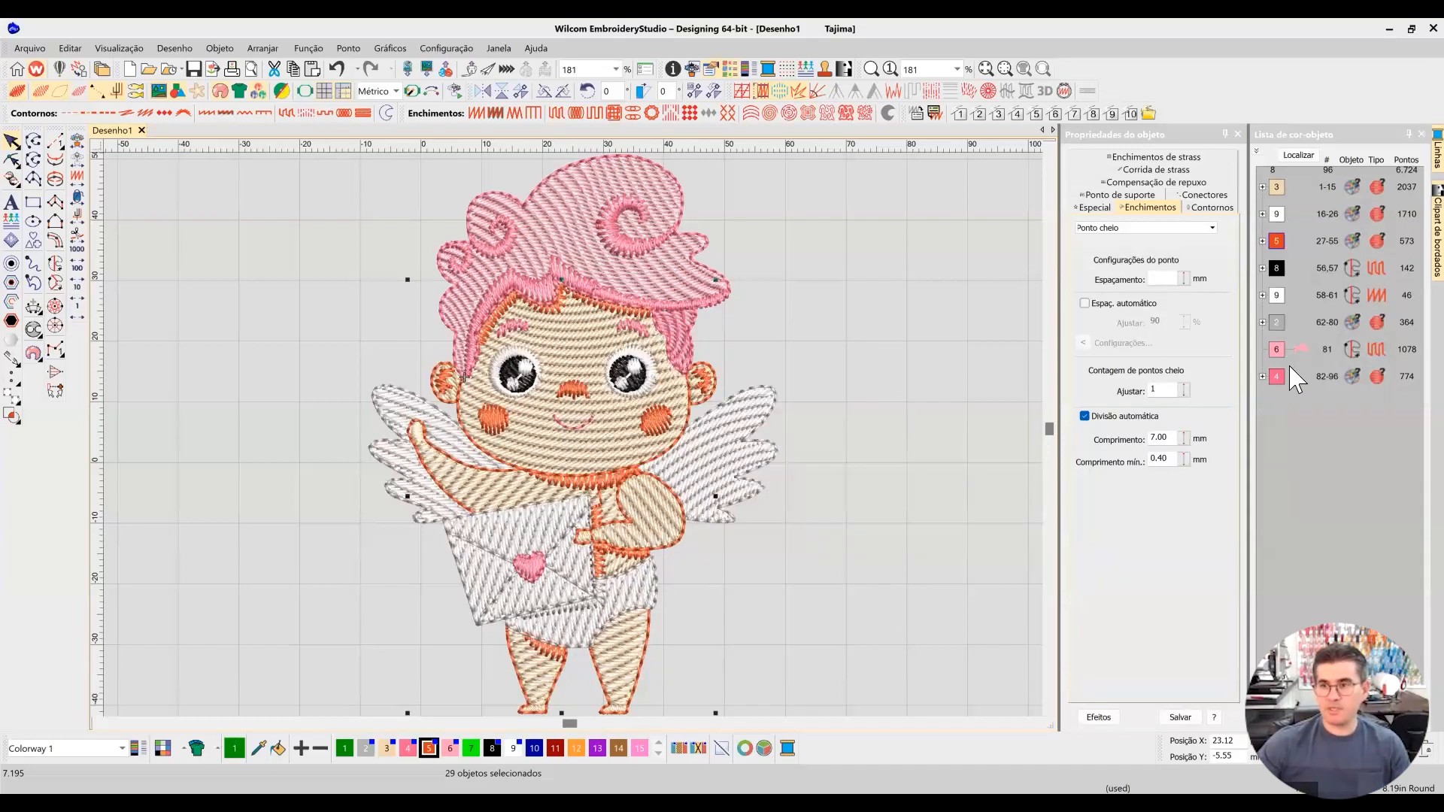
Step: Darken thread colour 4 of Colorway 1 to a deep crimson pink using a custom colour with lower luminosity
{"action": "double_click", "coordinate": [407, 747]}
{"action": "left_click", "coordinate": [696, 376]}
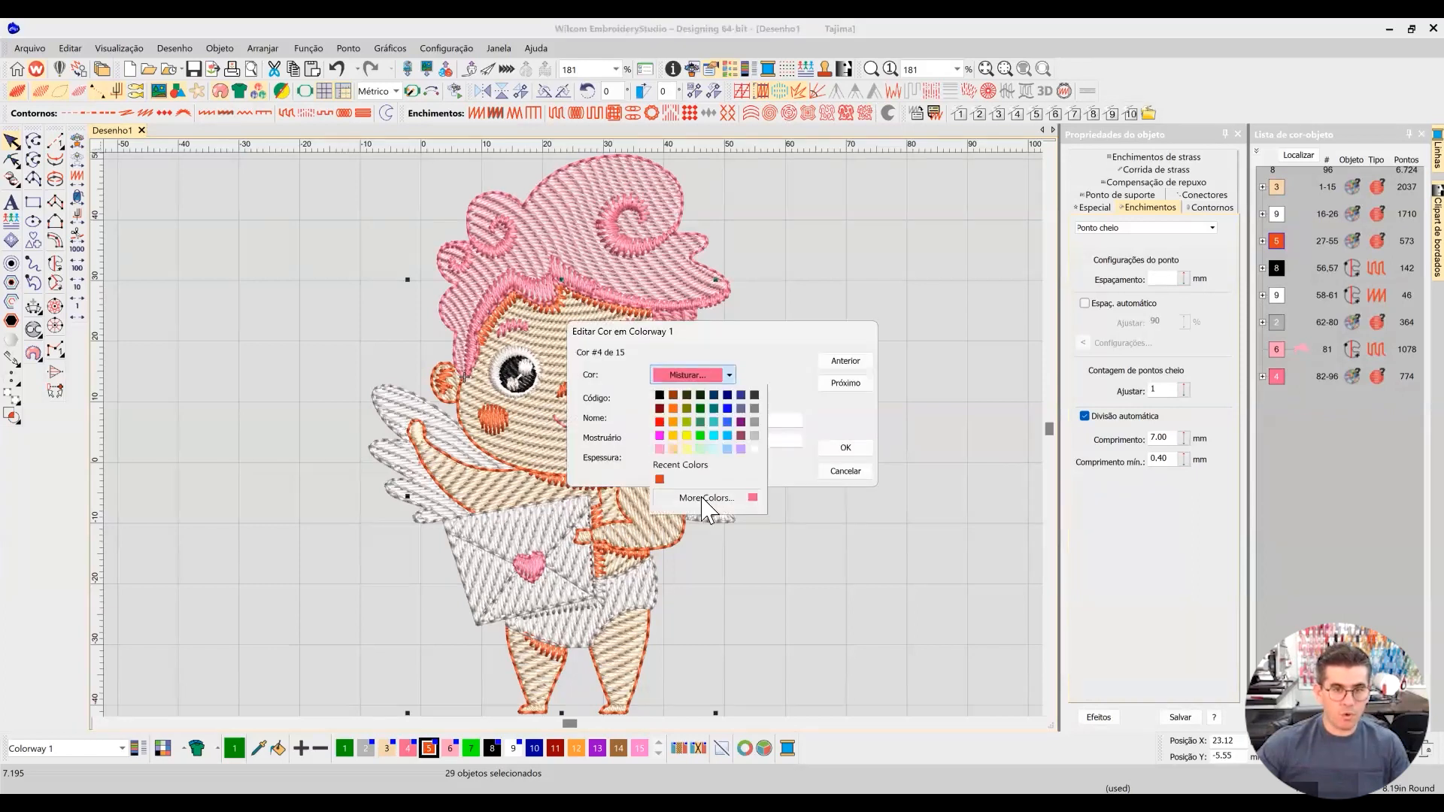
{"action": "left_click", "coordinate": [703, 498]}
{"action": "left_click", "coordinate": [660, 301]}
{"action": "left_click", "coordinate": [762, 382]}
{"action": "left_click_drag", "start_coordinate": [762, 385], "coordinate": [762, 391]}
{"action": "left_click", "coordinate": [813, 320]}
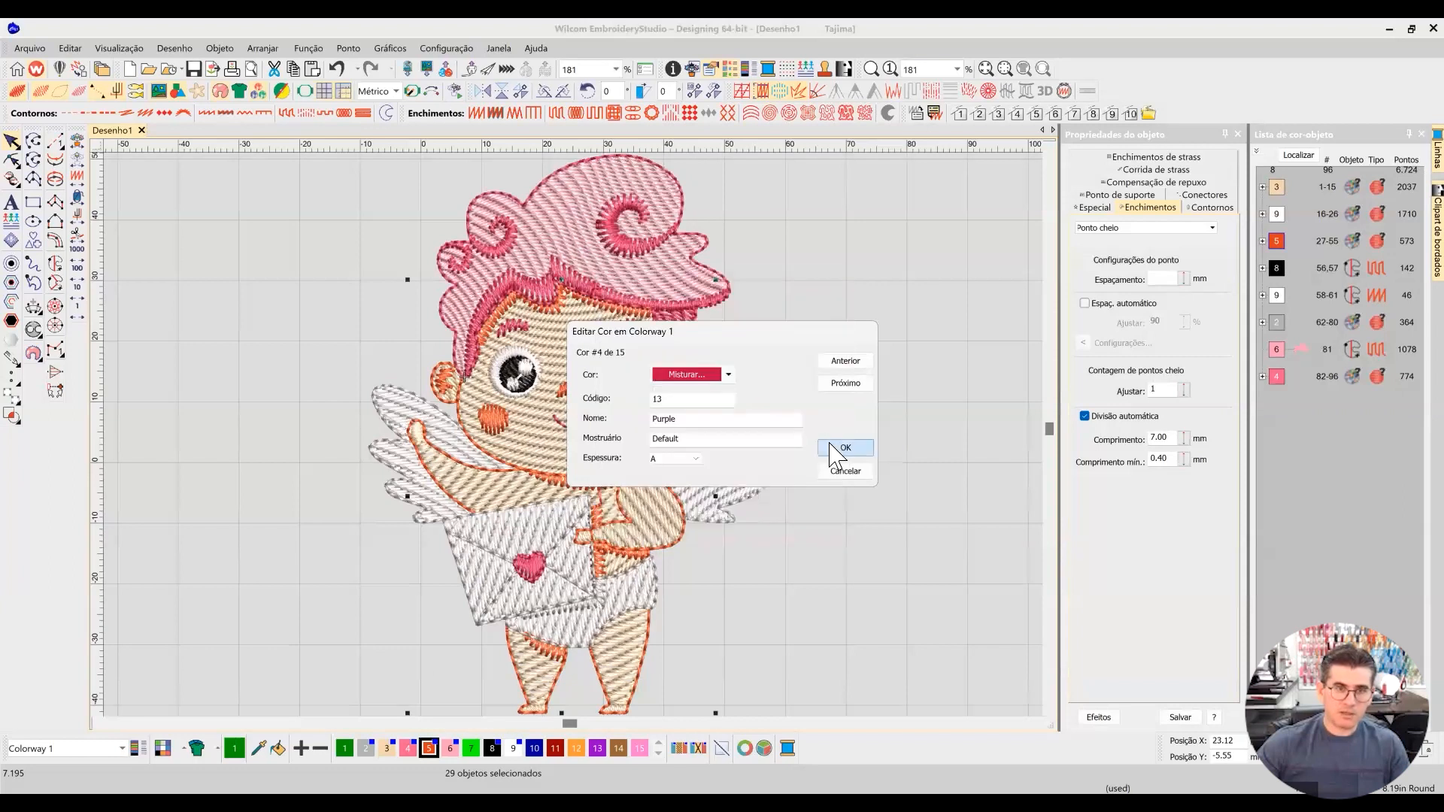
{"action": "left_click", "coordinate": [836, 451]}
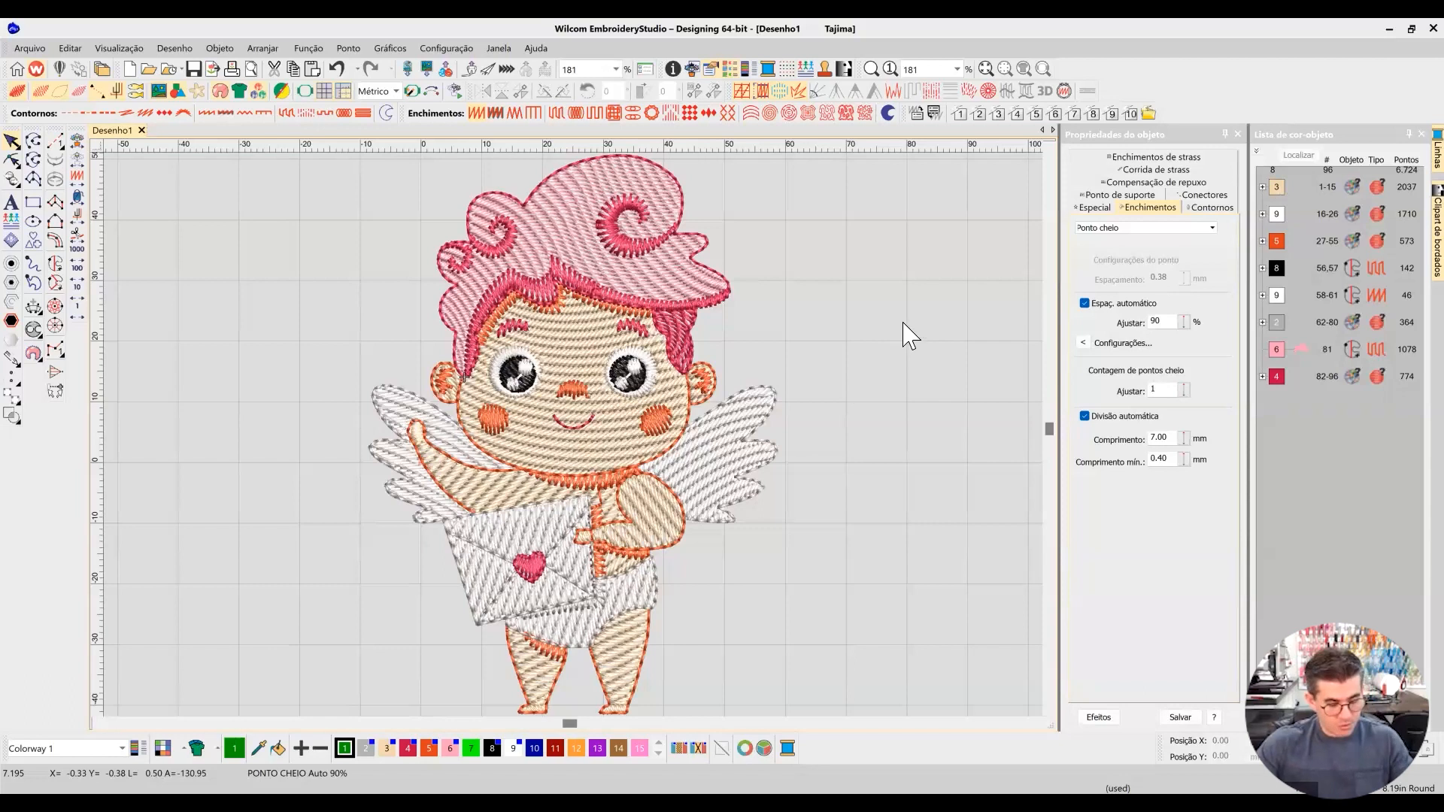
Step: Play the stitch-out simulation of the whole design at 9600 stitches per minute
{"action": "key", "text": "ctrl+r"}
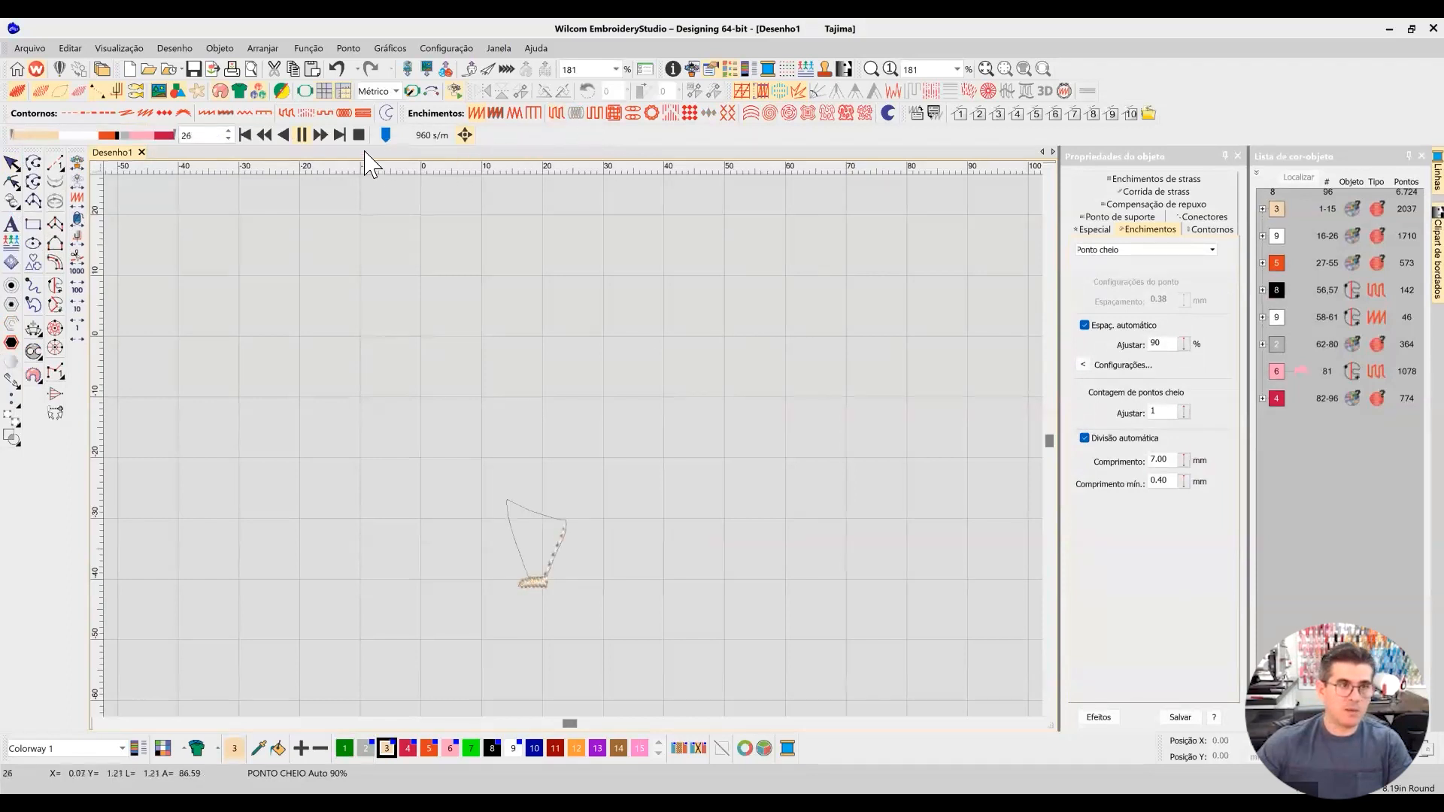
{"action": "left_click", "coordinate": [392, 136]}
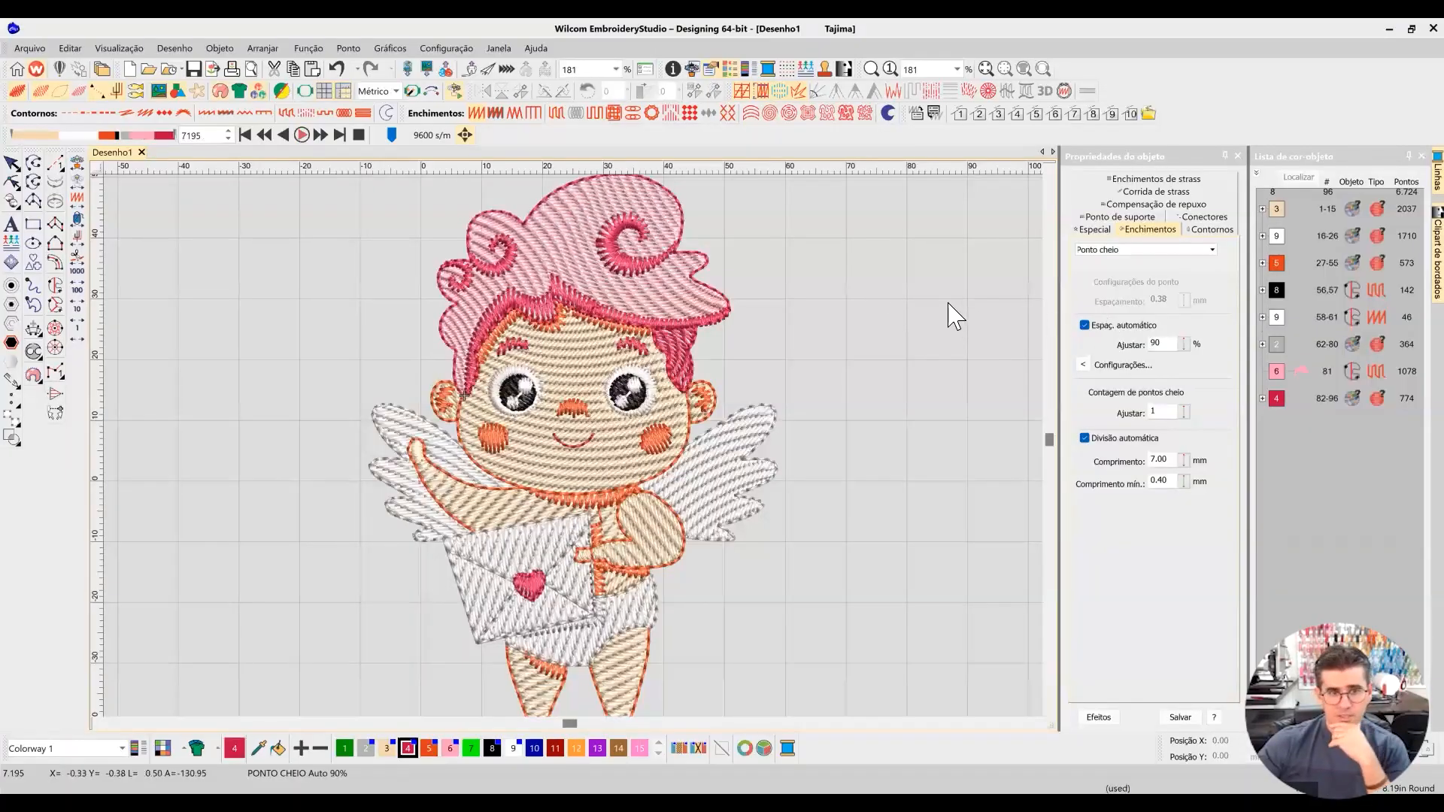
{"action": "scroll", "coordinate": [844, 351], "scroll_direction": "down", "scroll_amount": 1}
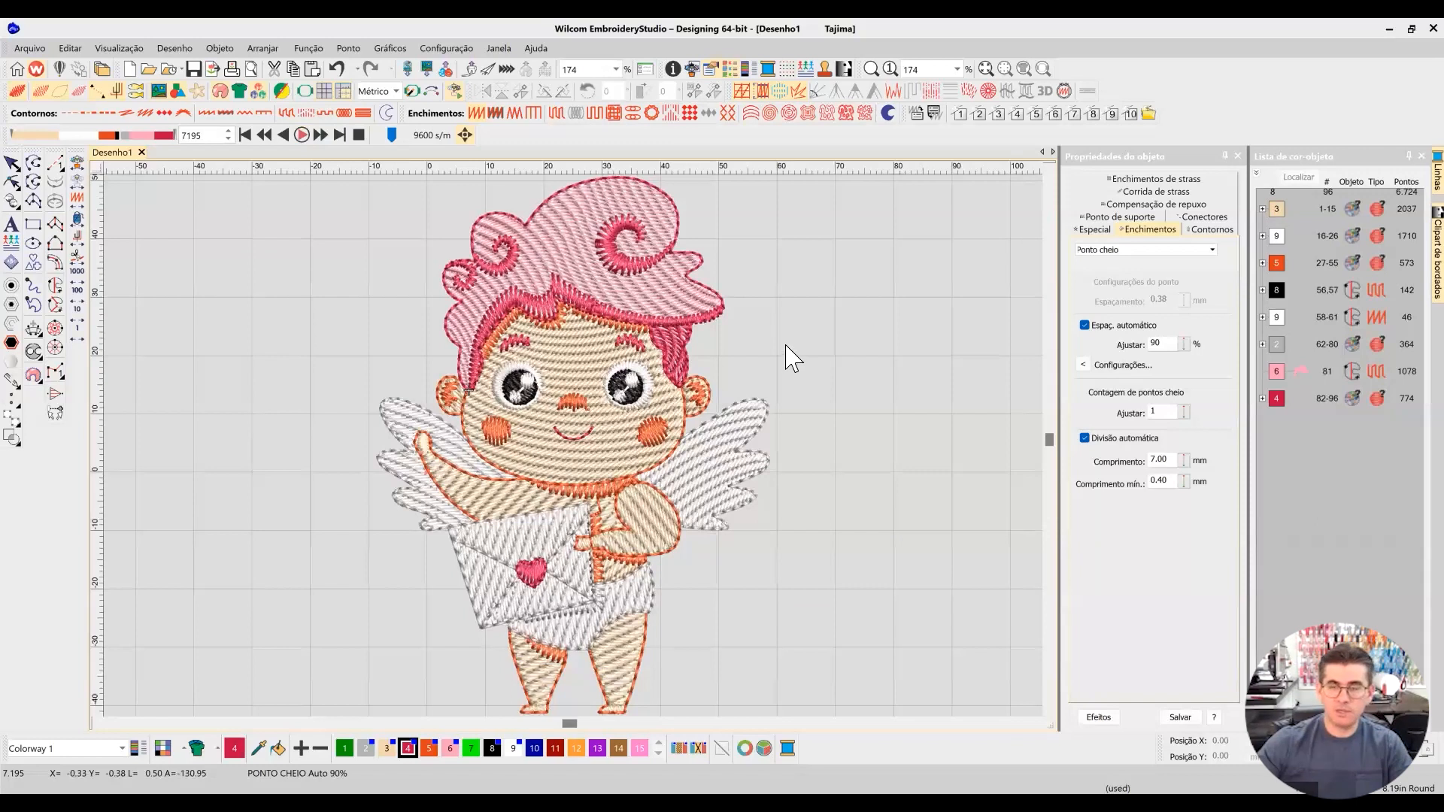
Step: Select the eyebrow above the cherub's right-hand eye and show its special Complex Fill properties
{"action": "left_click", "coordinate": [10, 160]}
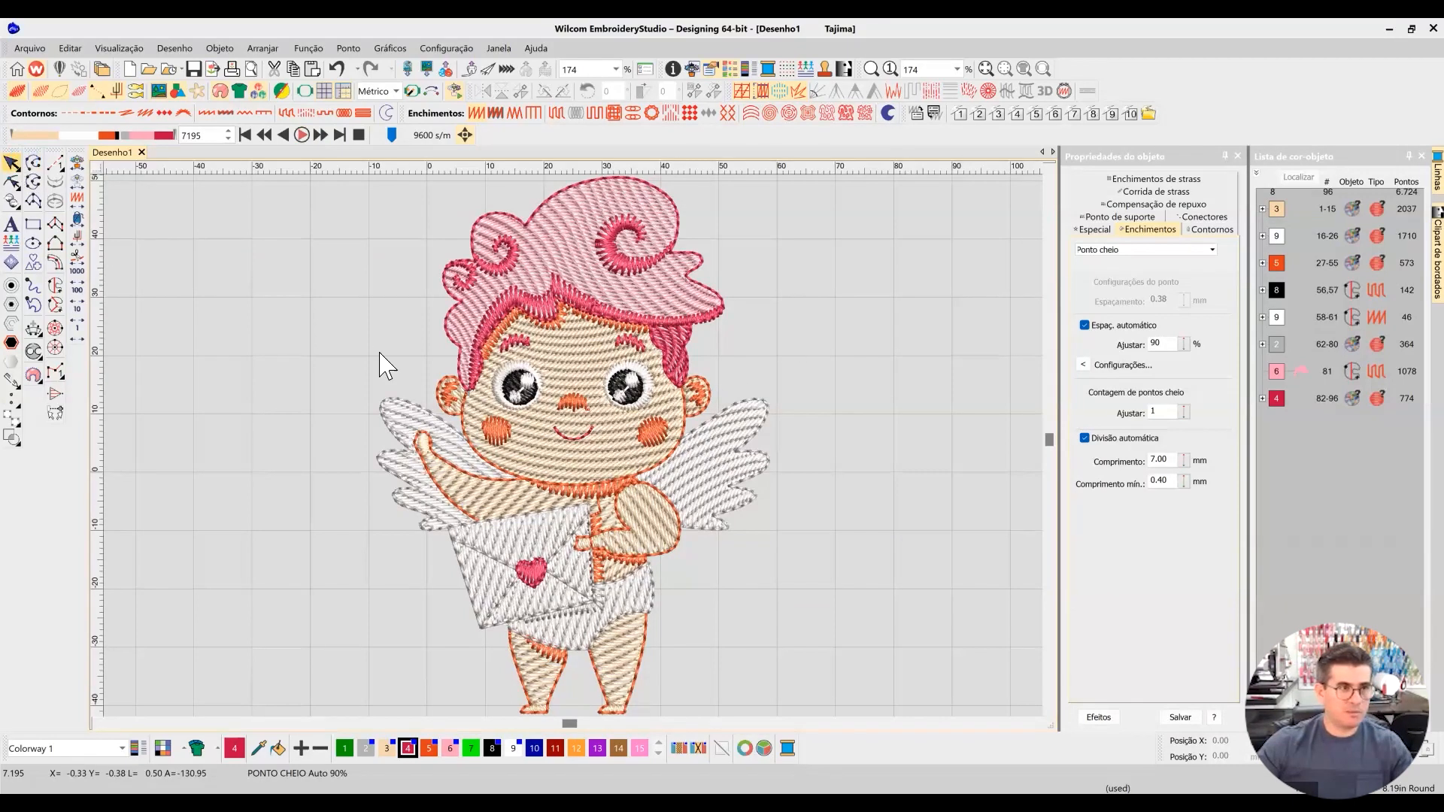
{"action": "left_click", "coordinate": [628, 343]}
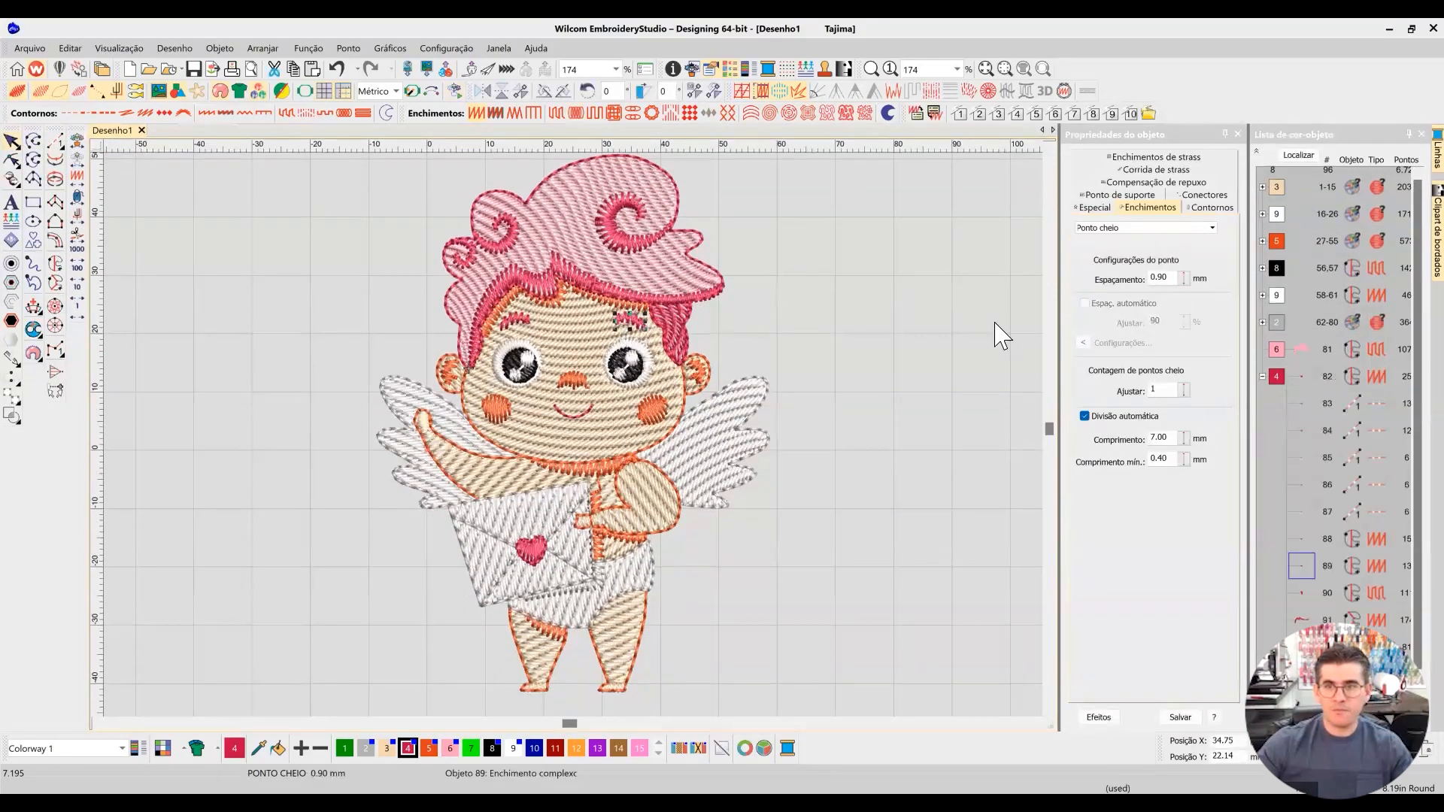
{"action": "double_click", "coordinate": [625, 321]}
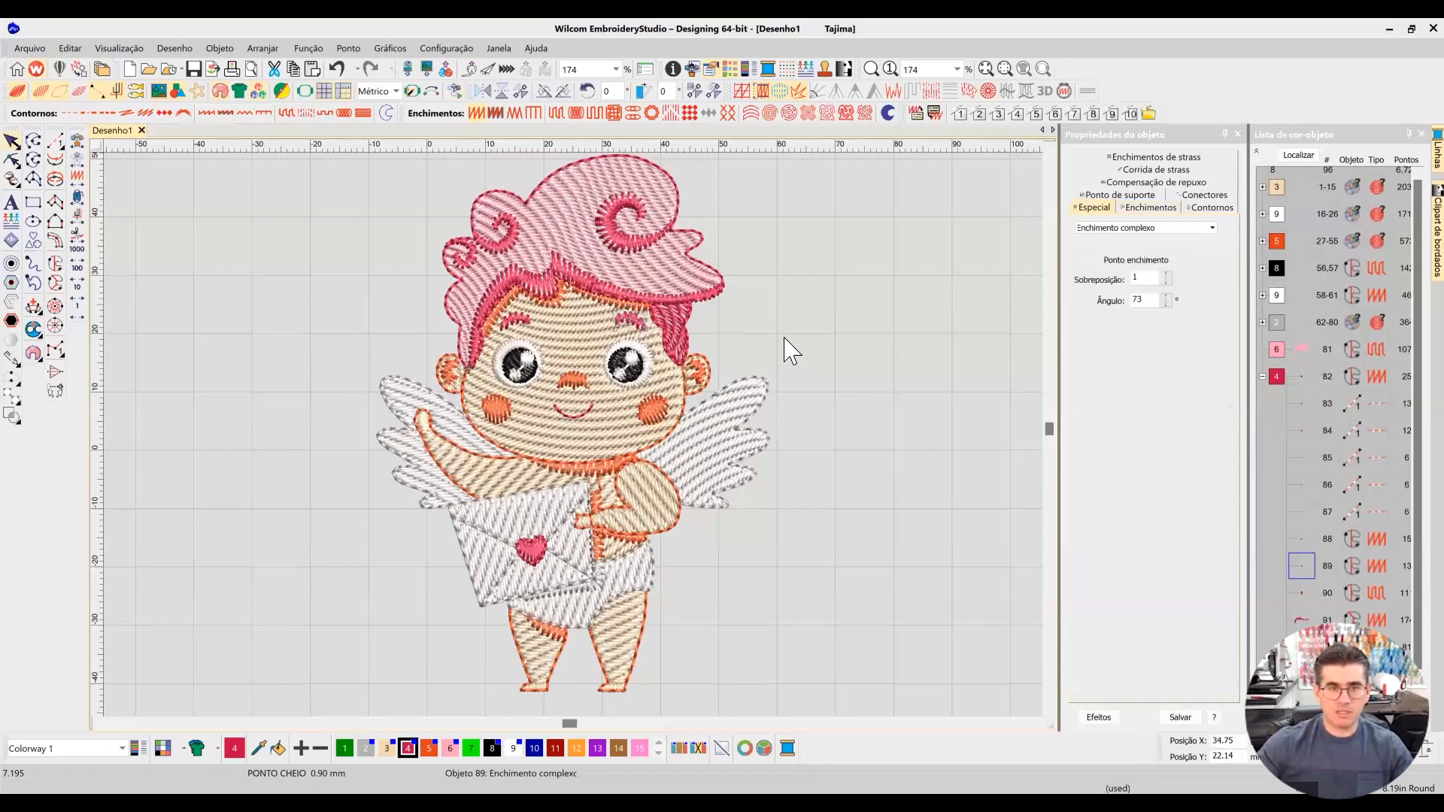
Step: Check the fill stitch settings of the cherub's two eyebrows
{"action": "left_click", "coordinate": [1159, 210]}
{"action": "left_click", "coordinate": [503, 320]}
{"action": "left_click", "coordinate": [824, 316]}
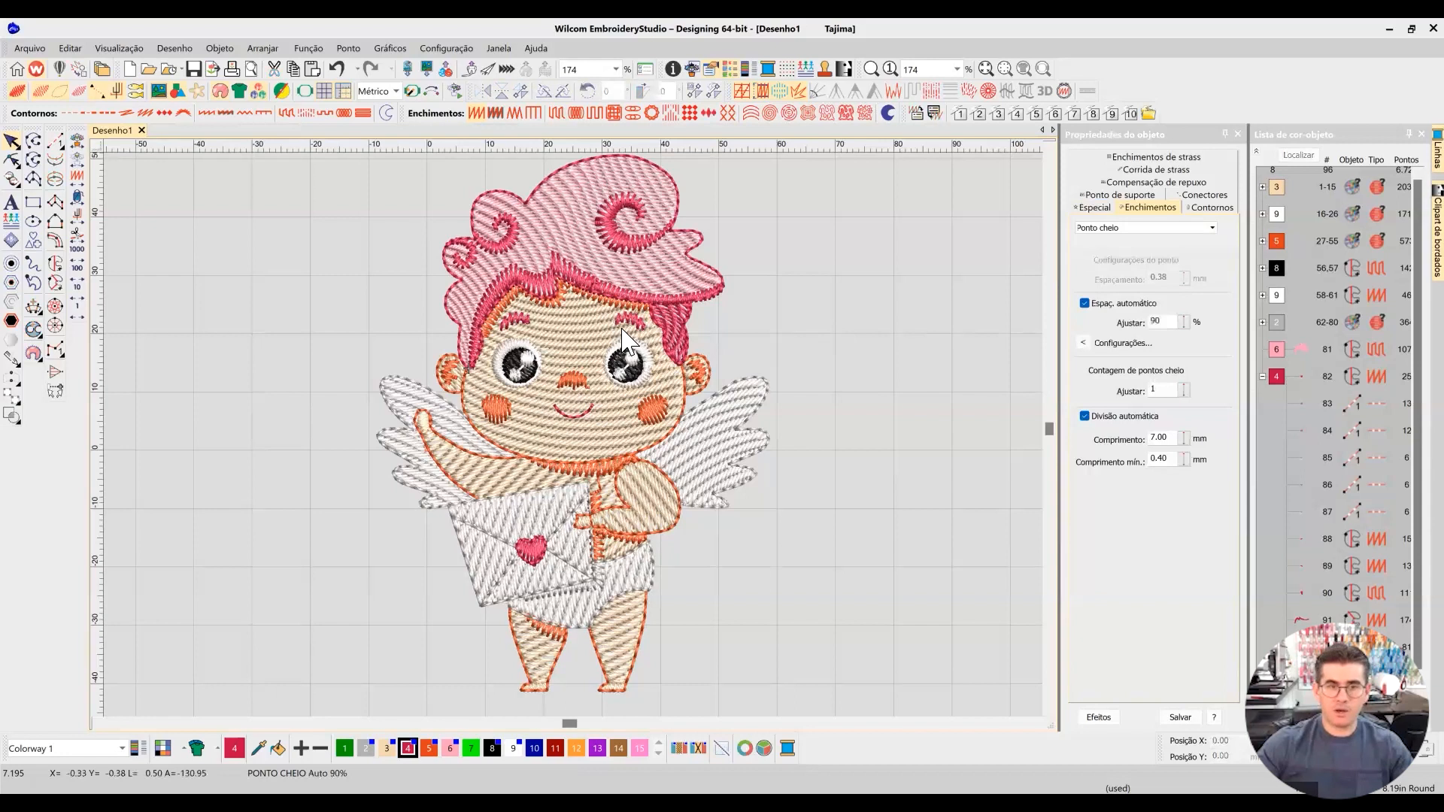
{"action": "scroll", "coordinate": [590, 440], "scroll_direction": "up", "scroll_amount": 3}
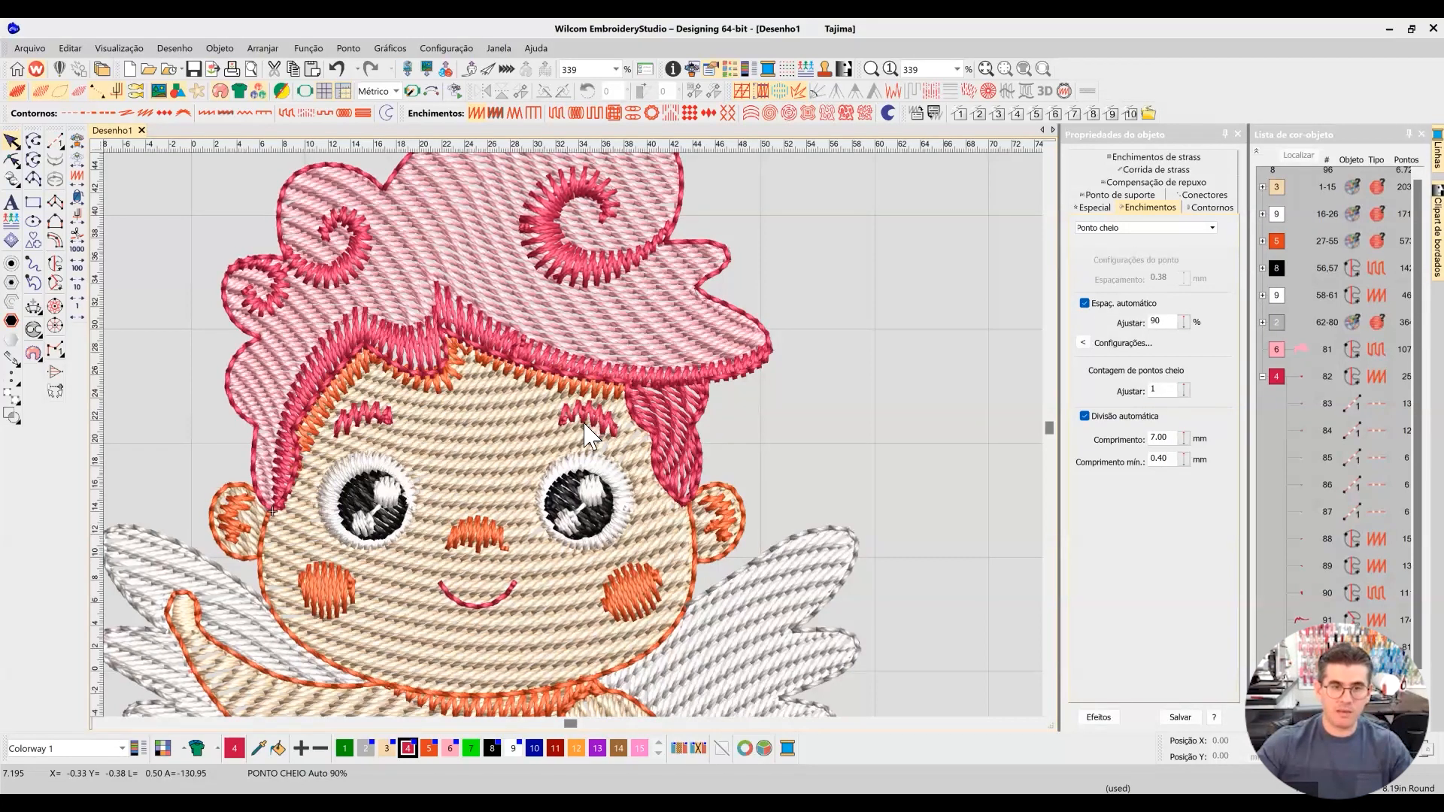
{"action": "left_click", "coordinate": [680, 475]}
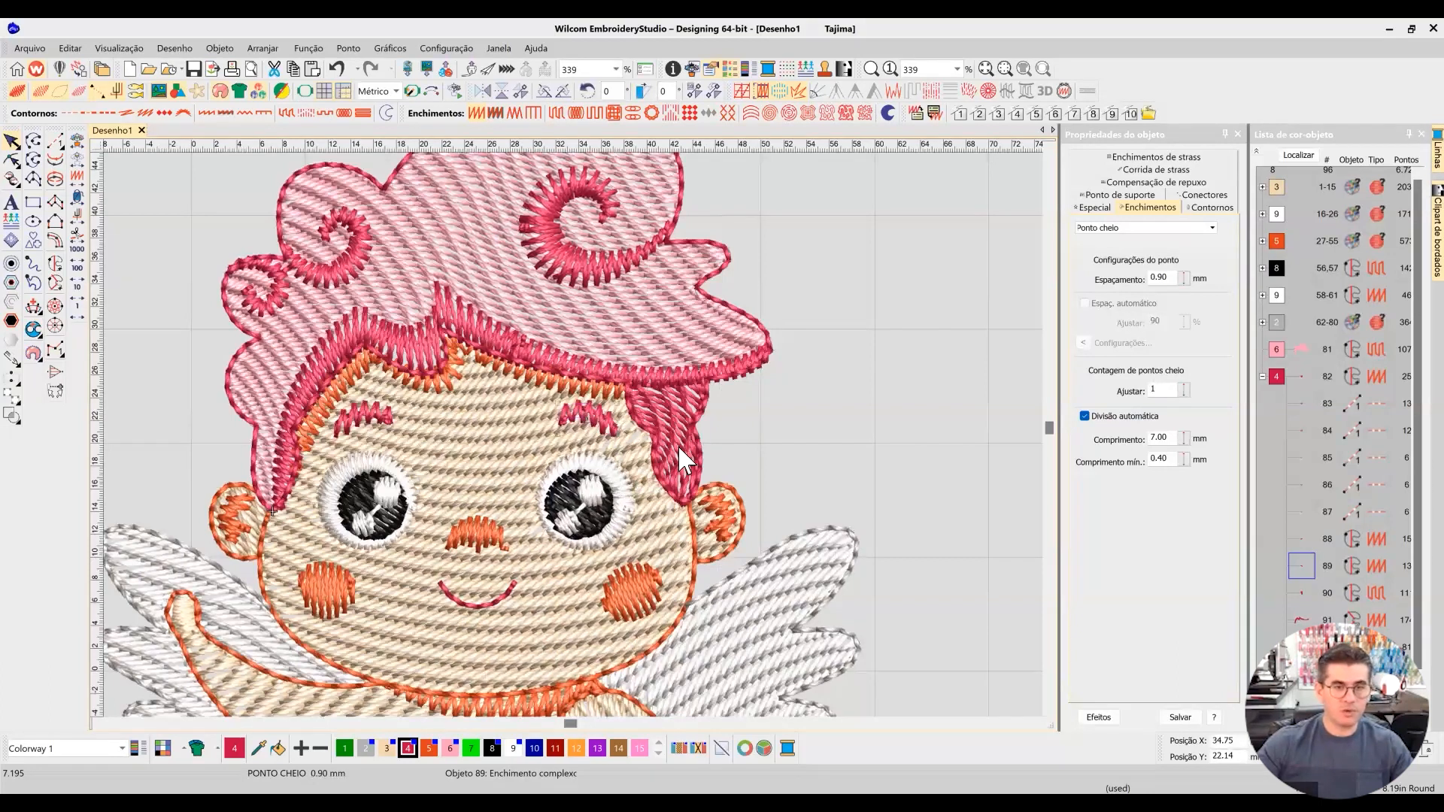
Step: Check the fill settings of the black pupil in the cherub's right-hand eye and compare its stitches with TrueView off and on
{"action": "left_click", "coordinate": [594, 479]}
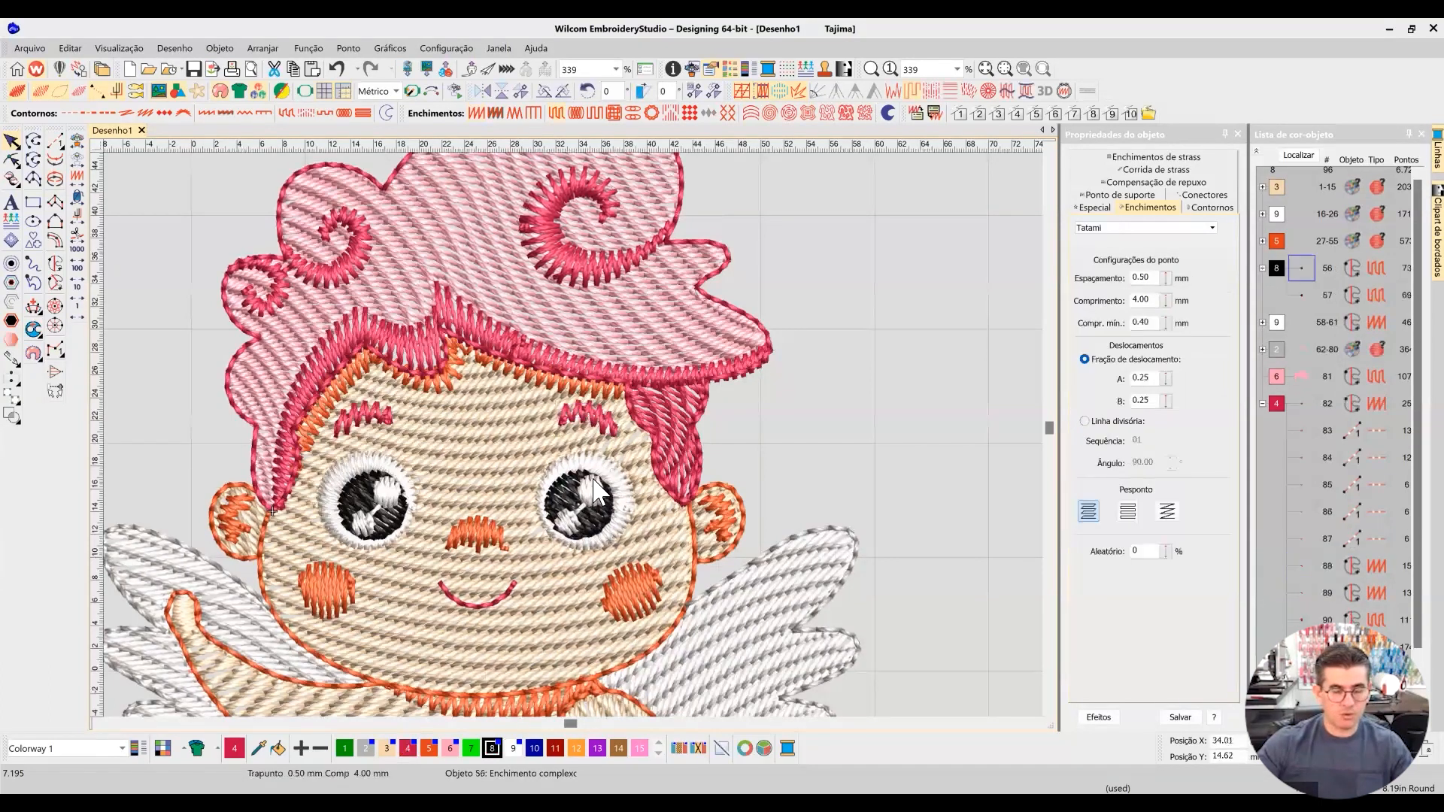
{"action": "key", "text": "t"}
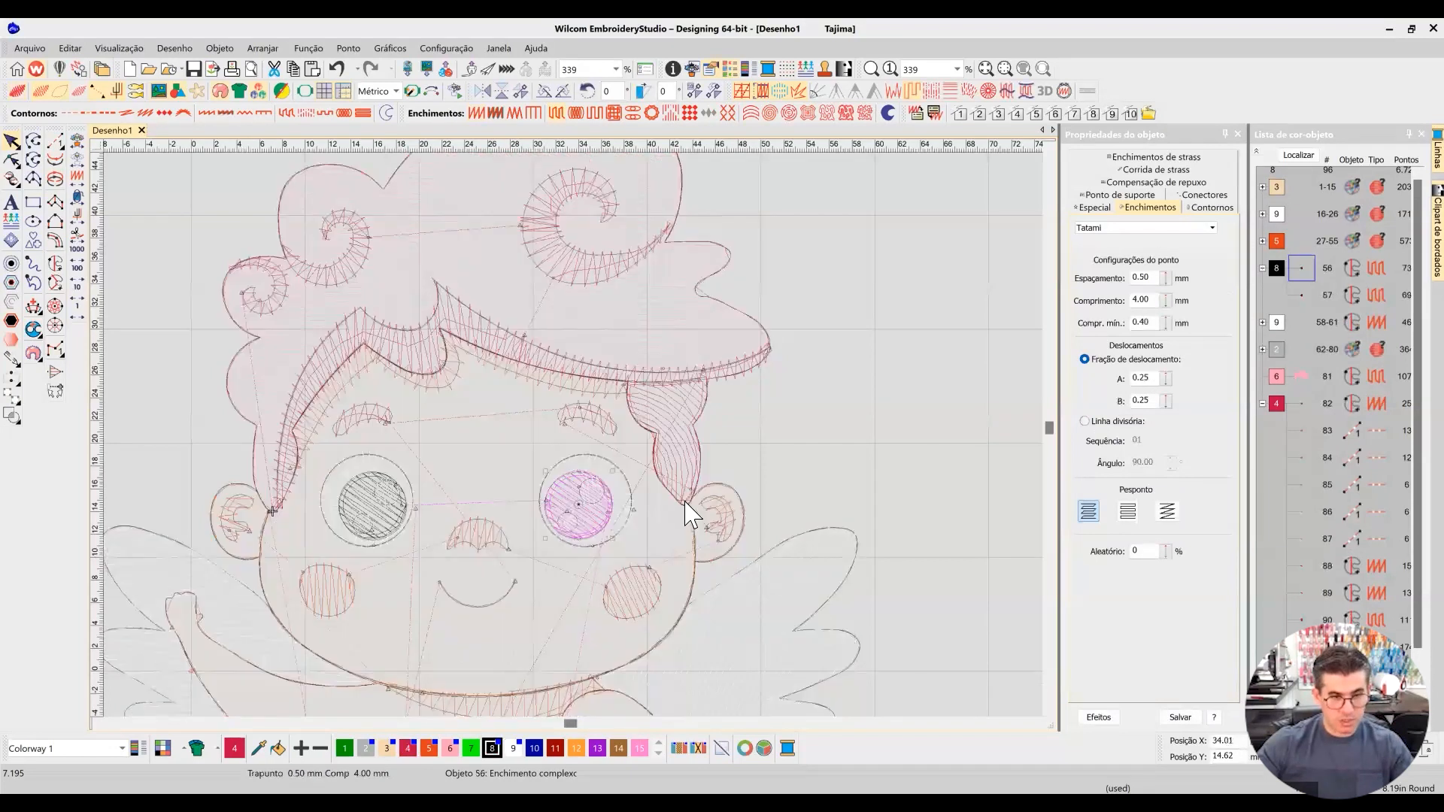
{"action": "key", "text": "t"}
{"action": "left_click", "coordinate": [887, 331]}
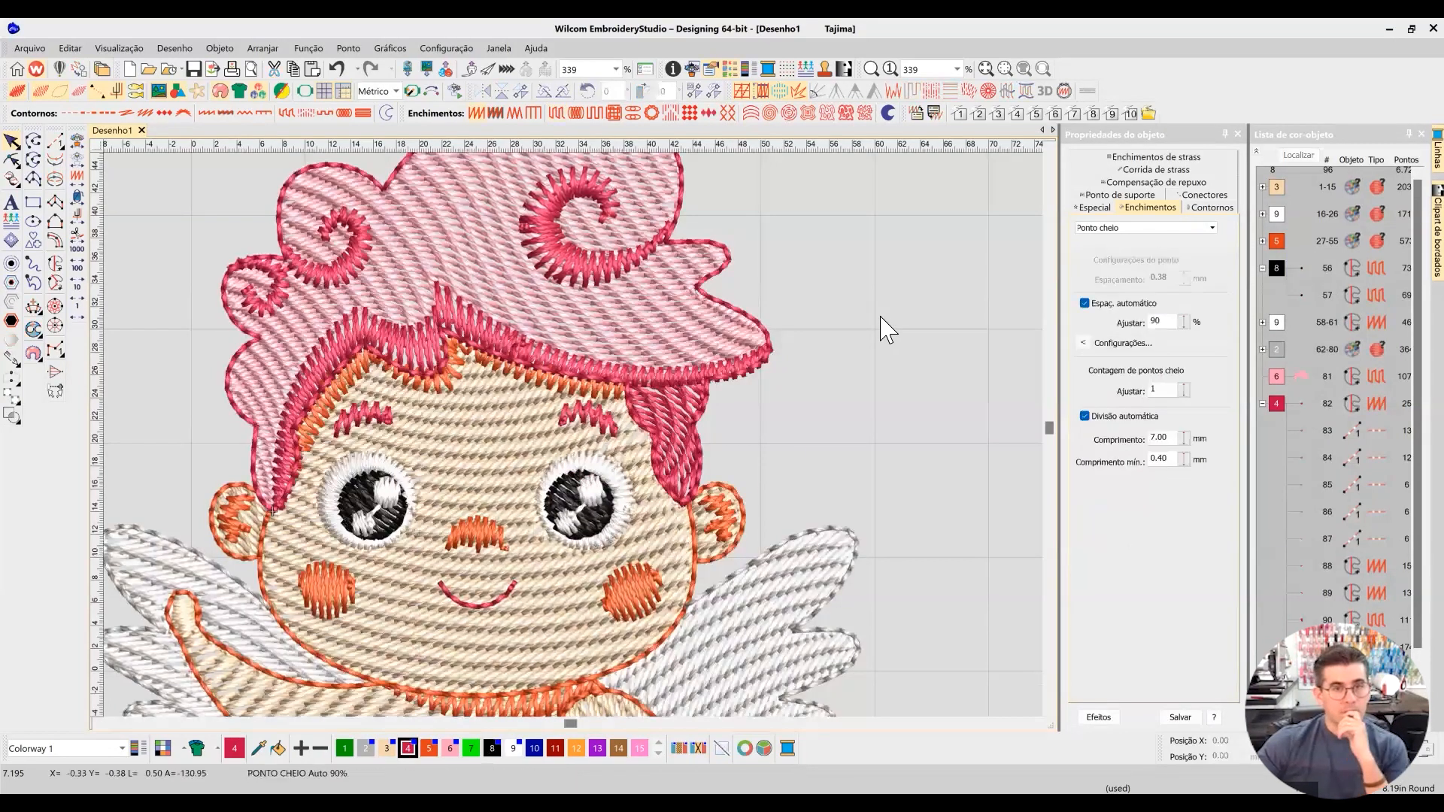
Step: Collapse the expanded colour groups in the colour-object list
{"action": "left_click", "coordinate": [664, 325]}
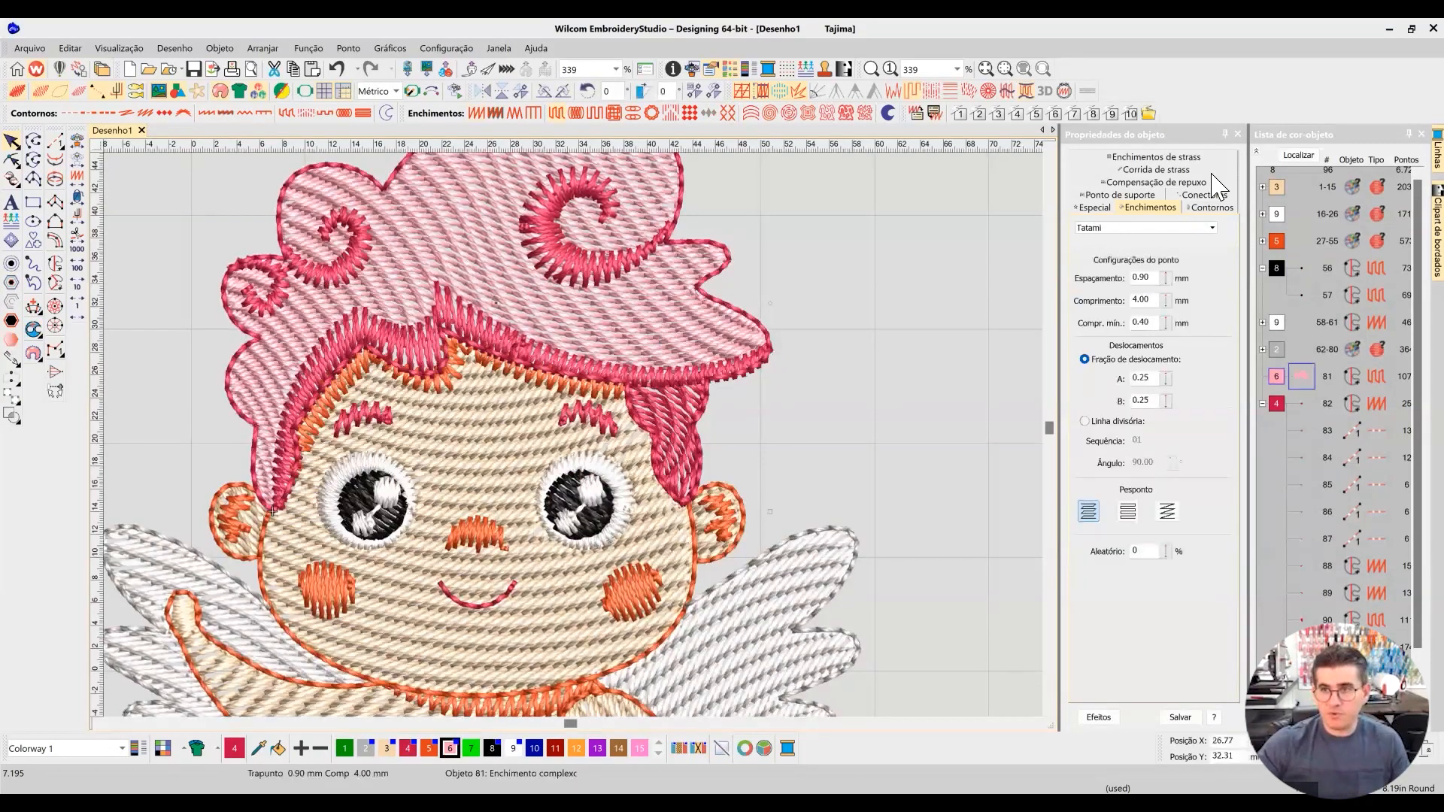
{"action": "left_click", "coordinate": [1255, 150]}
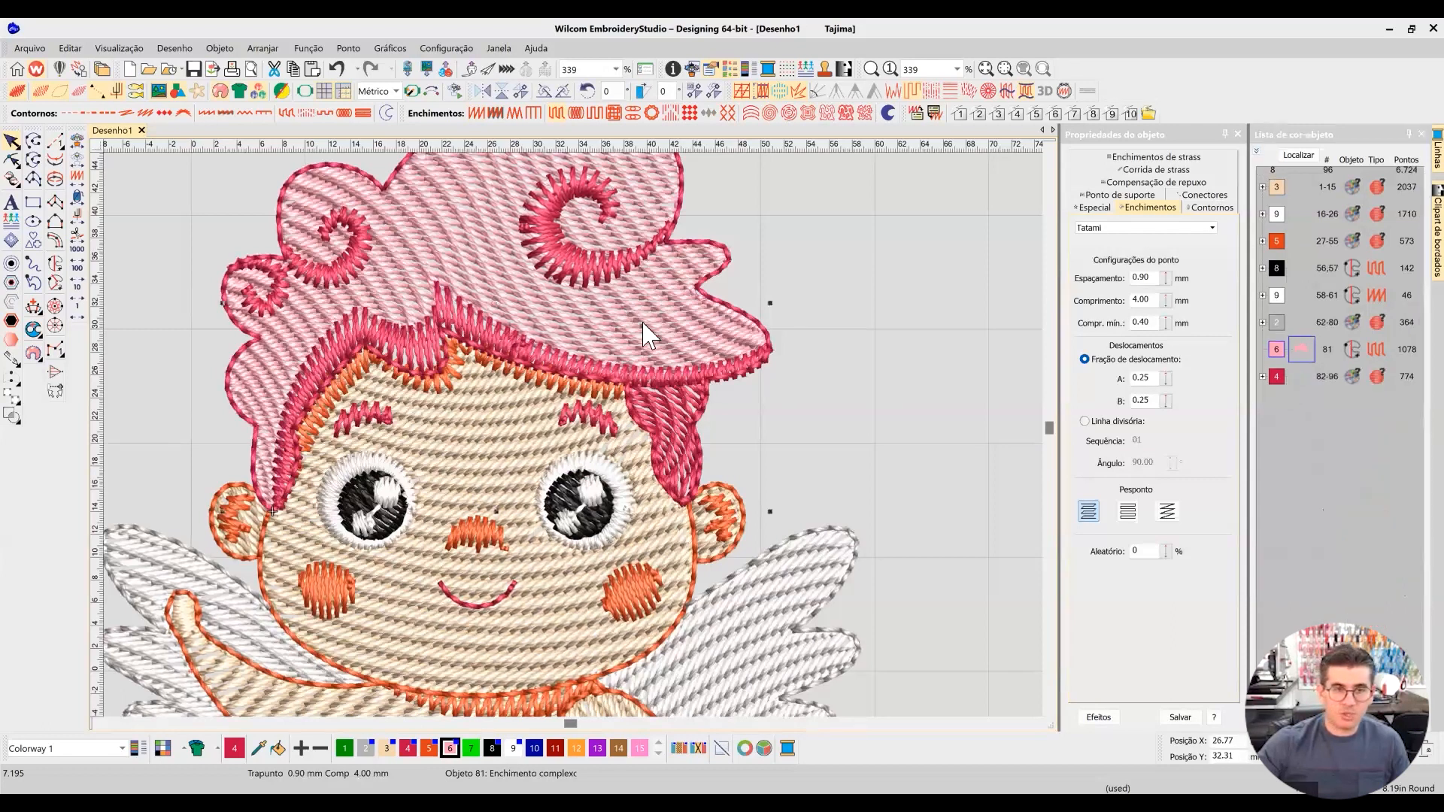
{"action": "left_click", "coordinate": [861, 289]}
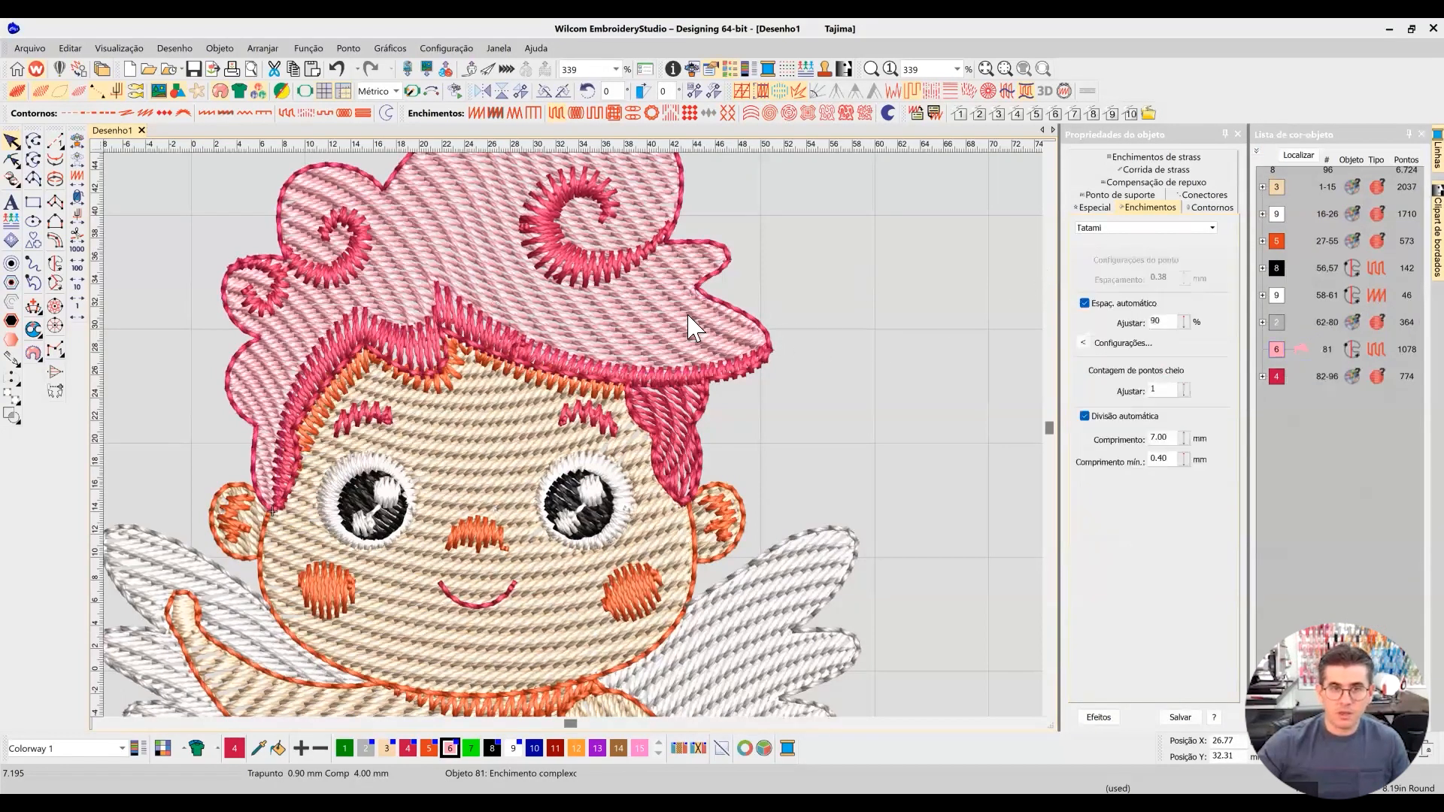
Step: Isolate the light pink hair fill so that only this object is displayed
{"action": "left_click", "coordinate": [556, 339]}
{"action": "scroll", "coordinate": [983, 225], "scroll_direction": "up", "scroll_amount": 3}
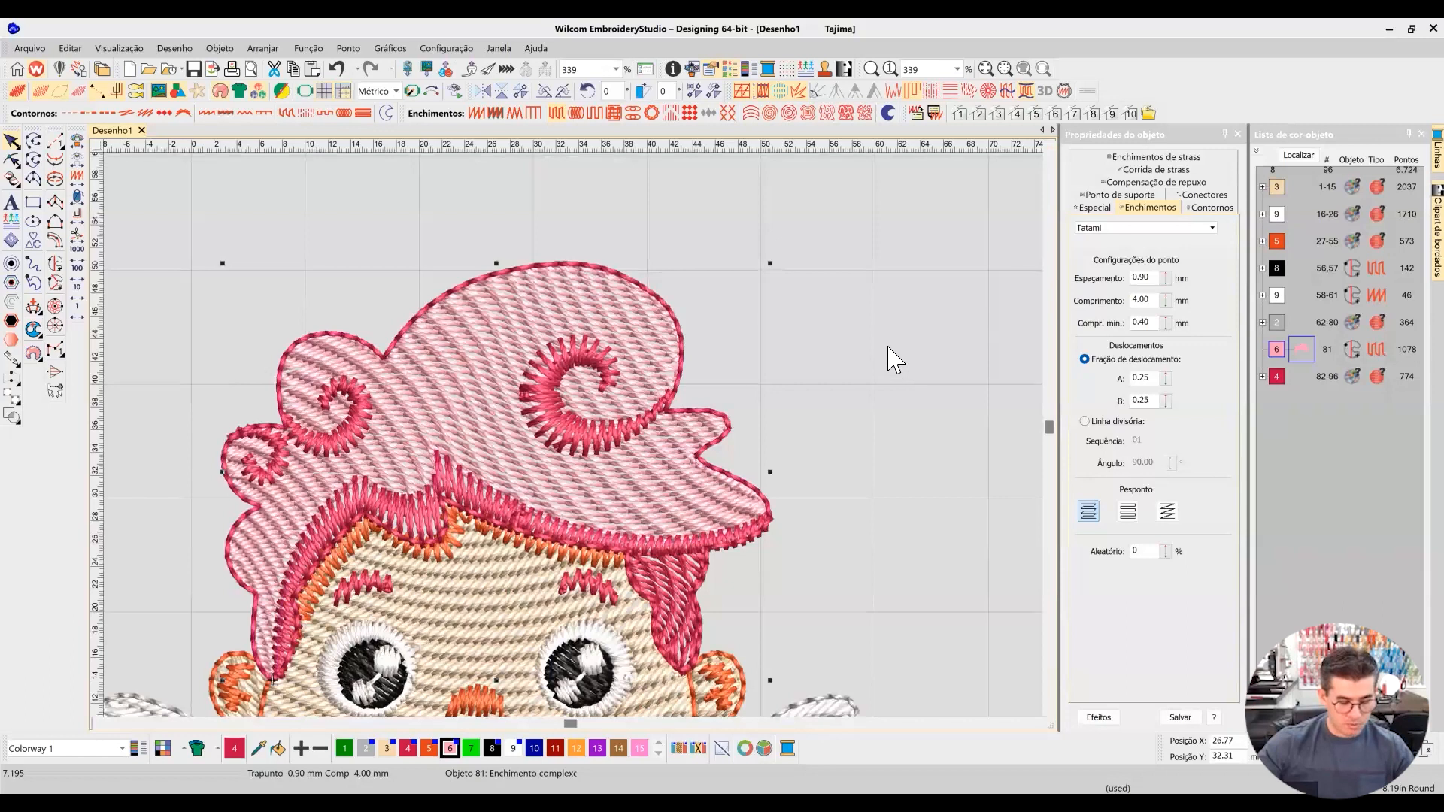
{"action": "key", "text": "shift+s"}
{"action": "left_click", "coordinate": [638, 336]}
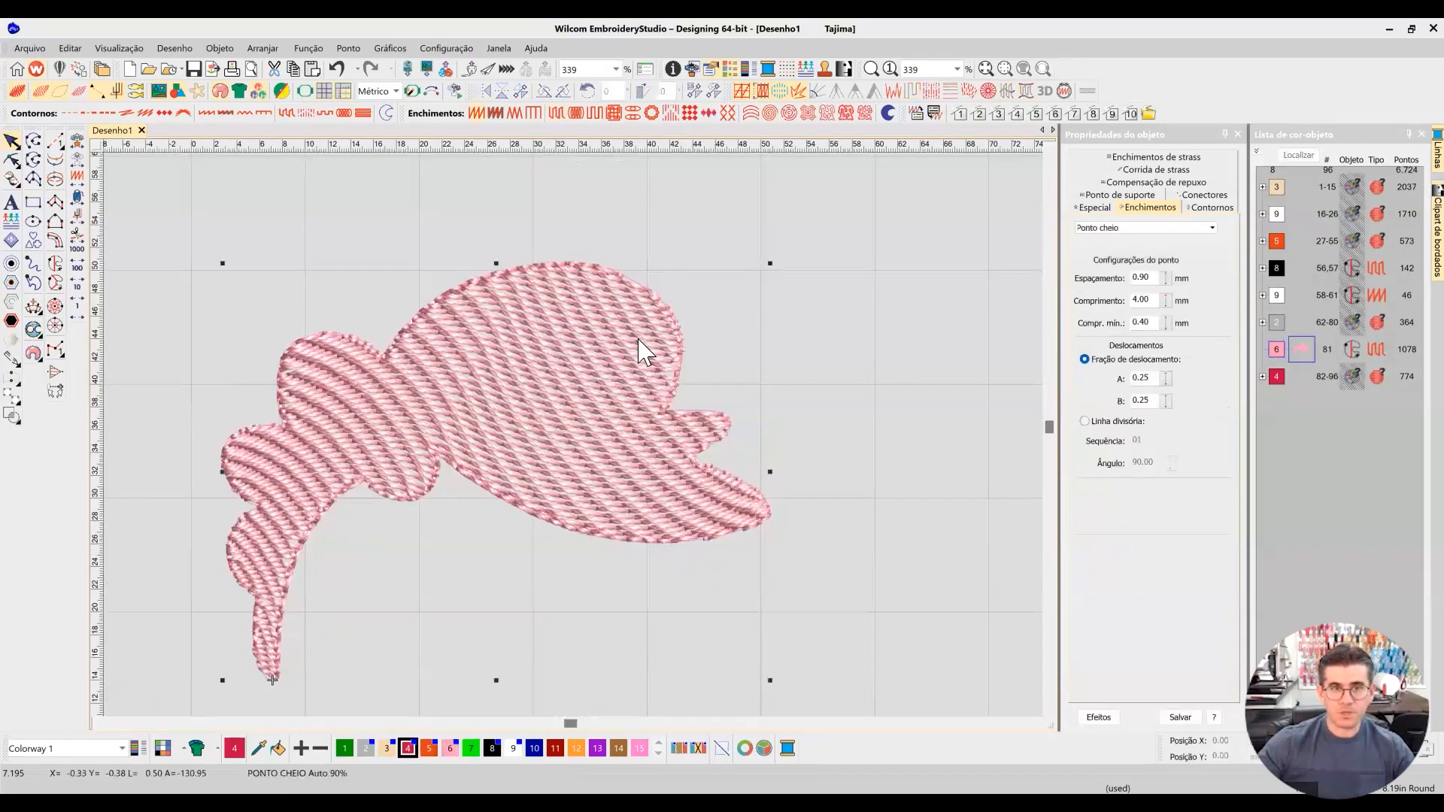
Step: Turn off Trapunto for the light pink hair fill and inspect its travel stitches with TrueView off and on
{"action": "left_click", "coordinate": [913, 92]}
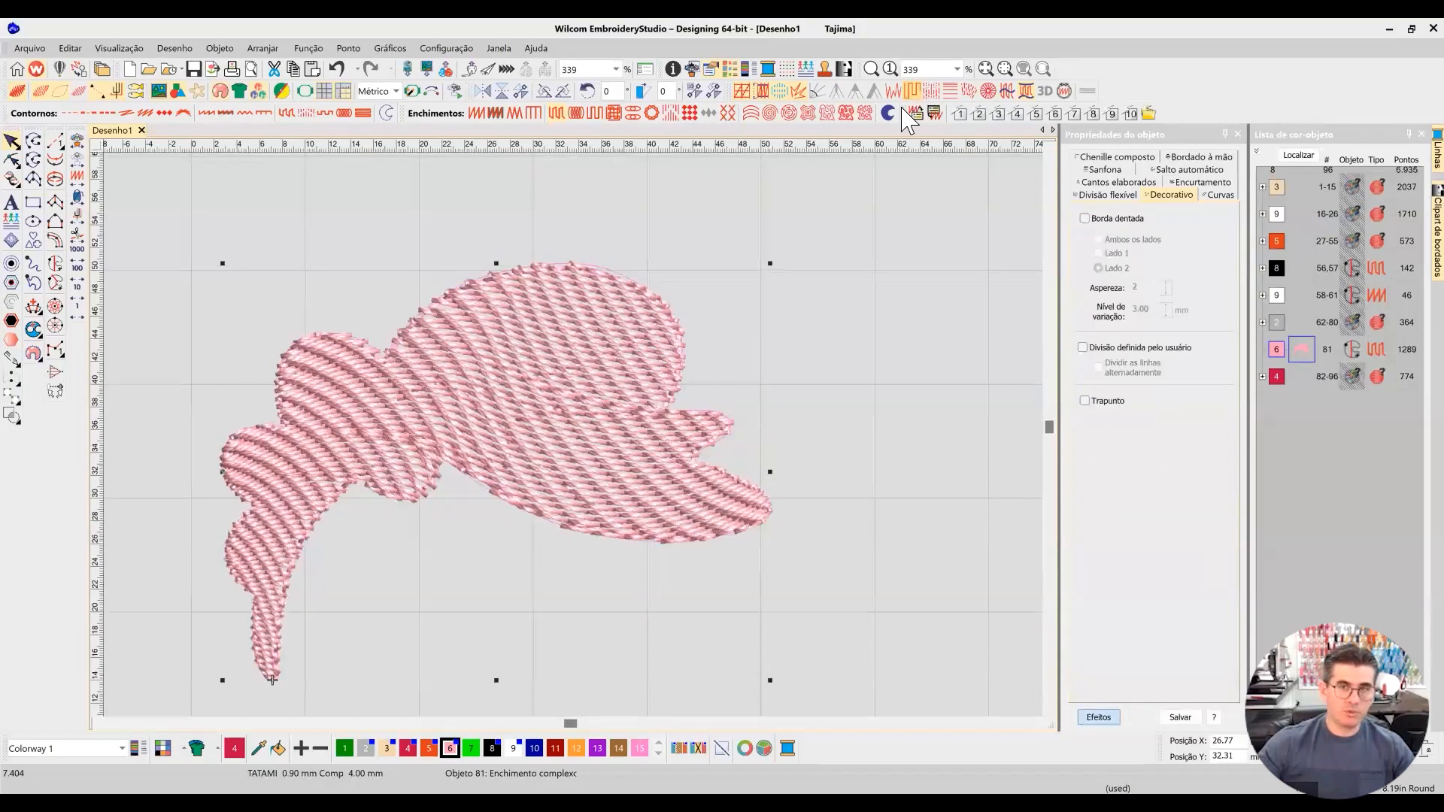
{"action": "key", "text": "t"}
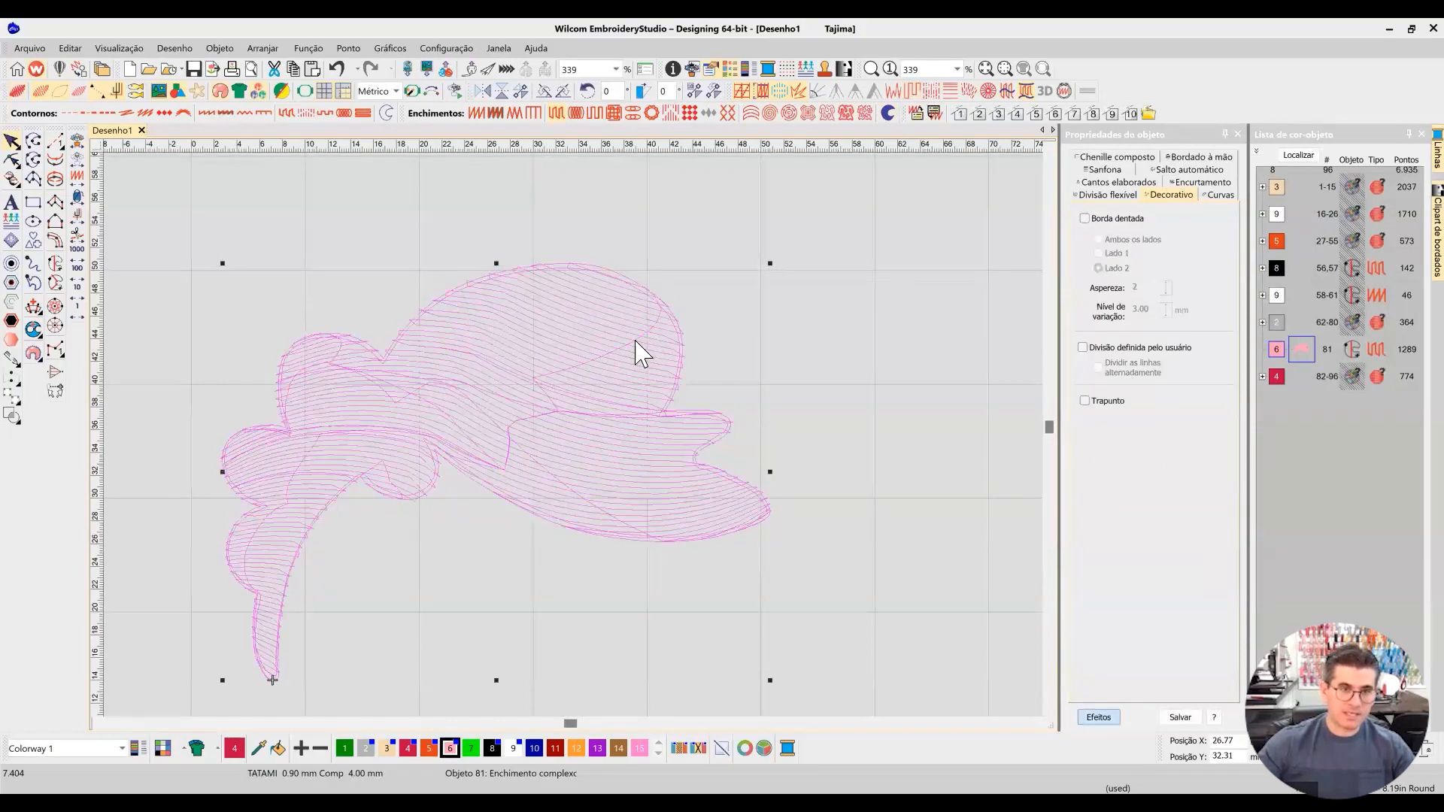
{"action": "key", "text": "t"}
{"action": "key", "text": "t"}
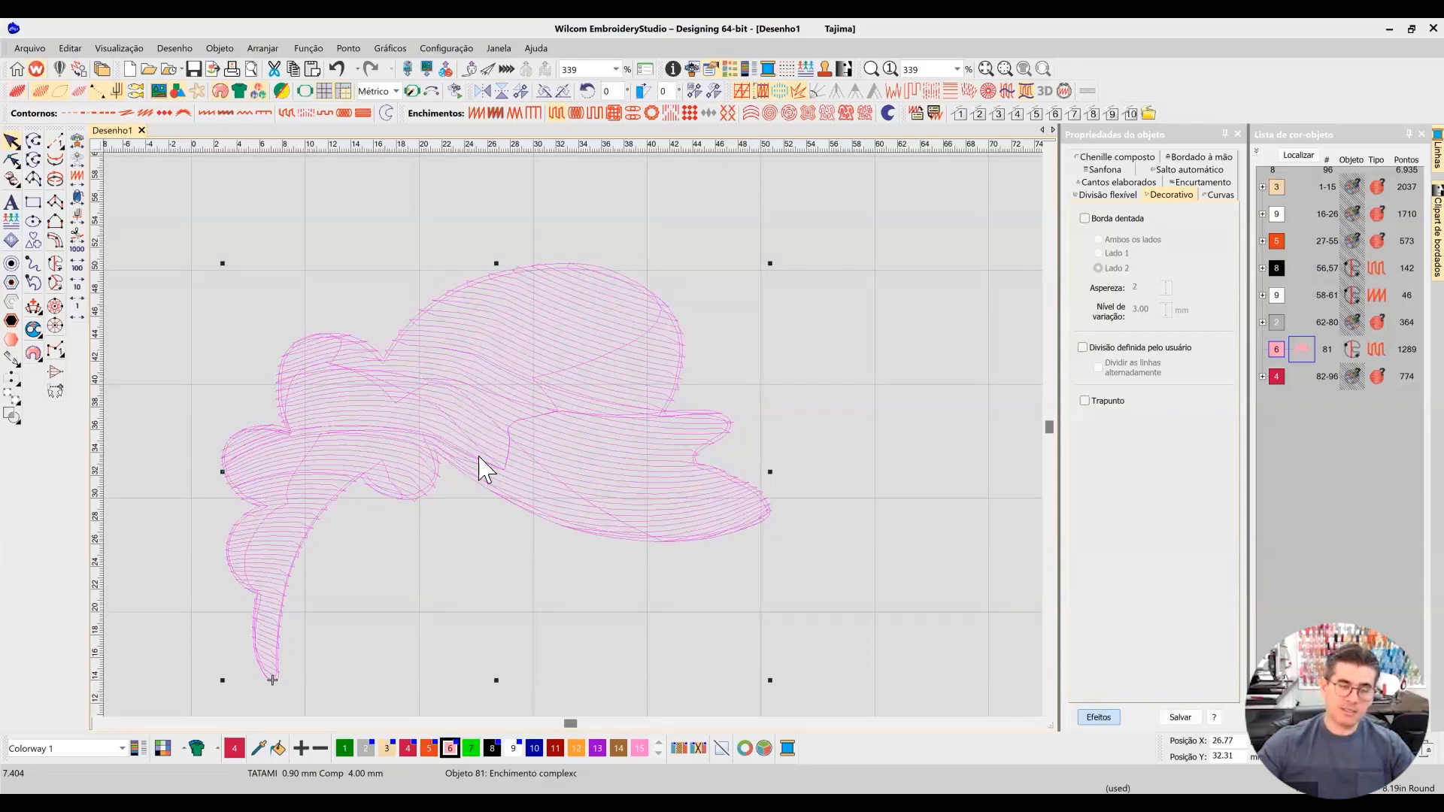
{"action": "key", "text": "shift+t"}
{"action": "scroll", "coordinate": [576, 447], "scroll_direction": "up", "scroll_amount": 1}
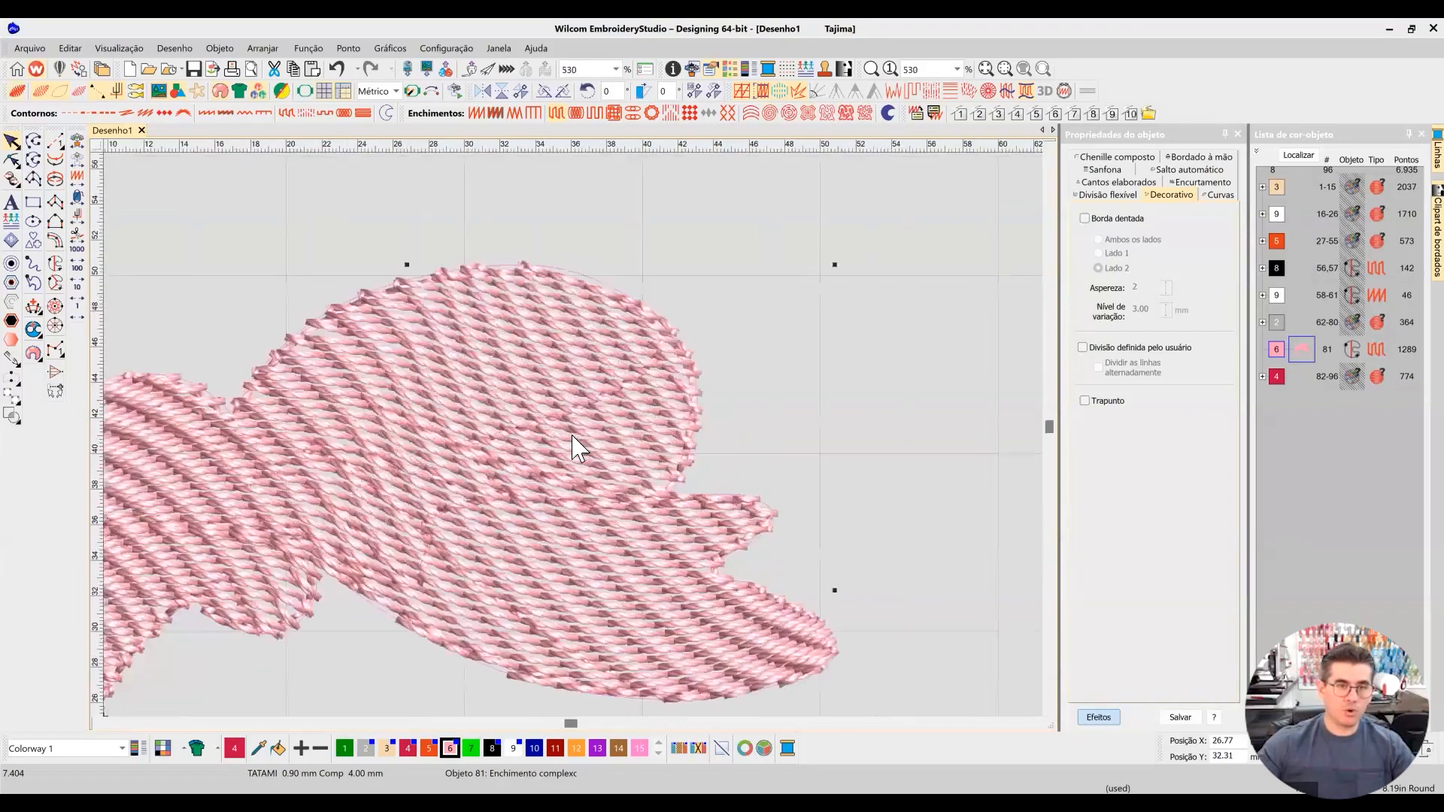
Step: Deselect the hair fill and change the design background to a very dark grey
{"action": "key", "text": "Escape"}
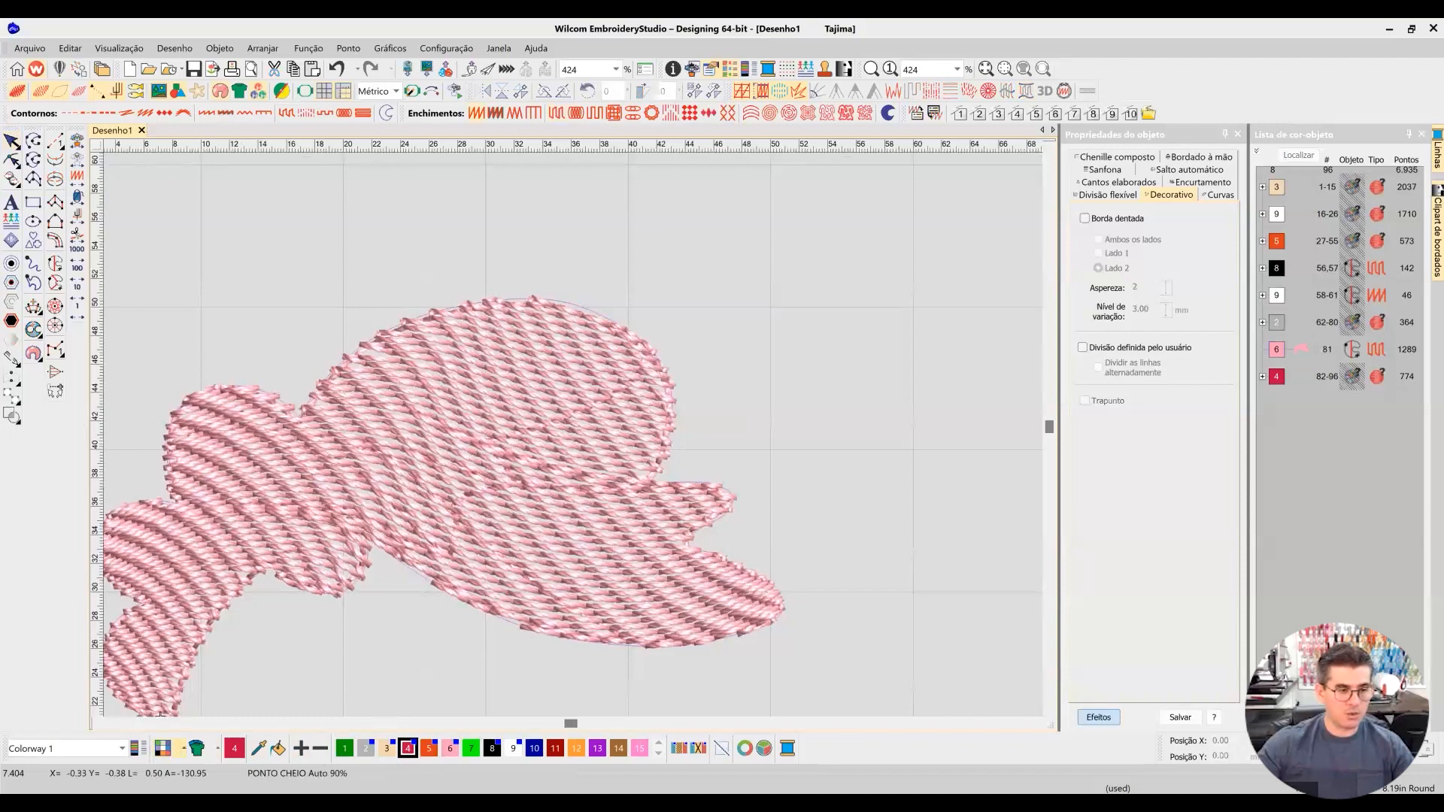
{"action": "left_click", "coordinate": [197, 749]}
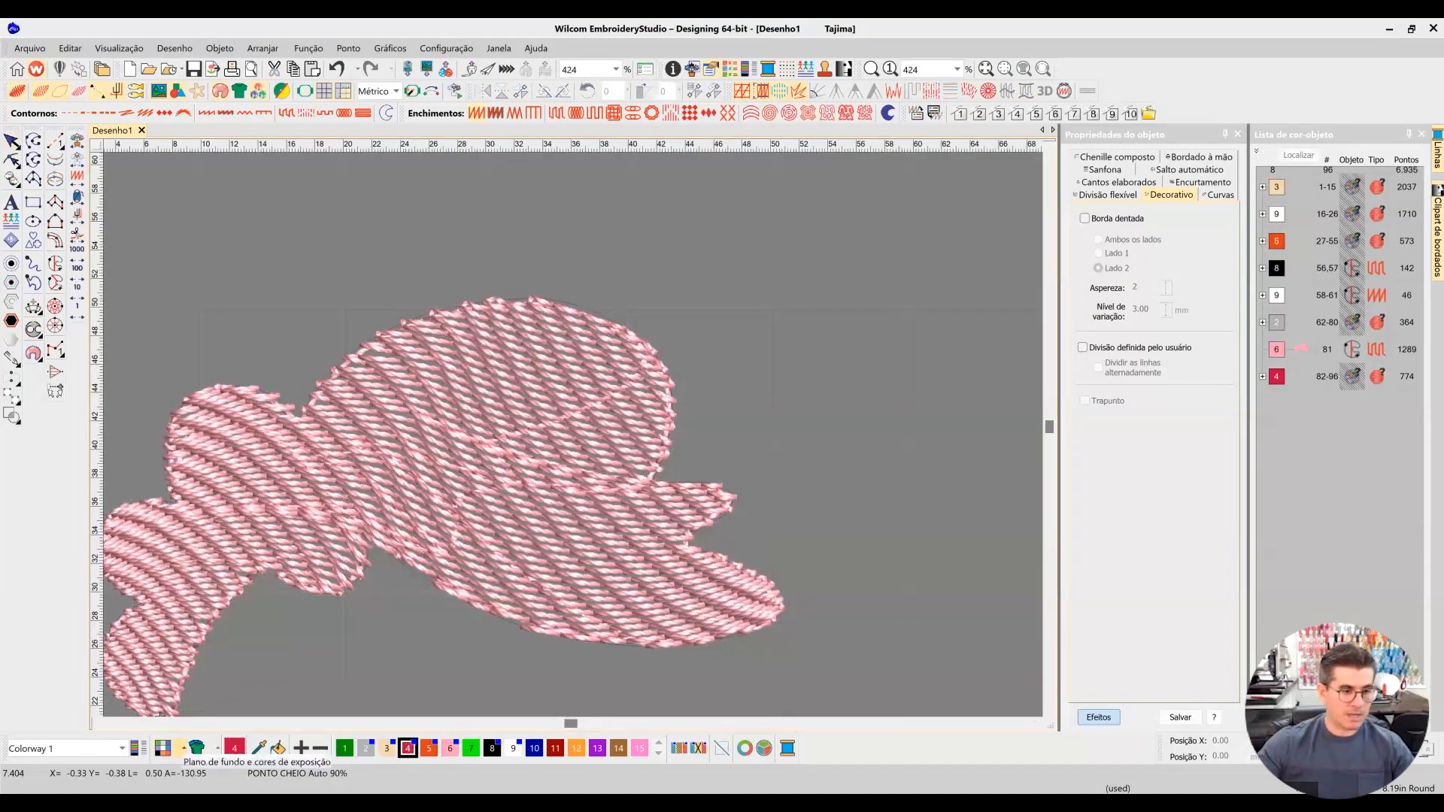
{"action": "left_click", "coordinate": [183, 748]}
{"action": "mouse_move", "coordinate": [241, 770]}
{"action": "left_click", "coordinate": [401, 707]}
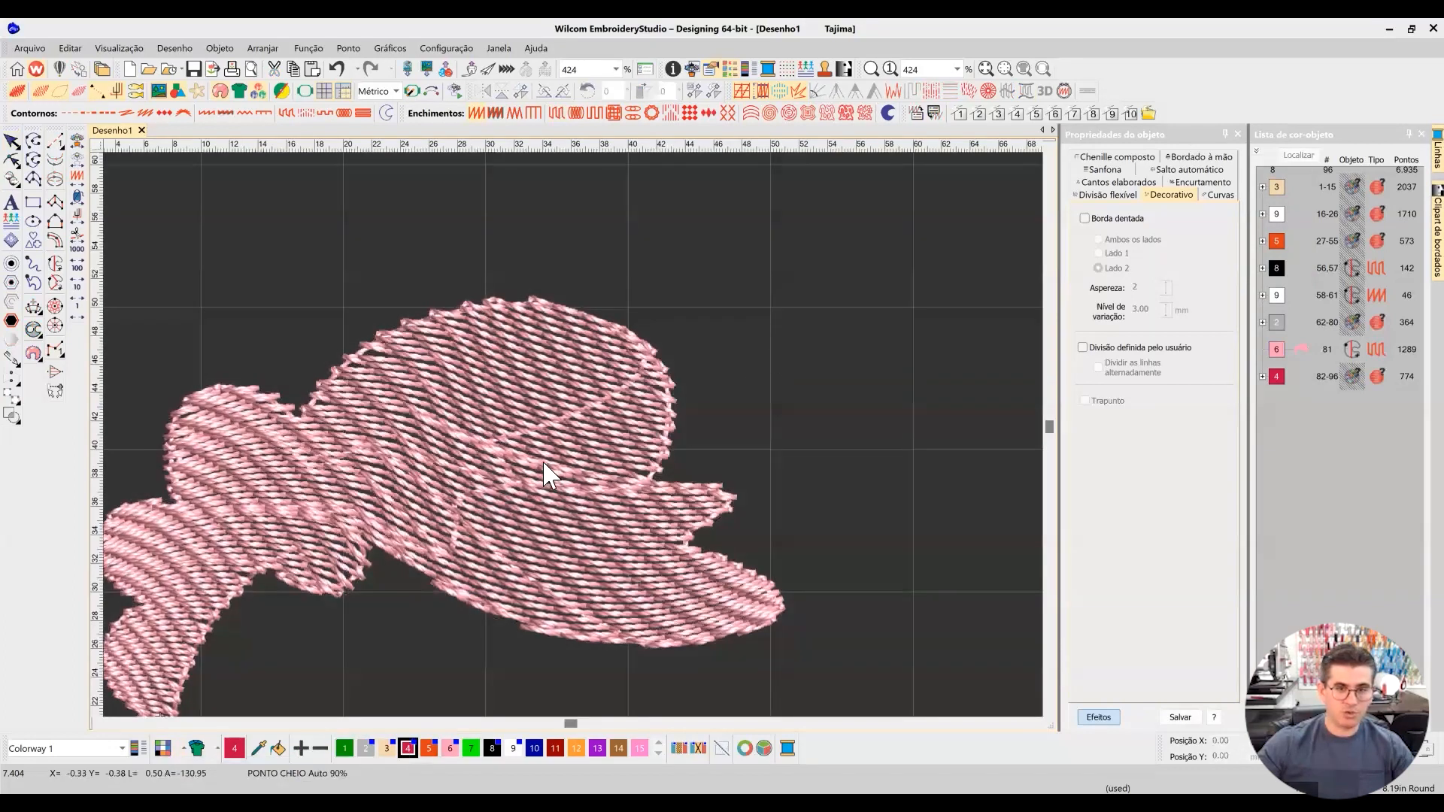
Step: Apply the Trapunto effect to the light pink hair fill and inspect the result up close
{"action": "left_click", "coordinate": [590, 364]}
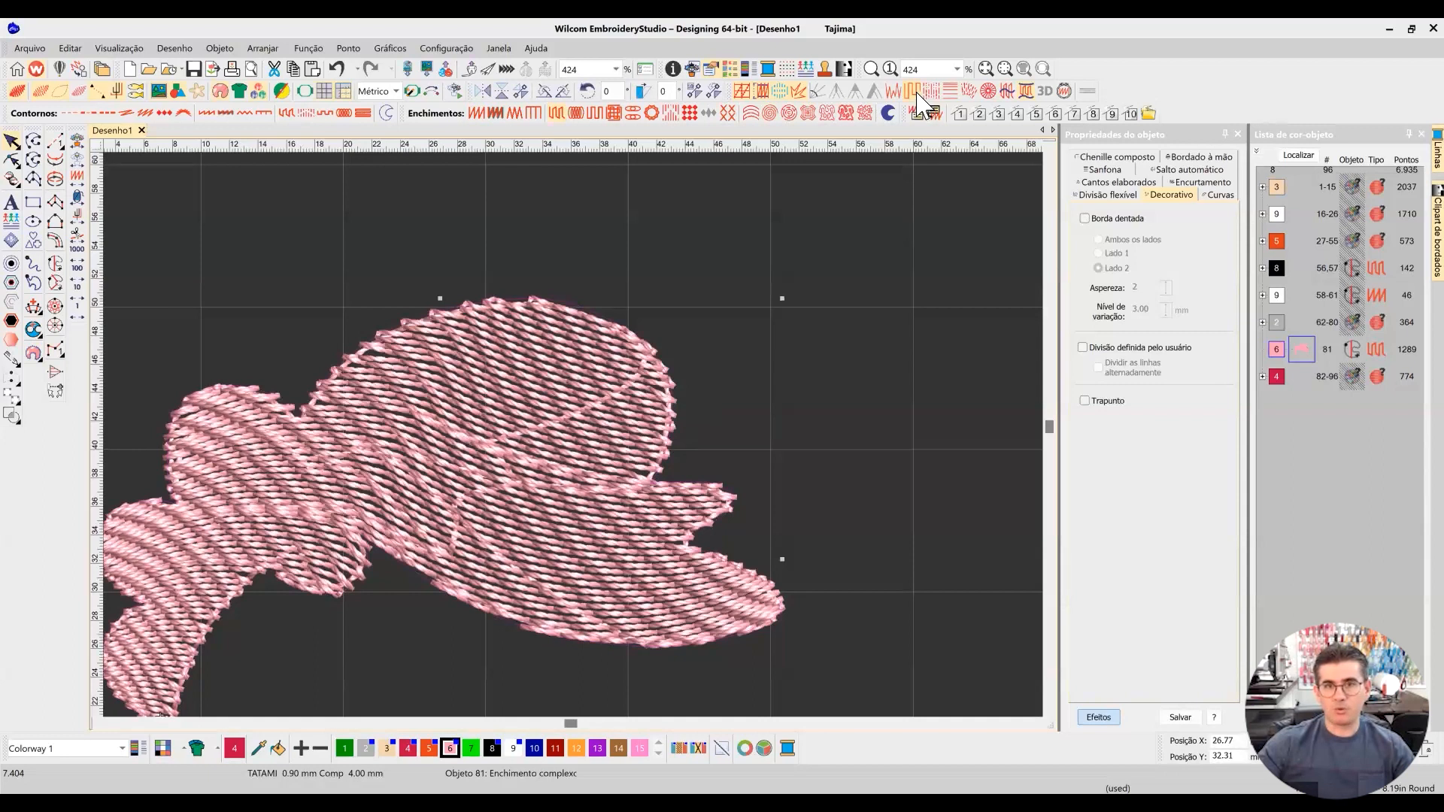
{"action": "scroll", "coordinate": [854, 258], "scroll_direction": "up", "scroll_amount": 1}
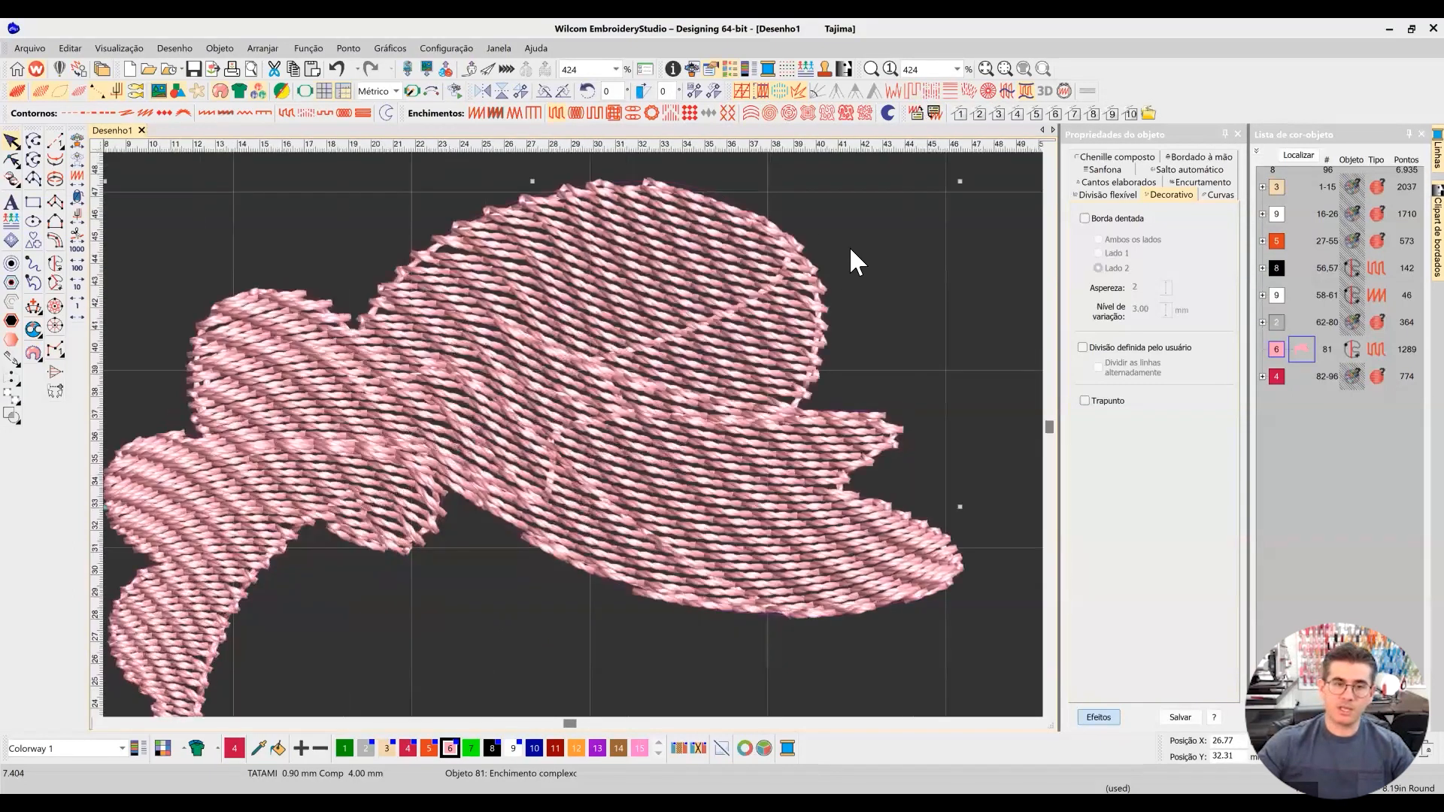
{"action": "scroll", "coordinate": [680, 348], "scroll_direction": "up", "scroll_amount": 1}
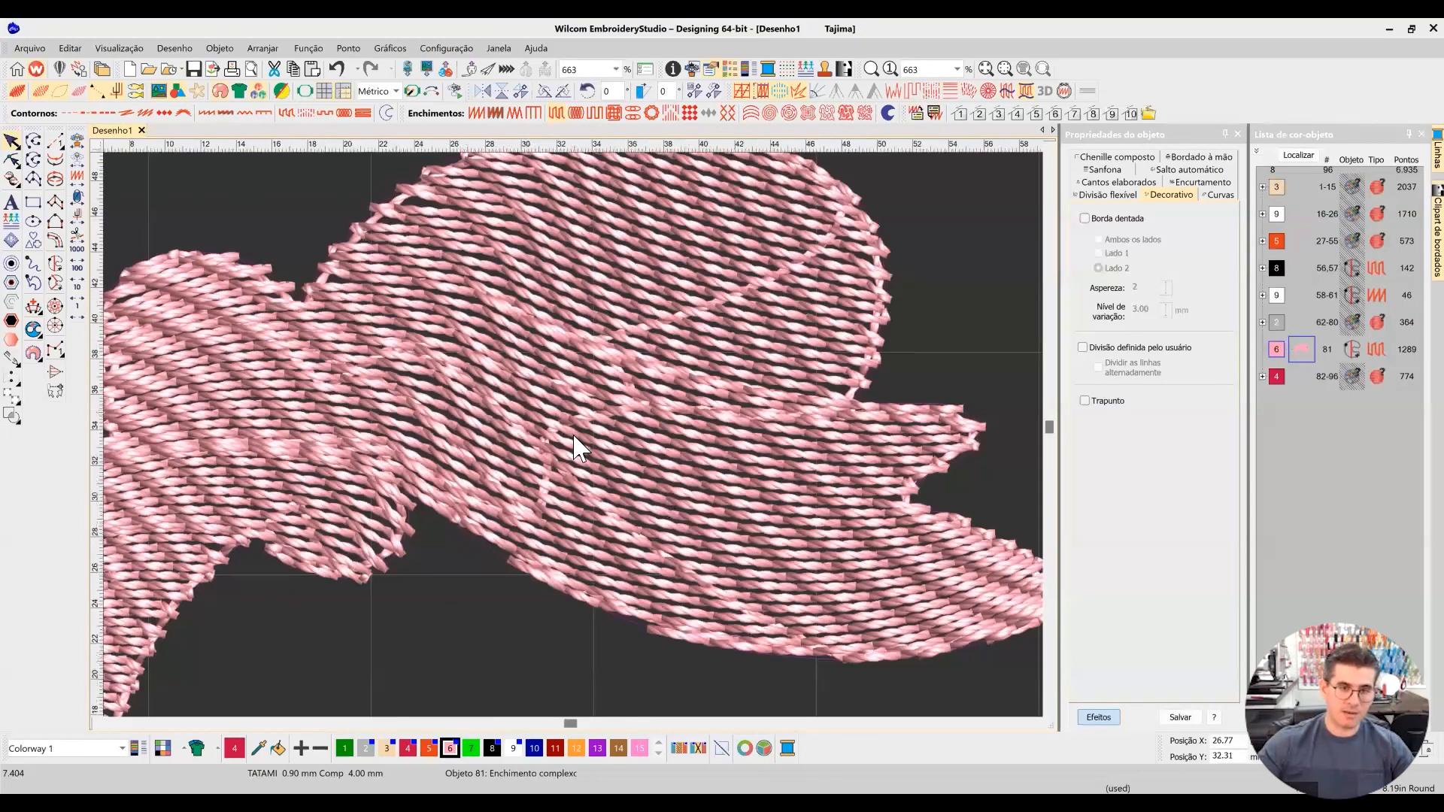
{"action": "scroll", "coordinate": [573, 434], "scroll_direction": "down", "scroll_amount": 1}
{"action": "scroll", "coordinate": [560, 406], "scroll_direction": "down", "scroll_amount": 1}
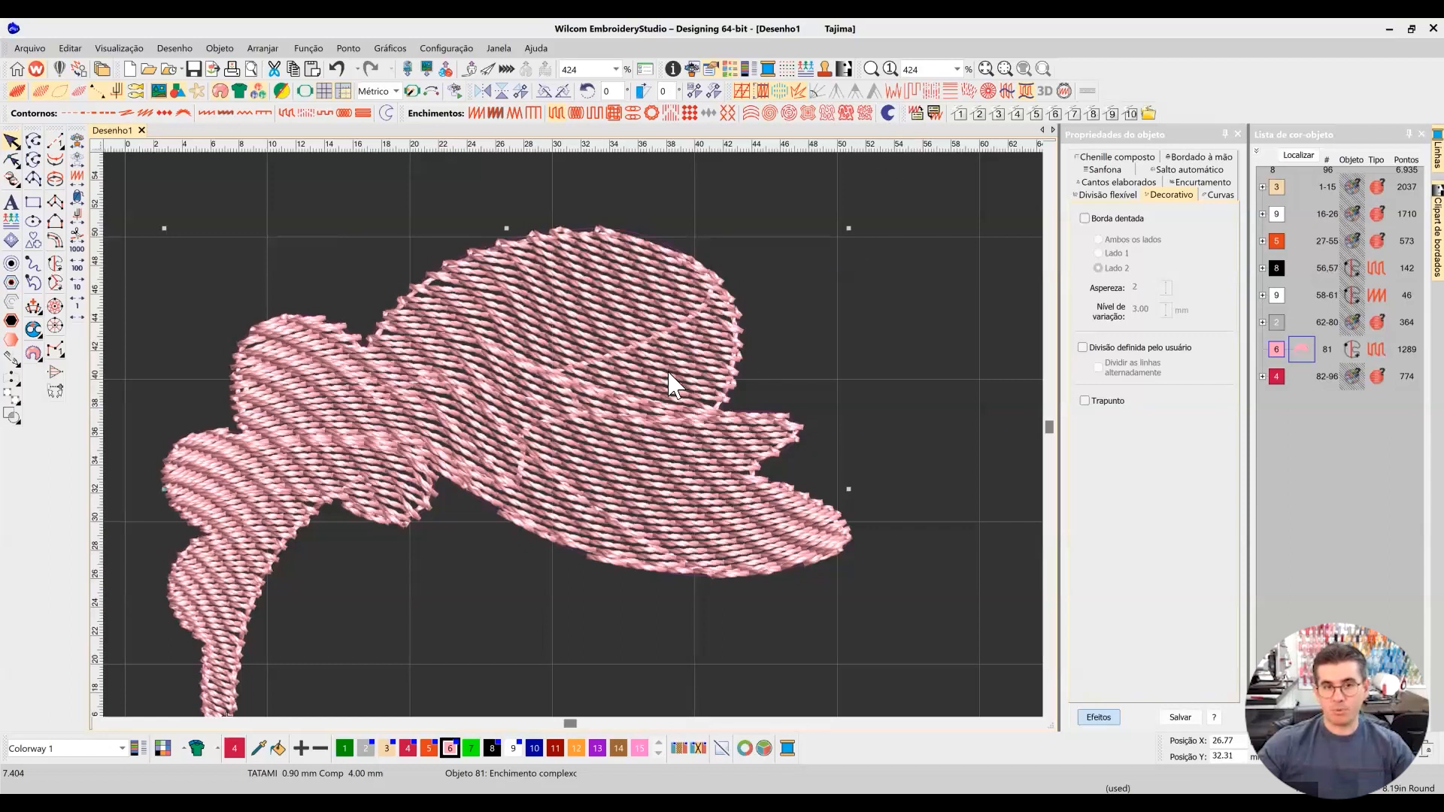
{"action": "scroll", "coordinate": [600, 432], "scroll_direction": "up", "scroll_amount": 1}
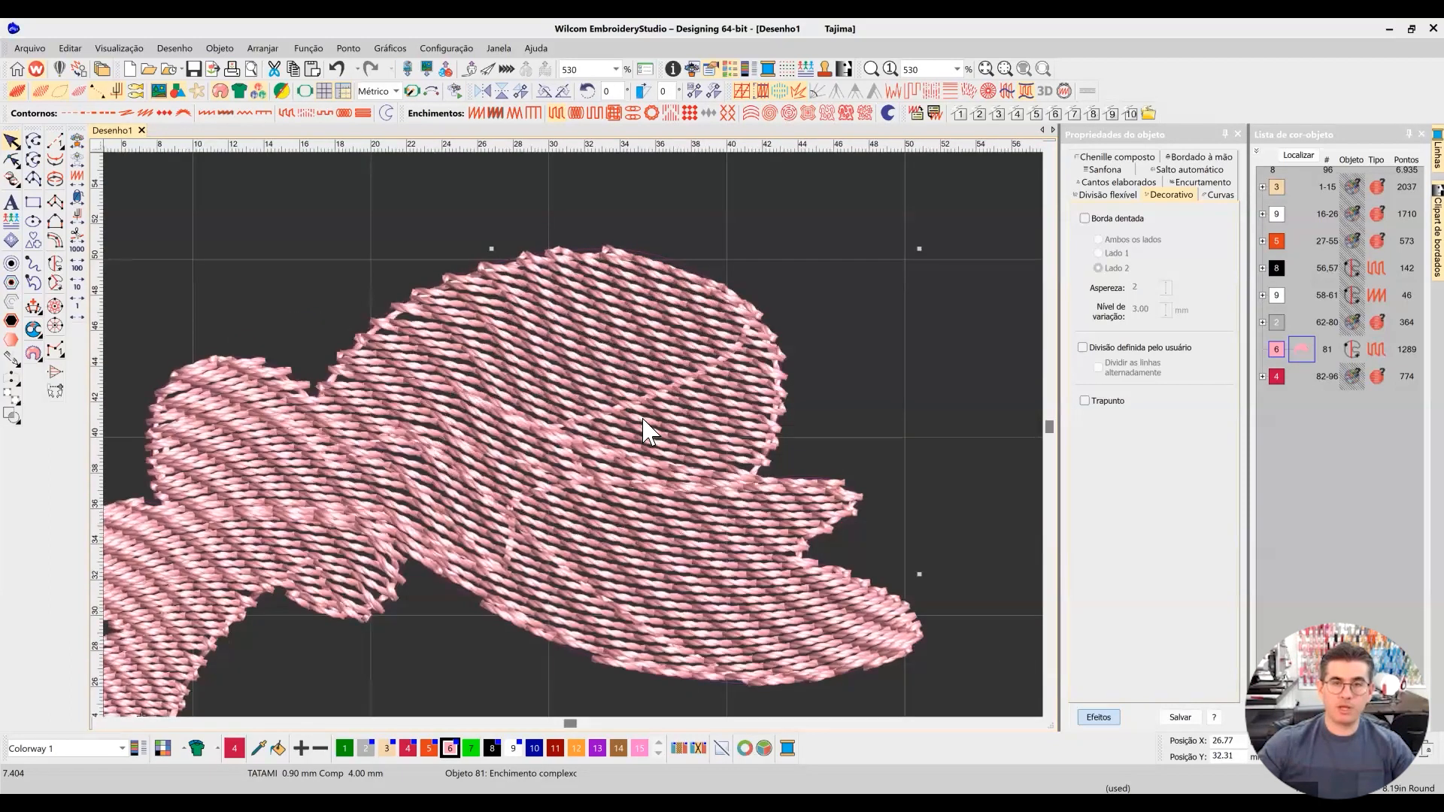
{"action": "left_click", "coordinate": [915, 111]}
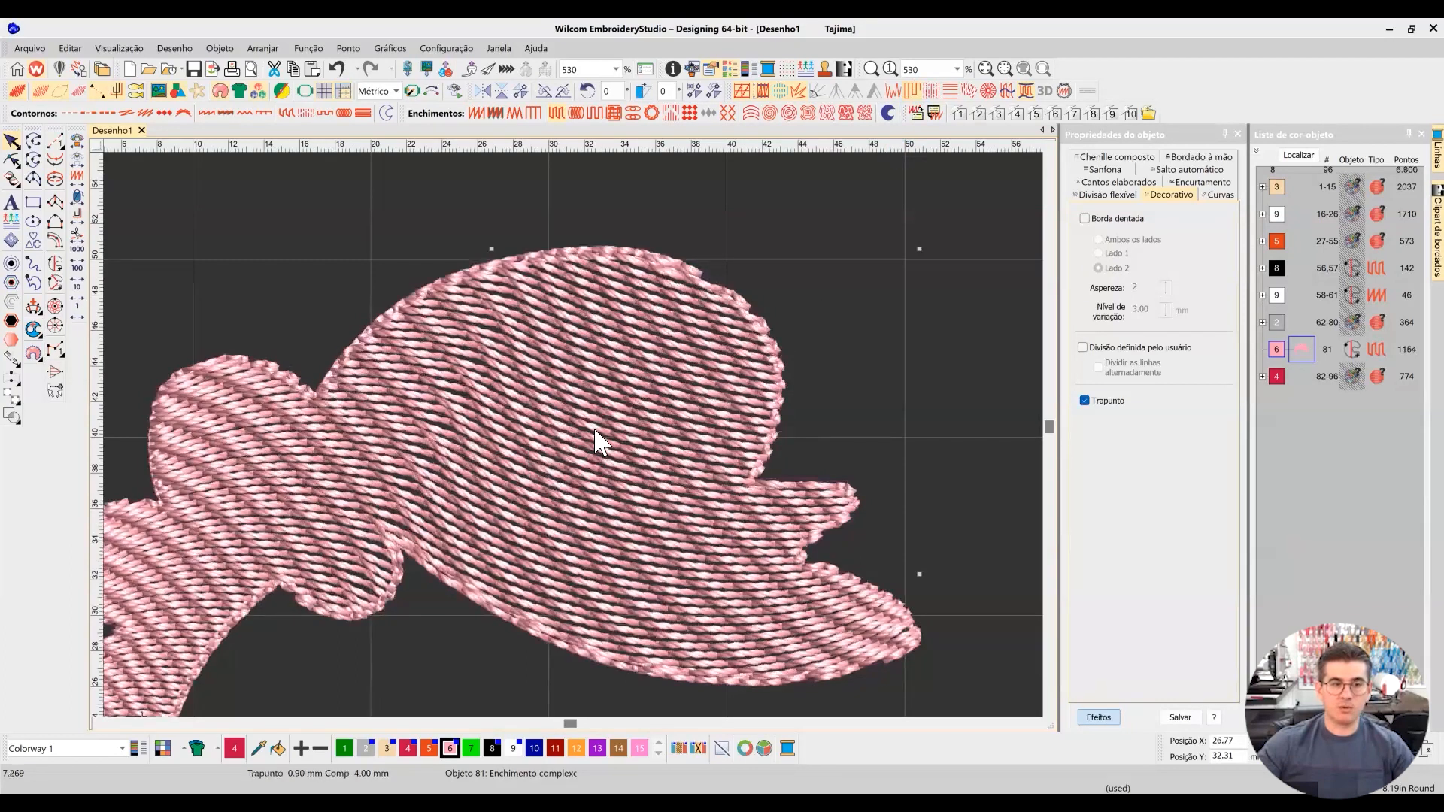
{"action": "scroll", "coordinate": [577, 448], "scroll_direction": "down", "scroll_amount": 1}
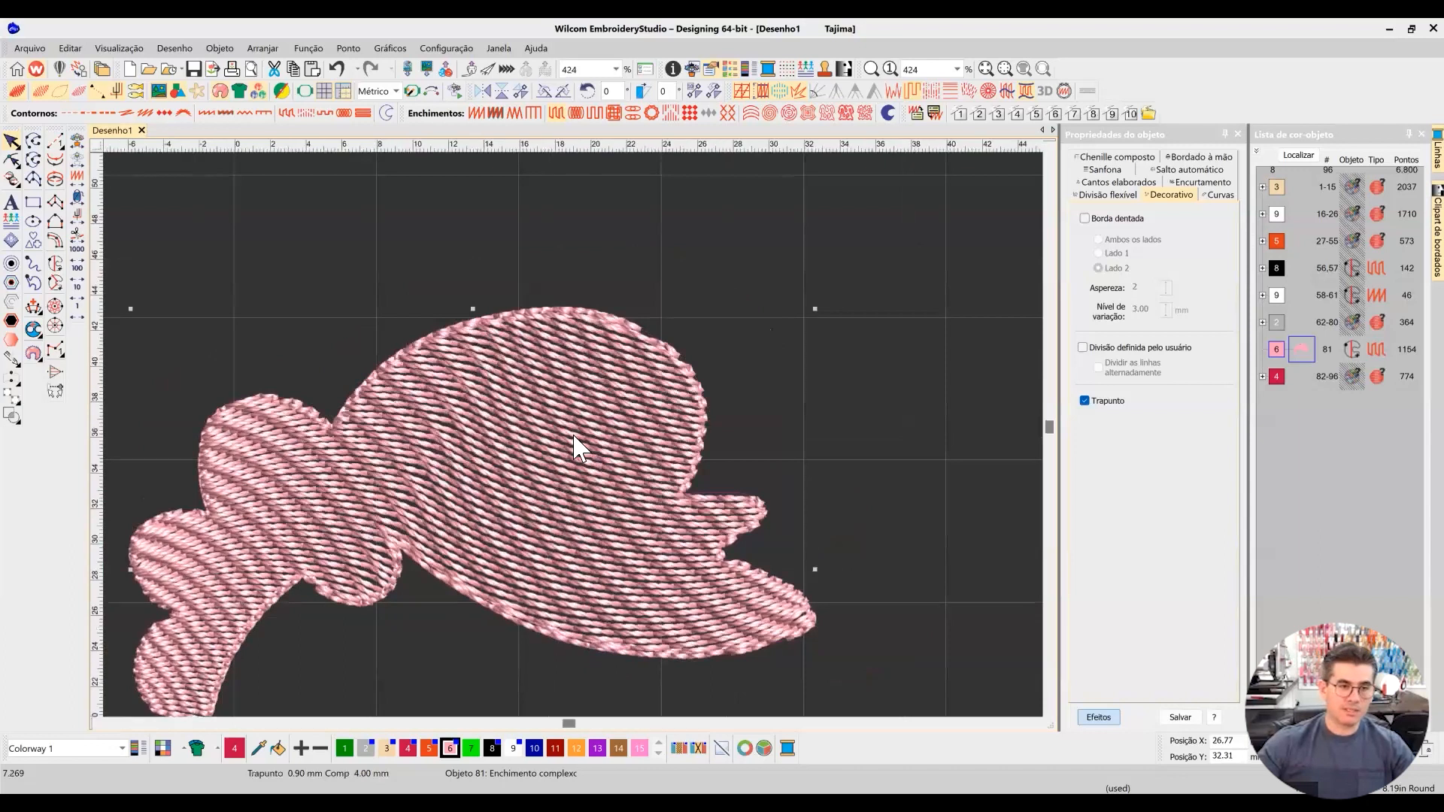
{"action": "scroll", "coordinate": [576, 449], "scroll_direction": "up", "scroll_amount": 2}
{"action": "scroll", "coordinate": [577, 448], "scroll_direction": "down", "scroll_amount": 1}
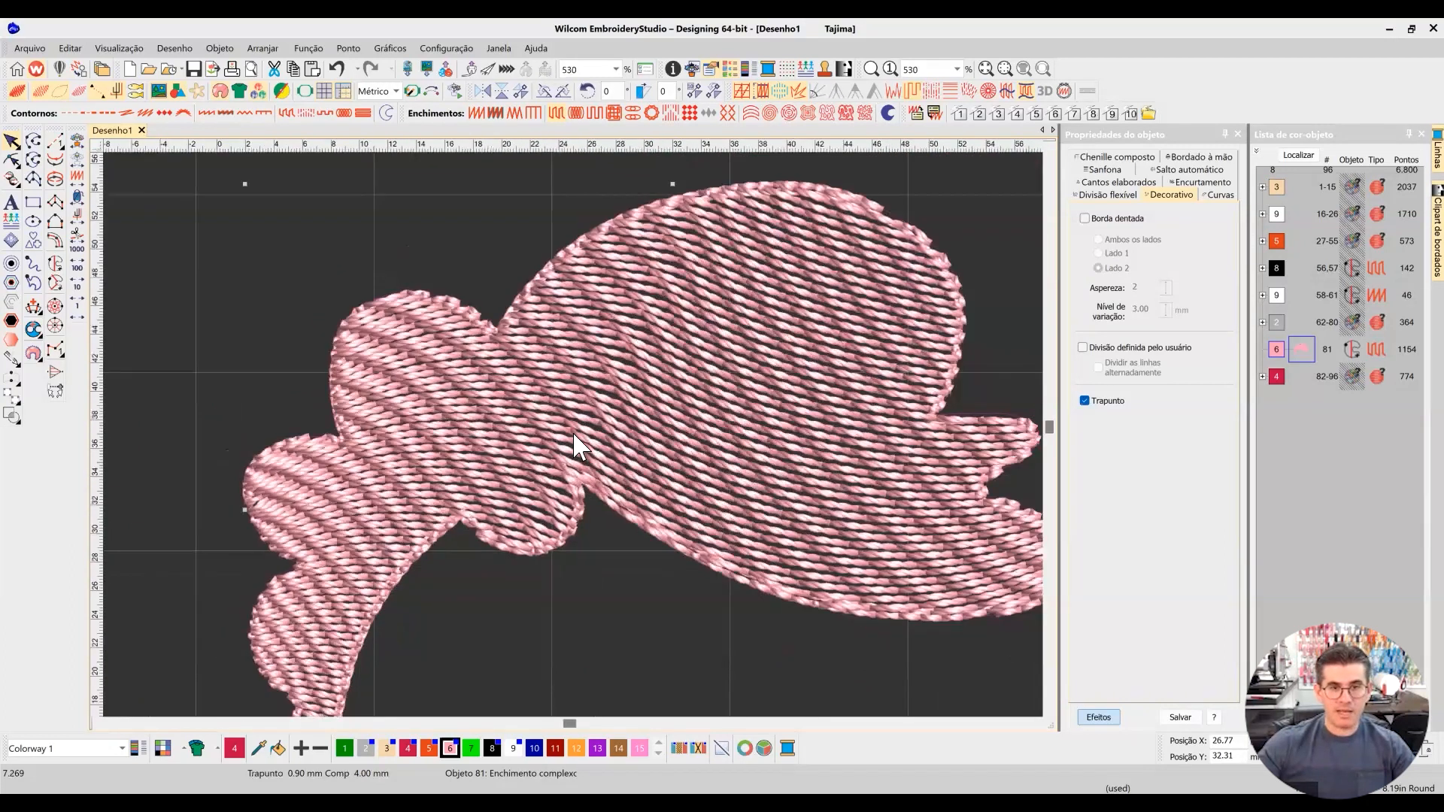
{"action": "scroll", "coordinate": [577, 448], "scroll_direction": "down", "scroll_amount": 1}
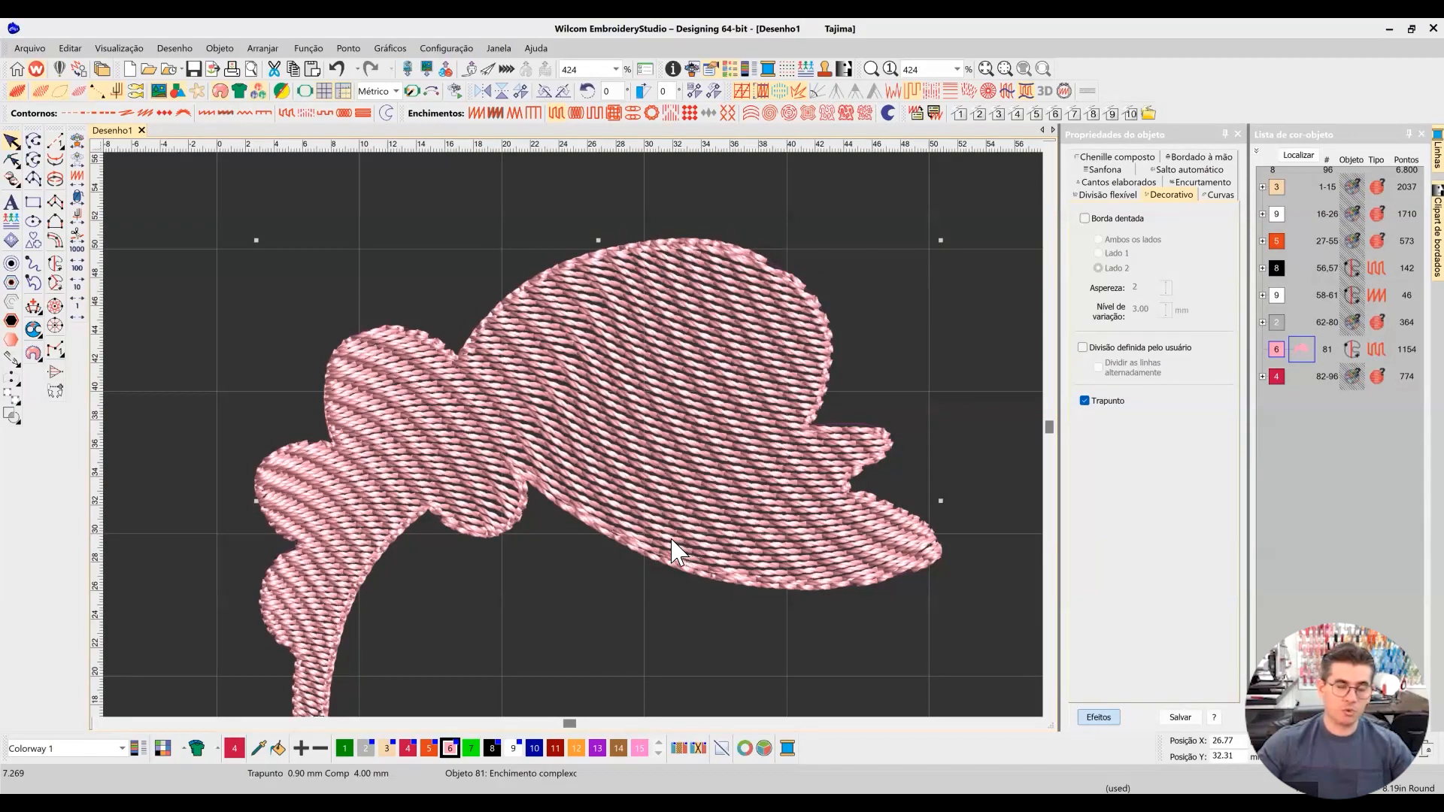
Step: Compare the Trapunto hair fill in TrueView and plain stitch view, examining where its travel stitches run
{"action": "key", "text": "t"}
{"action": "key", "text": "t"}
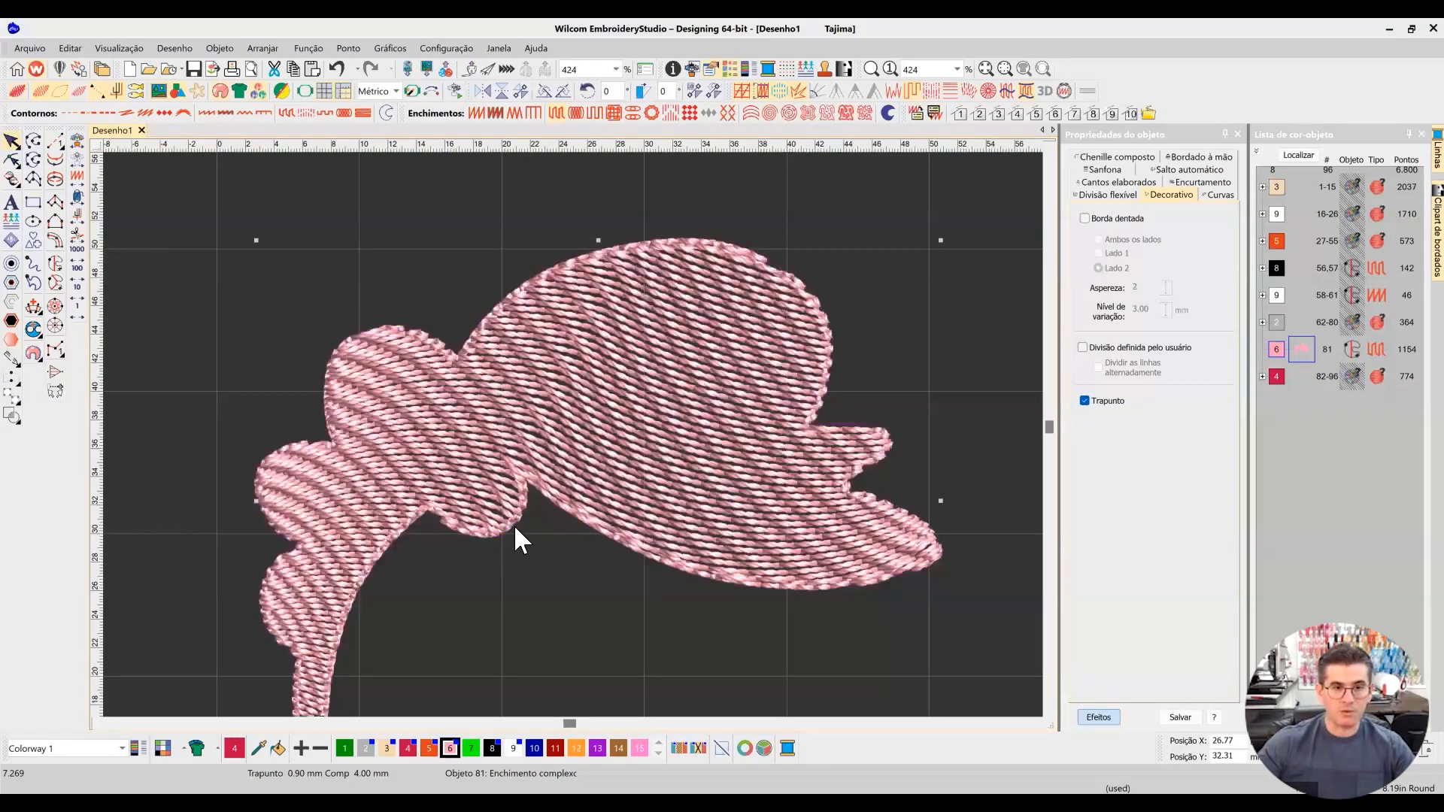
{"action": "key", "text": "t"}
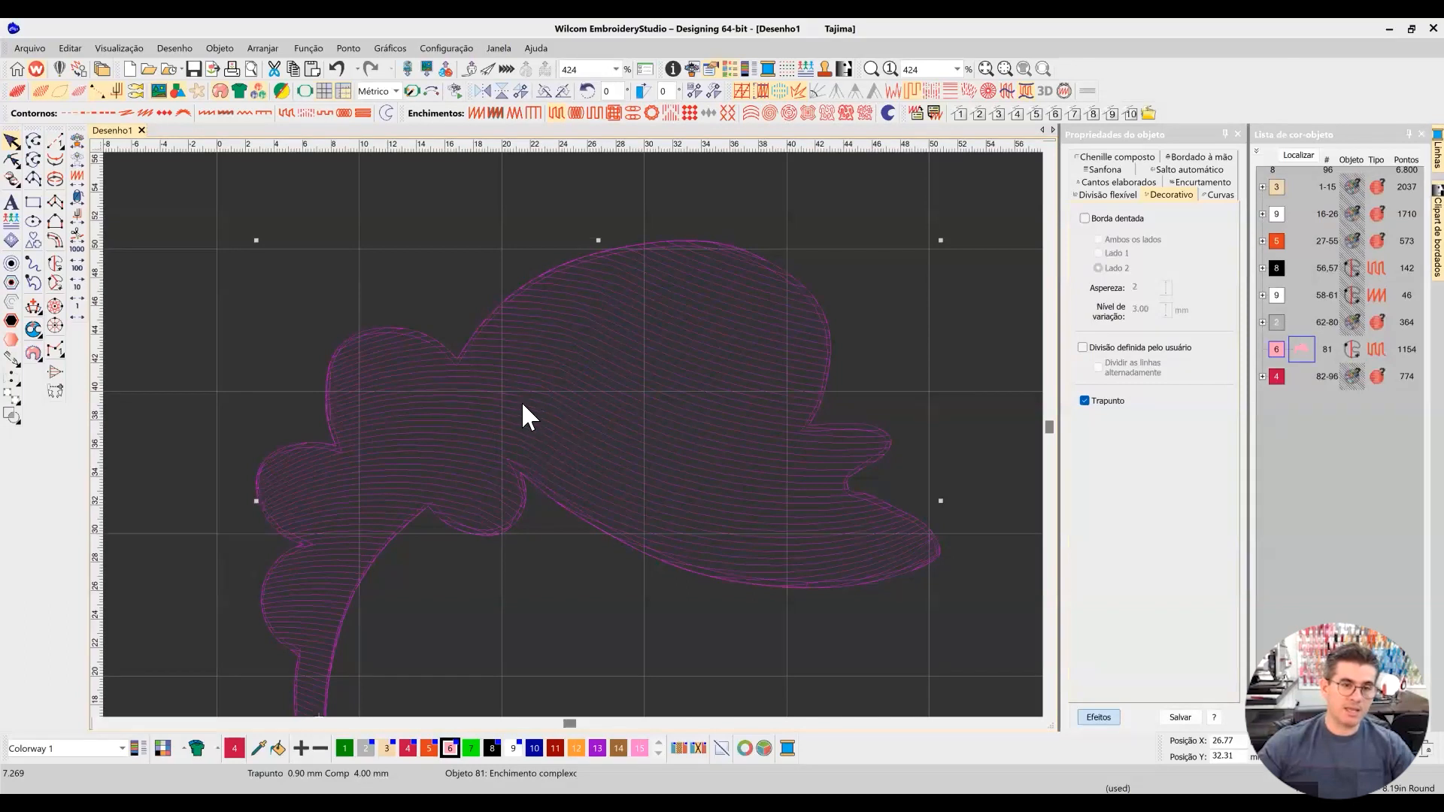
{"action": "key", "text": "t"}
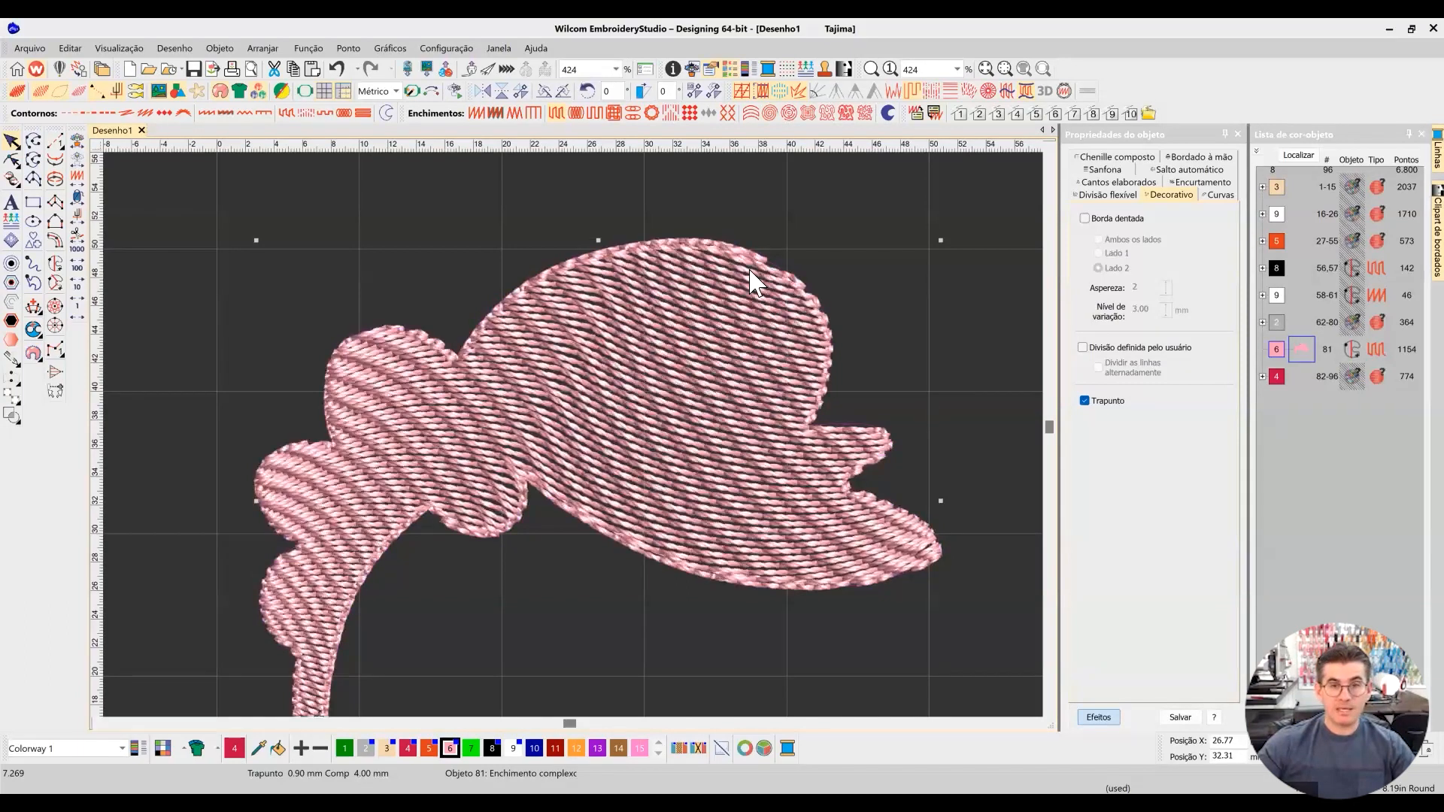
{"action": "key", "text": "t"}
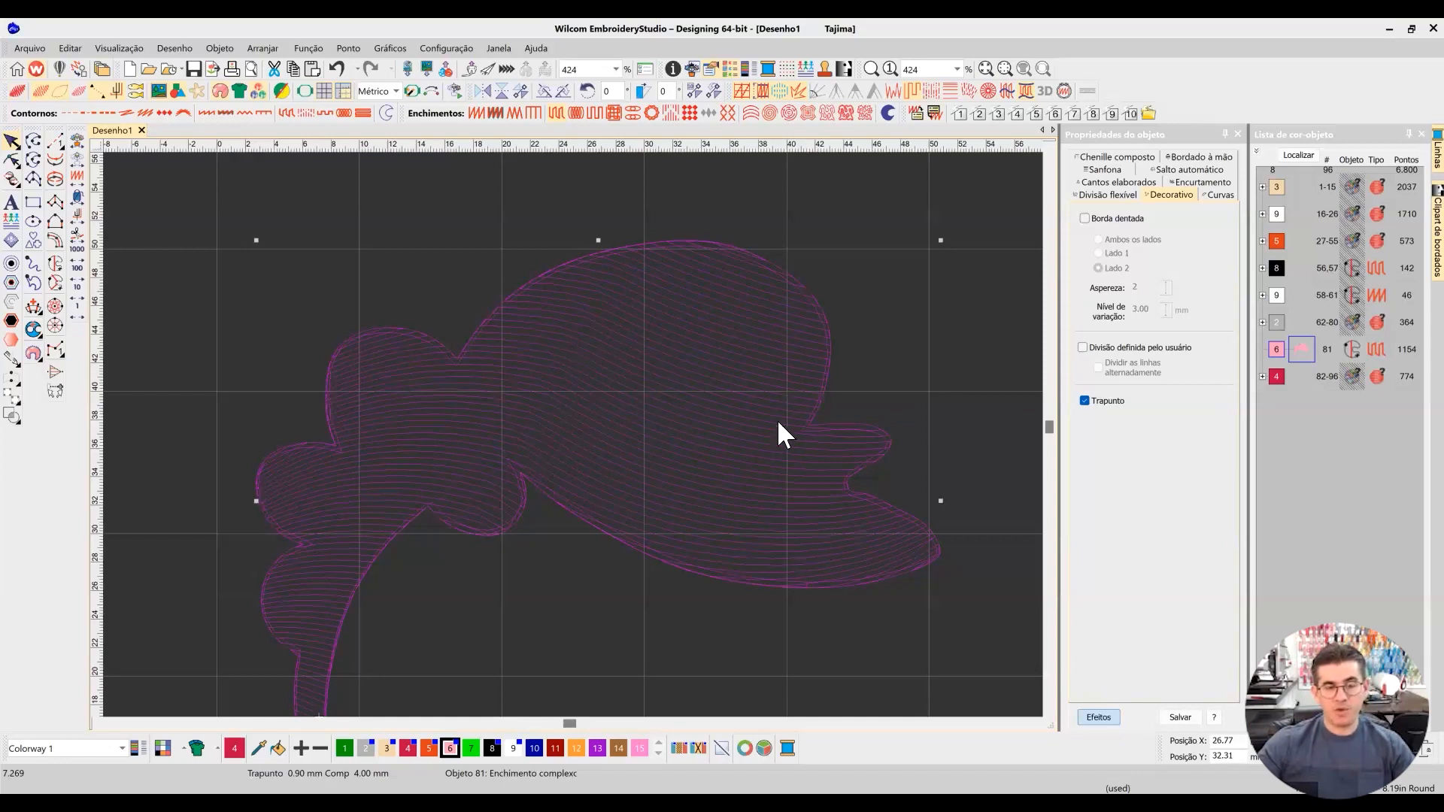
{"action": "key", "text": "t"}
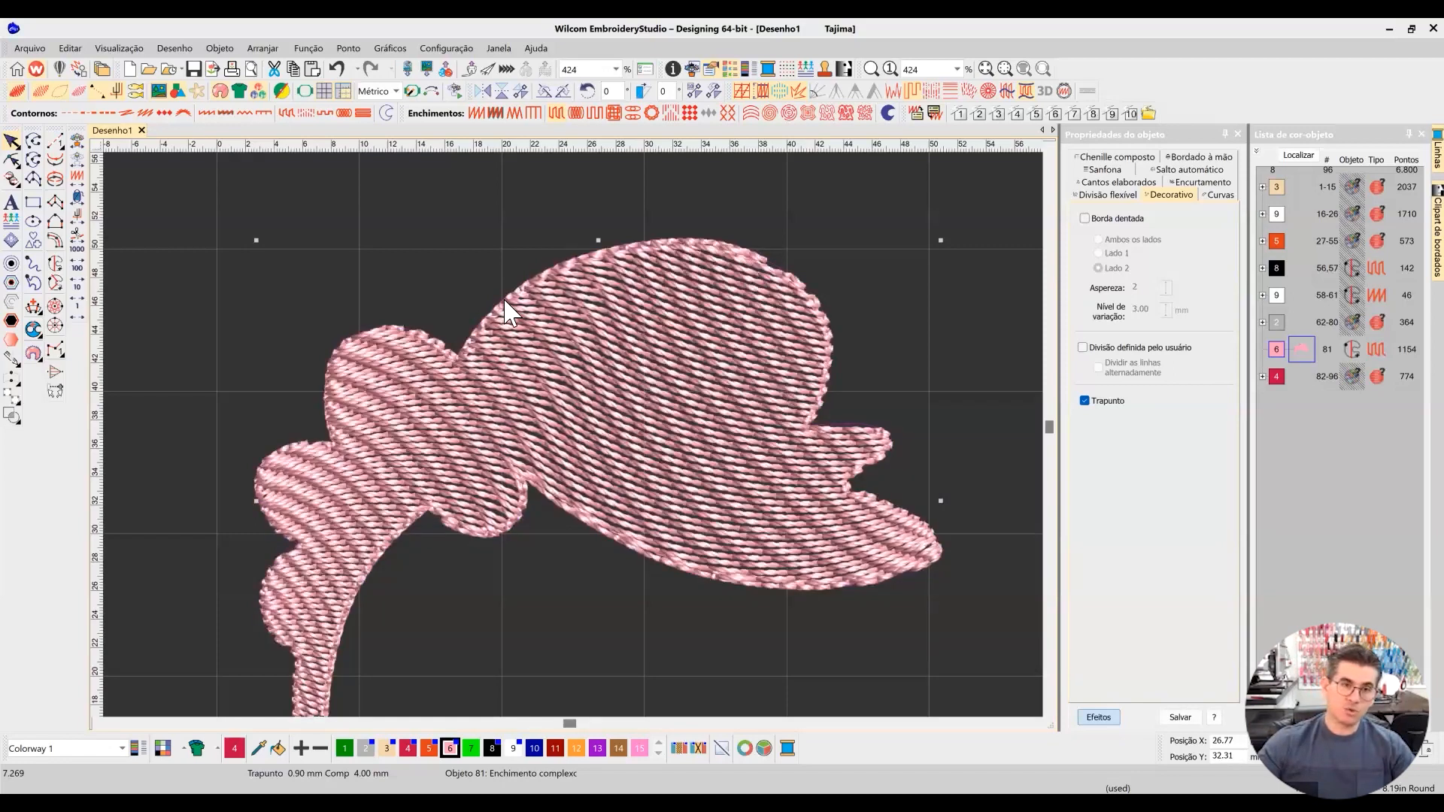
{"action": "key", "text": "t"}
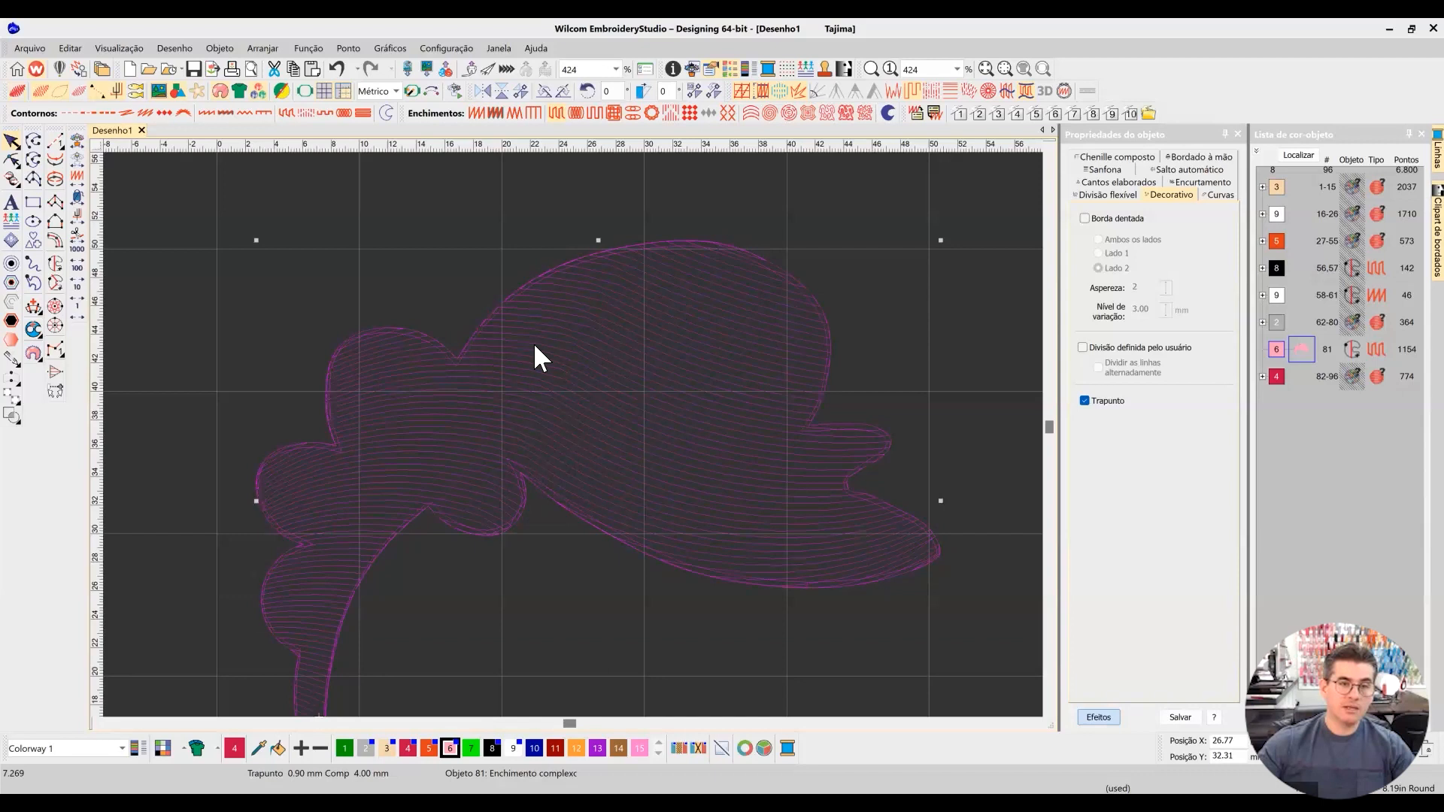
{"action": "key", "text": "t"}
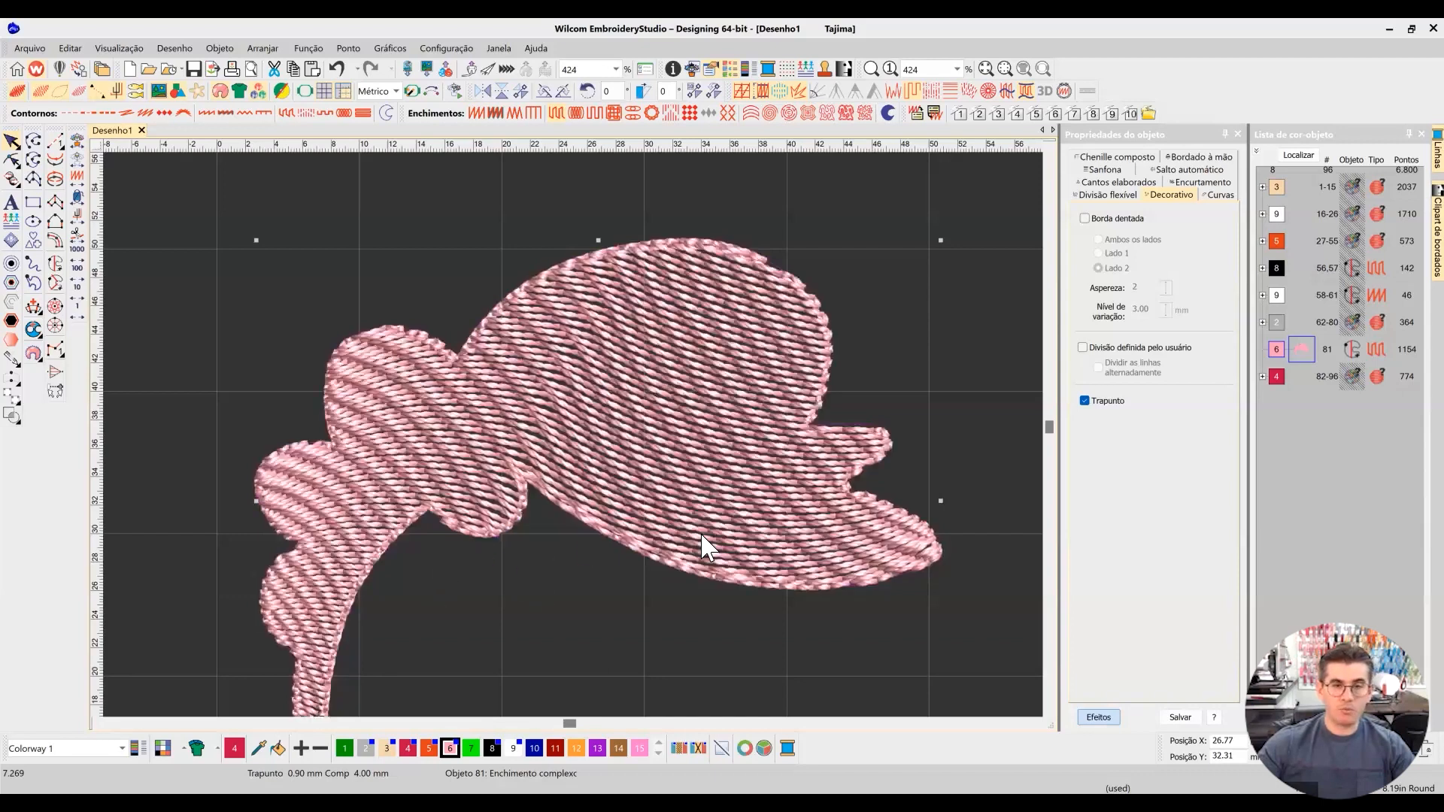
{"action": "key", "text": "t"}
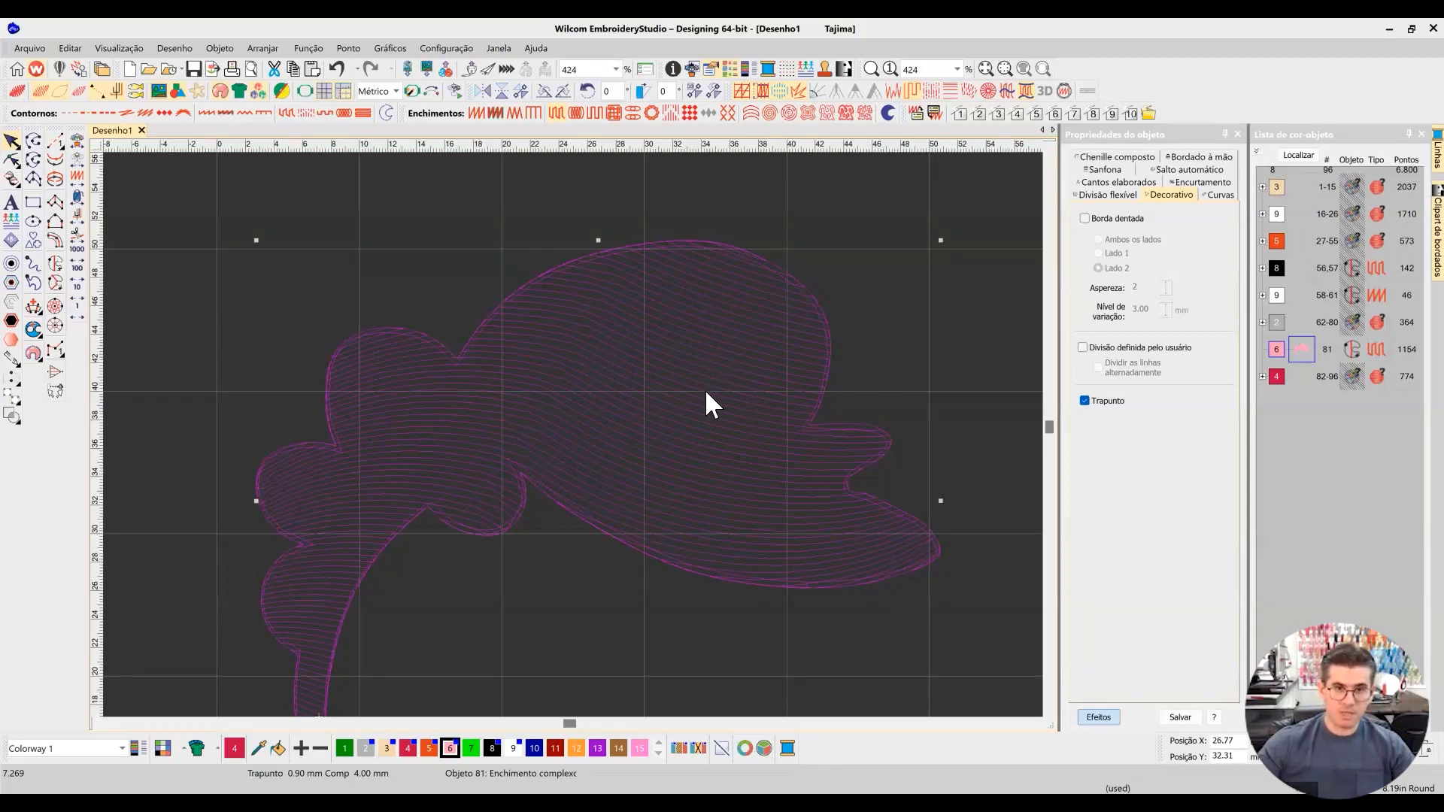
Step: Alternate the Trapunto hair fill between TrueView and plain stitches to check how its edges are covered
{"action": "key", "text": "t"}
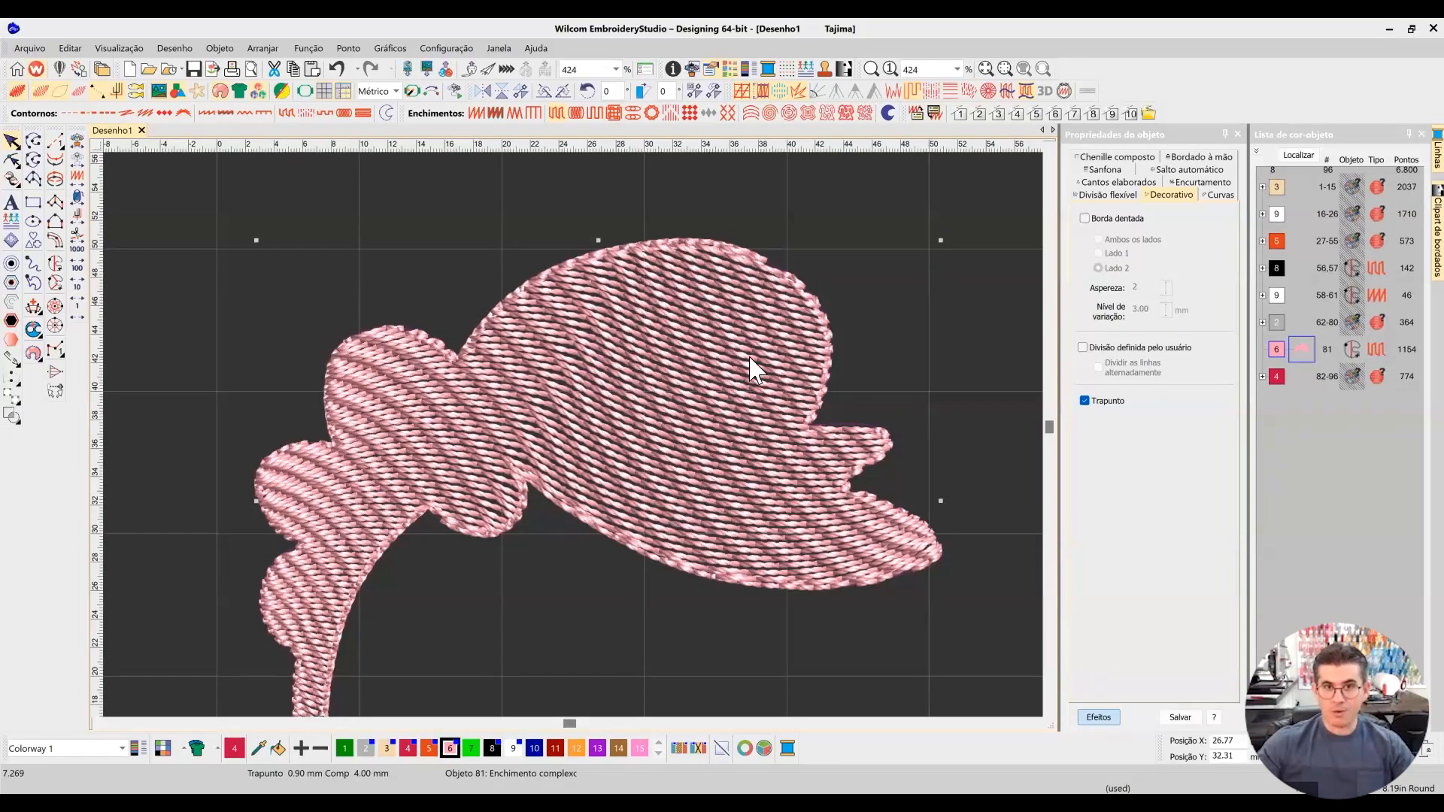
{"action": "key", "text": "t"}
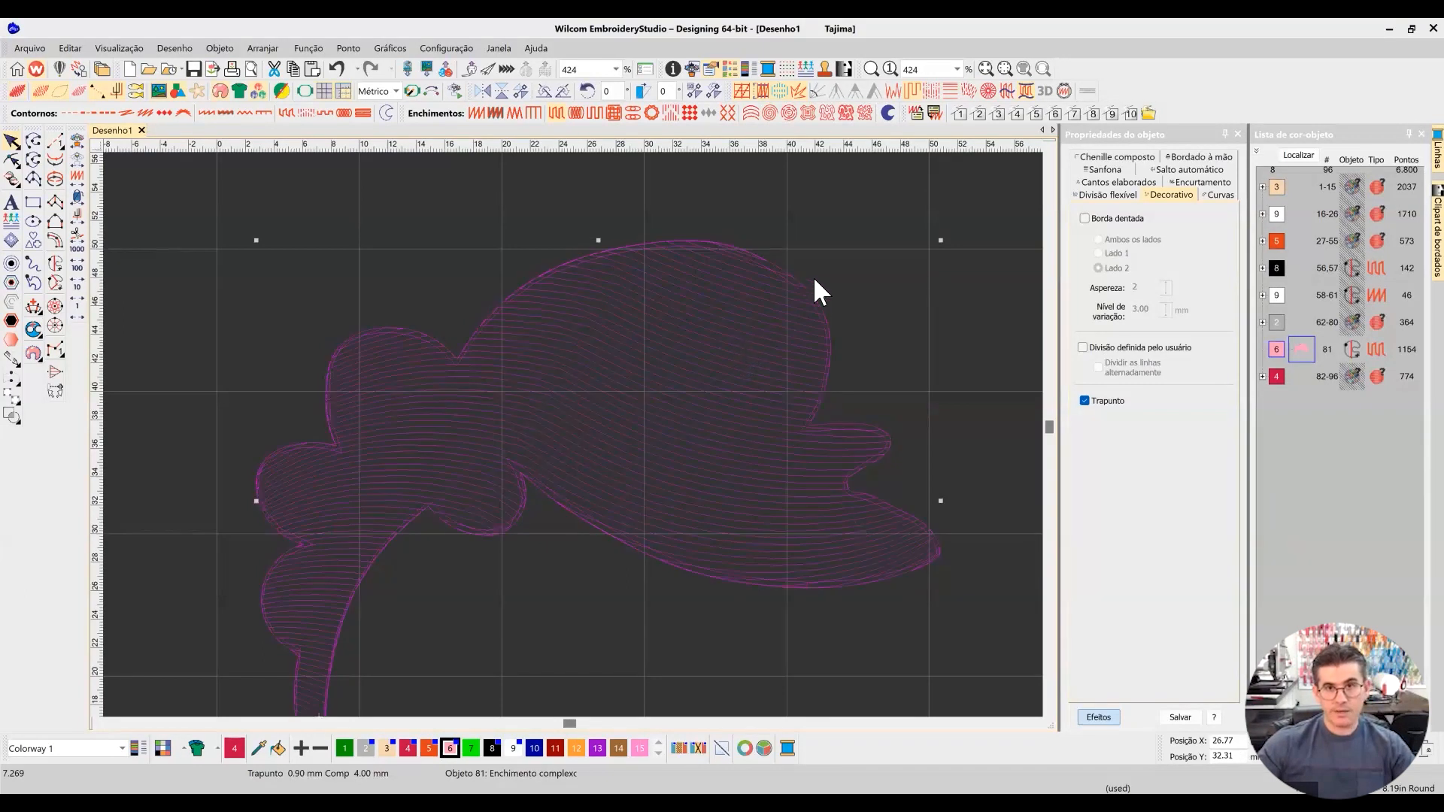
{"action": "key", "text": "t"}
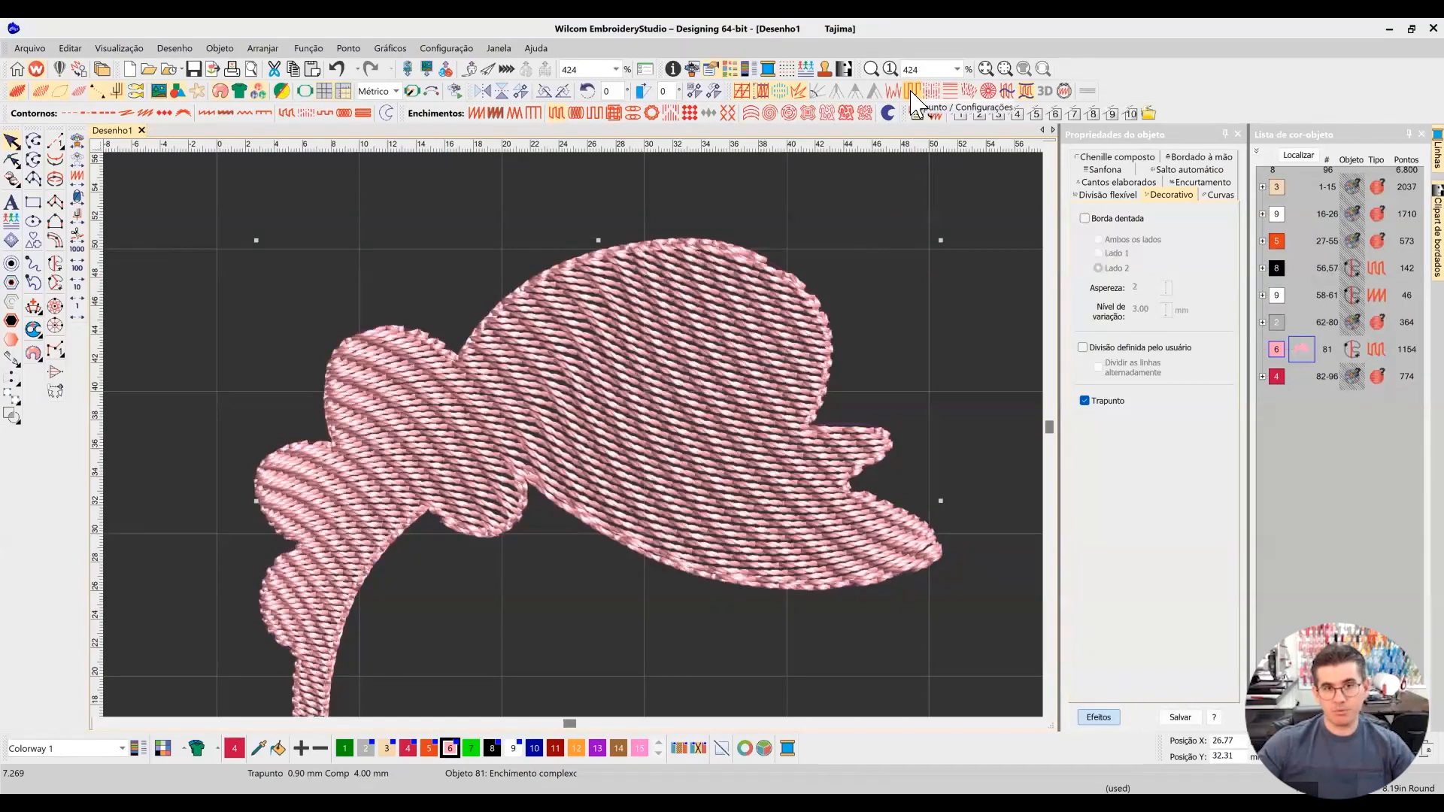
{"action": "key", "text": "t"}
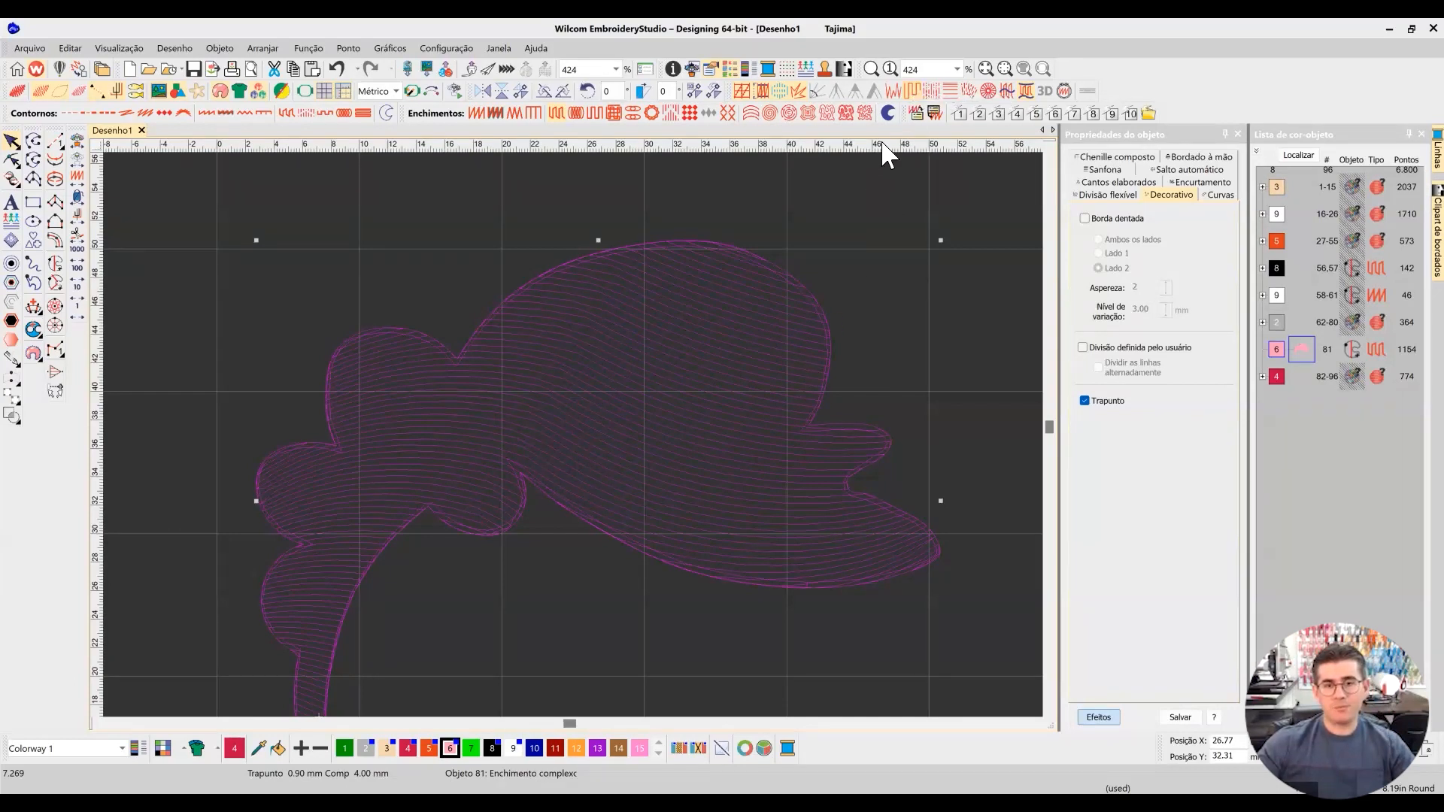
Step: Turn off Trapunto on the hair fill, inspect the exposed travel stitches and rough edges up close, and reapply the effect
{"action": "left_click", "coordinate": [912, 91]}
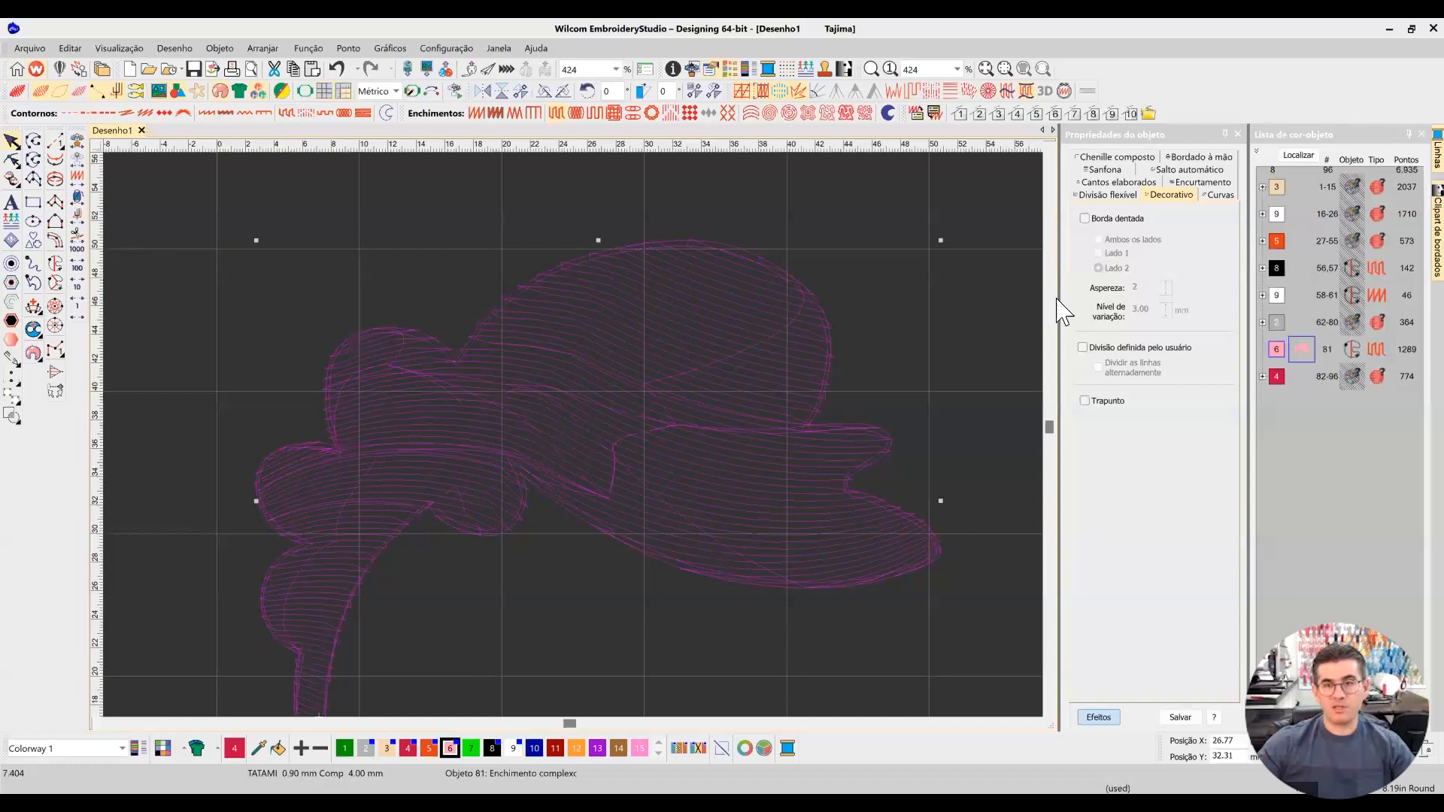
{"action": "left_click", "coordinate": [1104, 719]}
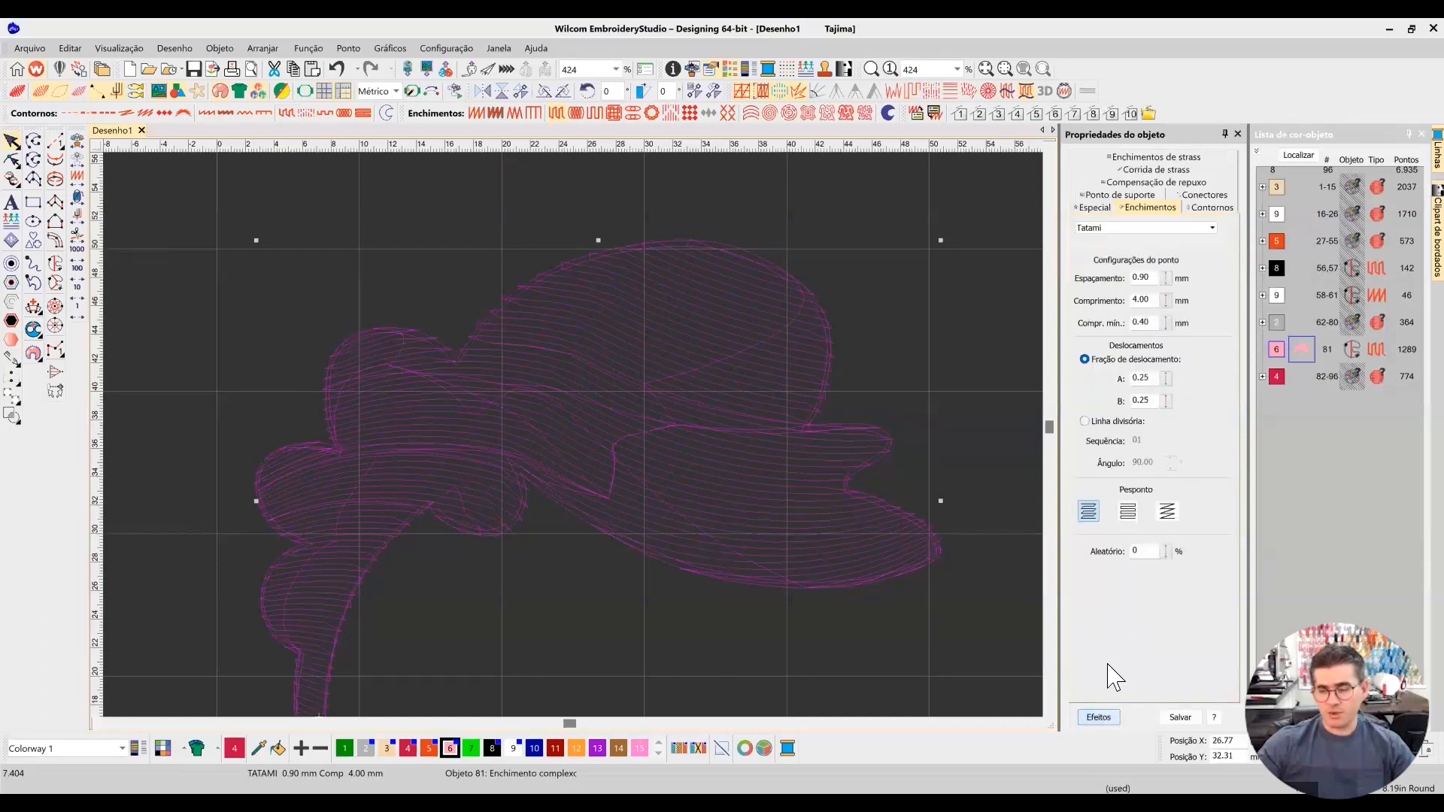
{"action": "left_click", "coordinate": [1122, 183]}
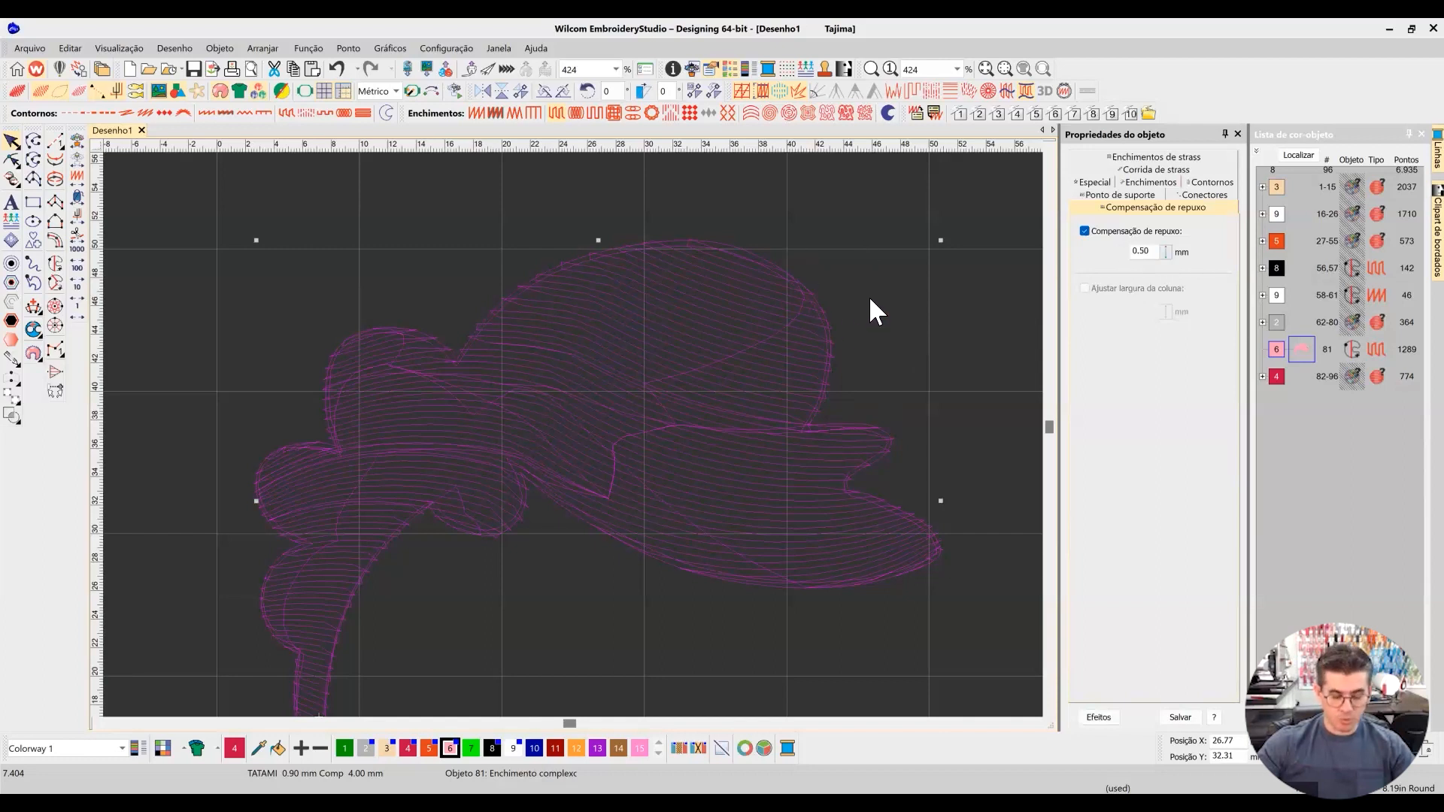
{"action": "key", "text": "shift+t"}
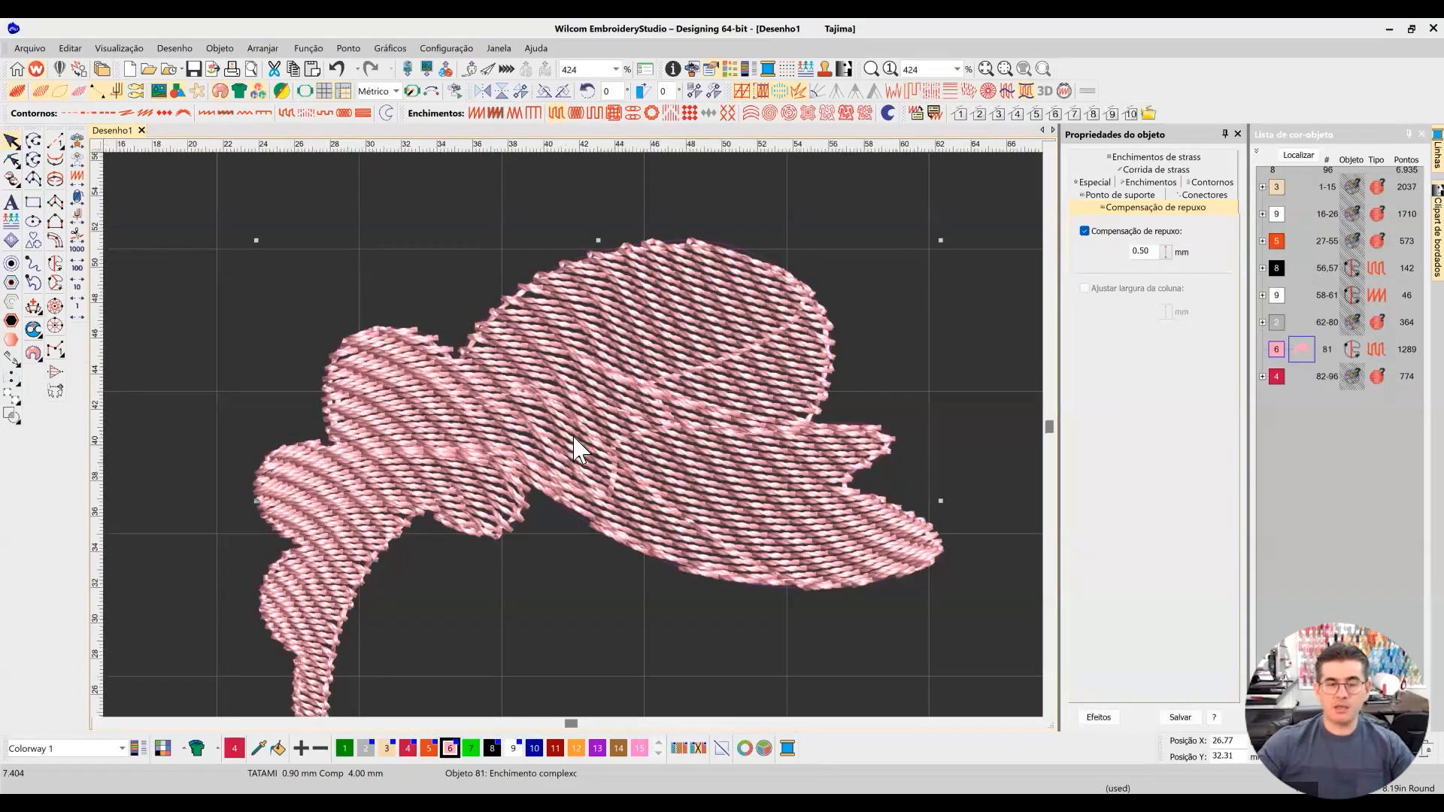
{"action": "scroll", "coordinate": [812, 387], "scroll_direction": "up", "scroll_amount": 2}
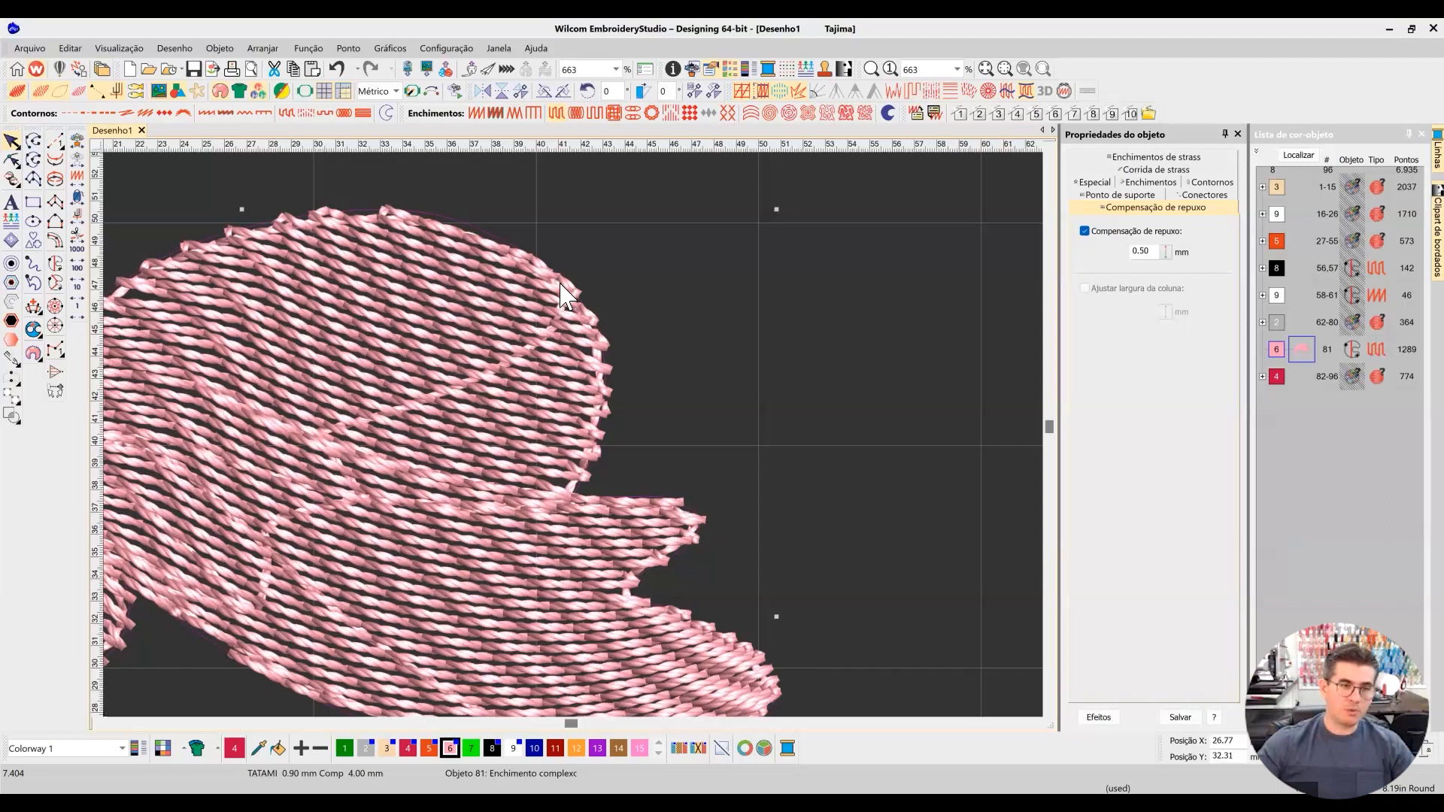
{"action": "left_click", "coordinate": [523, 323]}
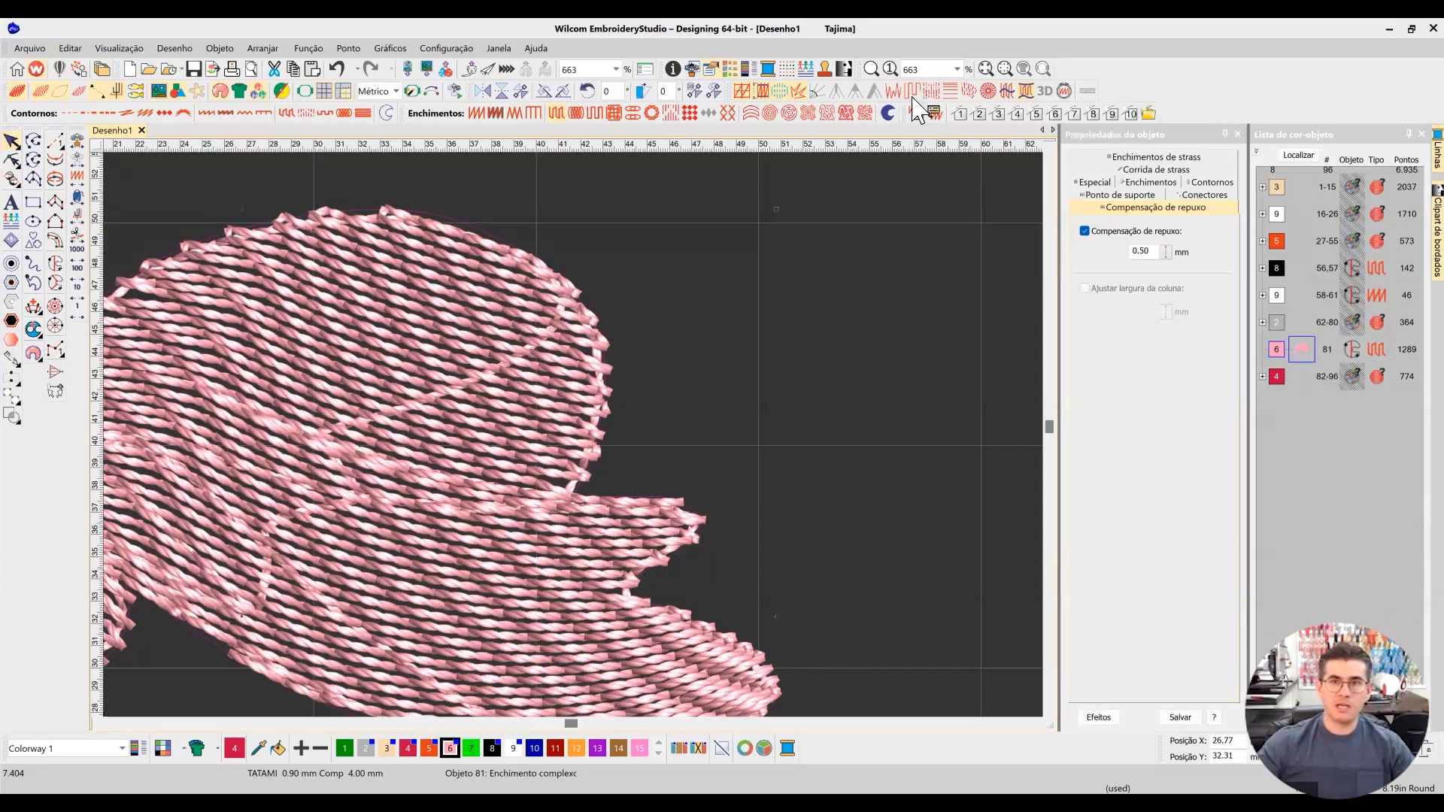
{"action": "left_click", "coordinate": [912, 92]}
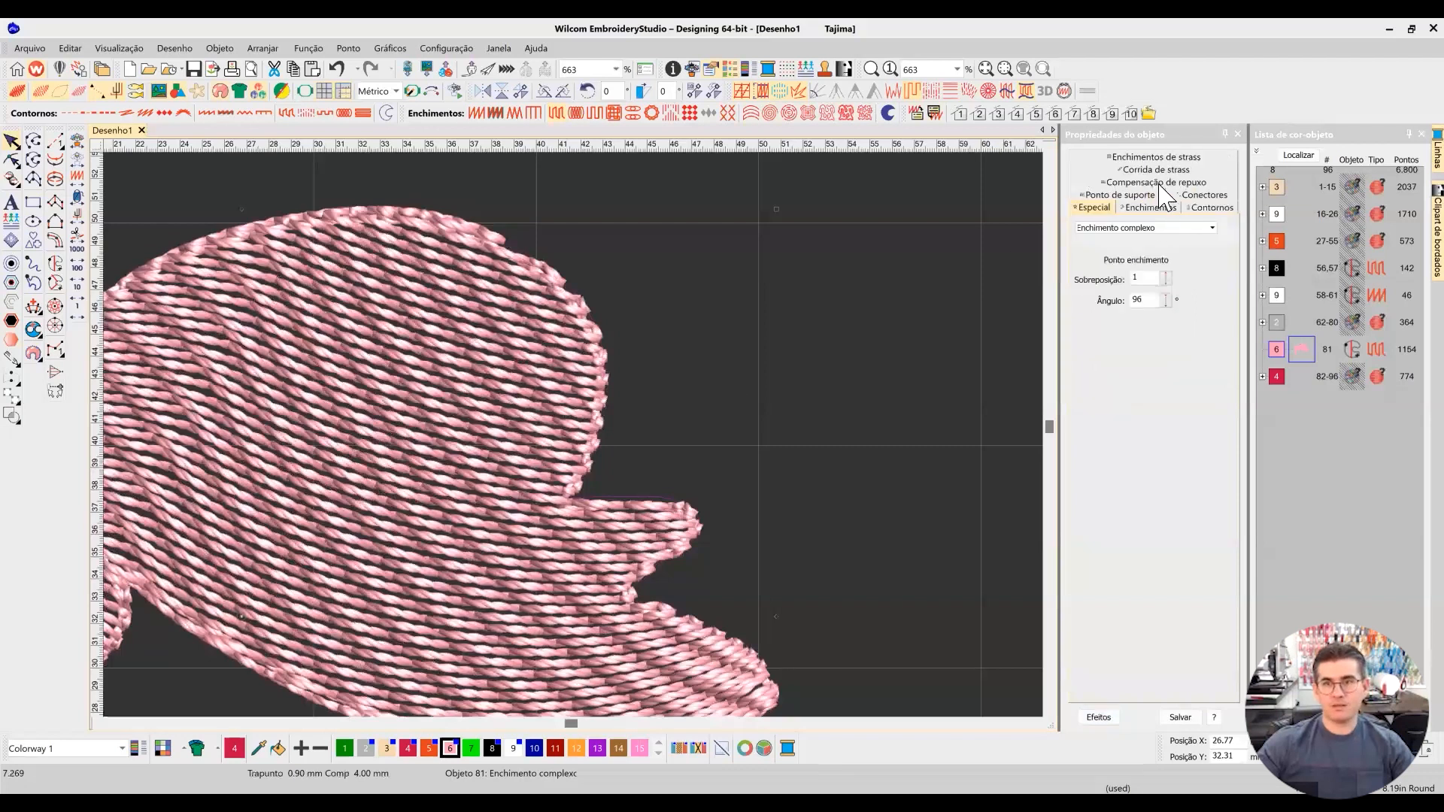
Step: Set the hair fill's pull compensation to 0.17 mm, comparing the edge with compensation off and on
{"action": "left_click", "coordinate": [1156, 183]}
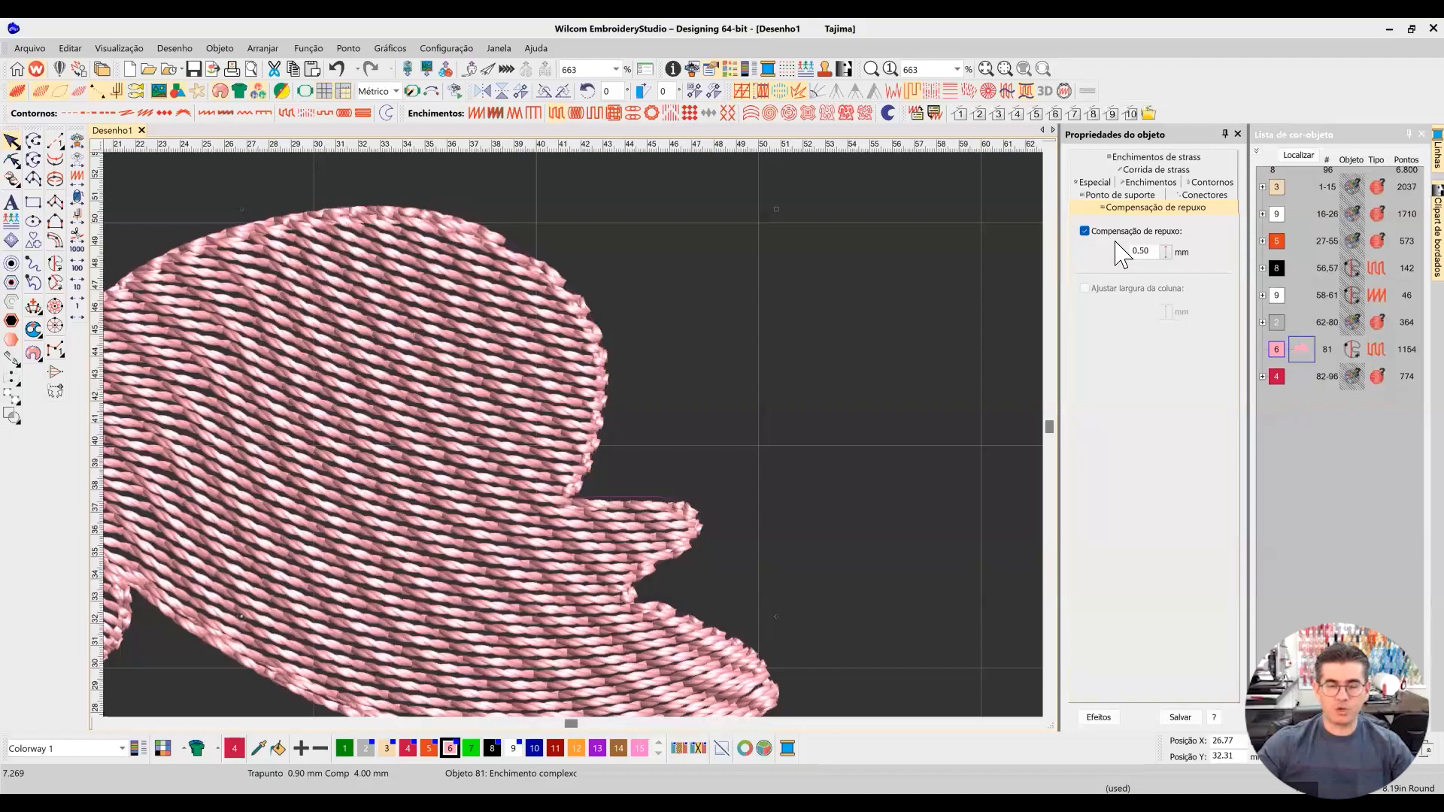
{"action": "left_click", "coordinate": [1084, 231]}
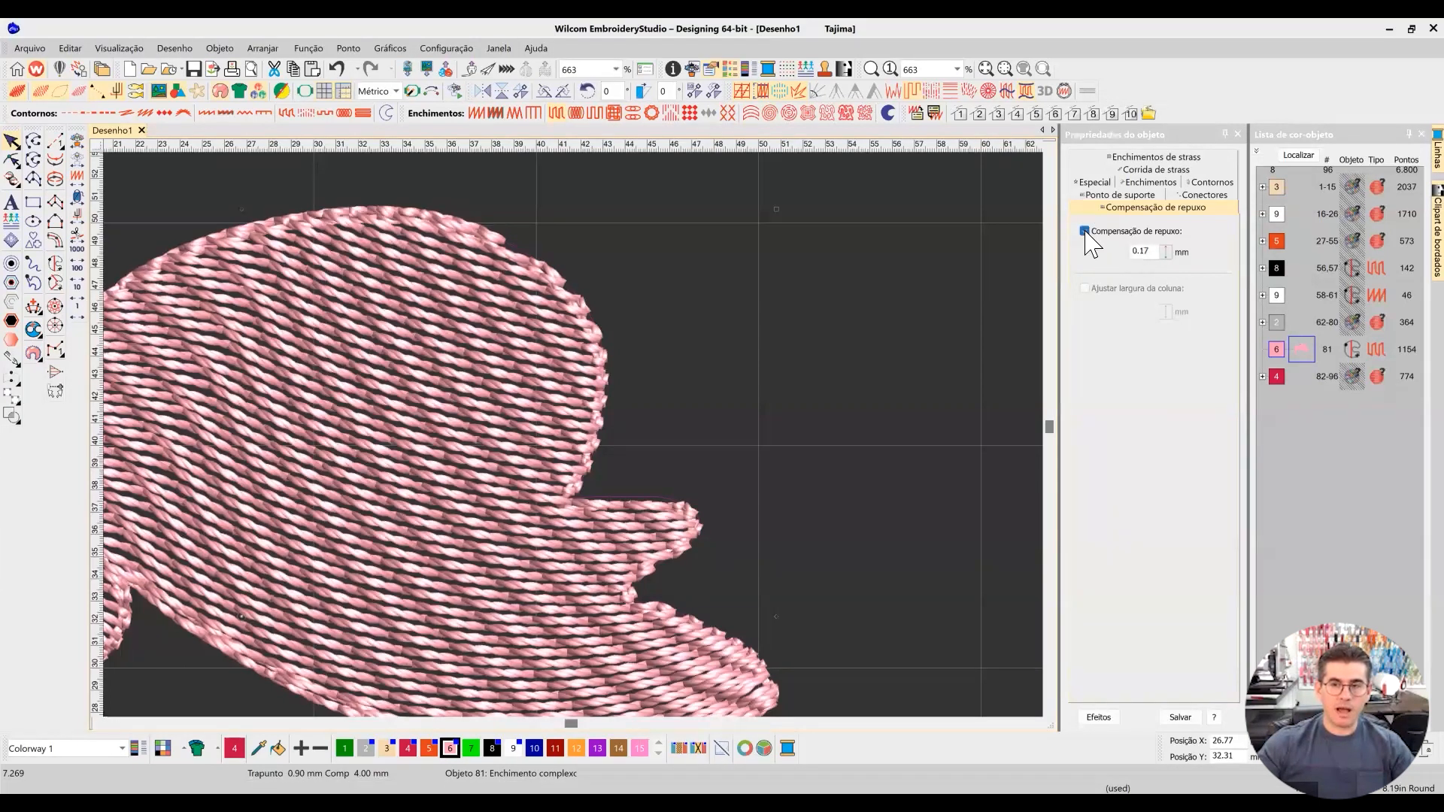
{"action": "left_click", "coordinate": [1083, 231]}
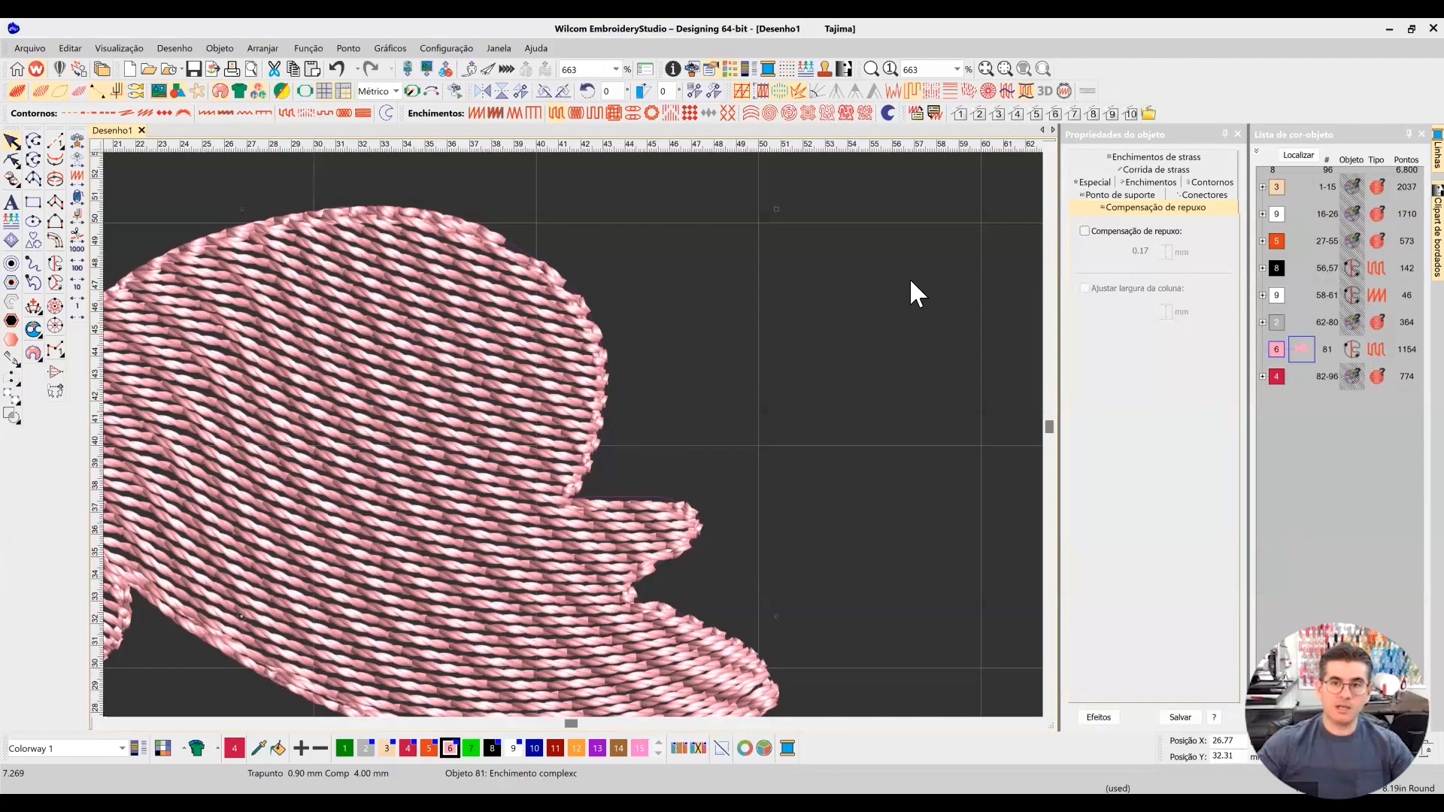
{"action": "left_click", "coordinate": [1103, 233]}
{"action": "left_click", "coordinate": [1084, 232]}
{"action": "left_click", "coordinate": [1083, 232]}
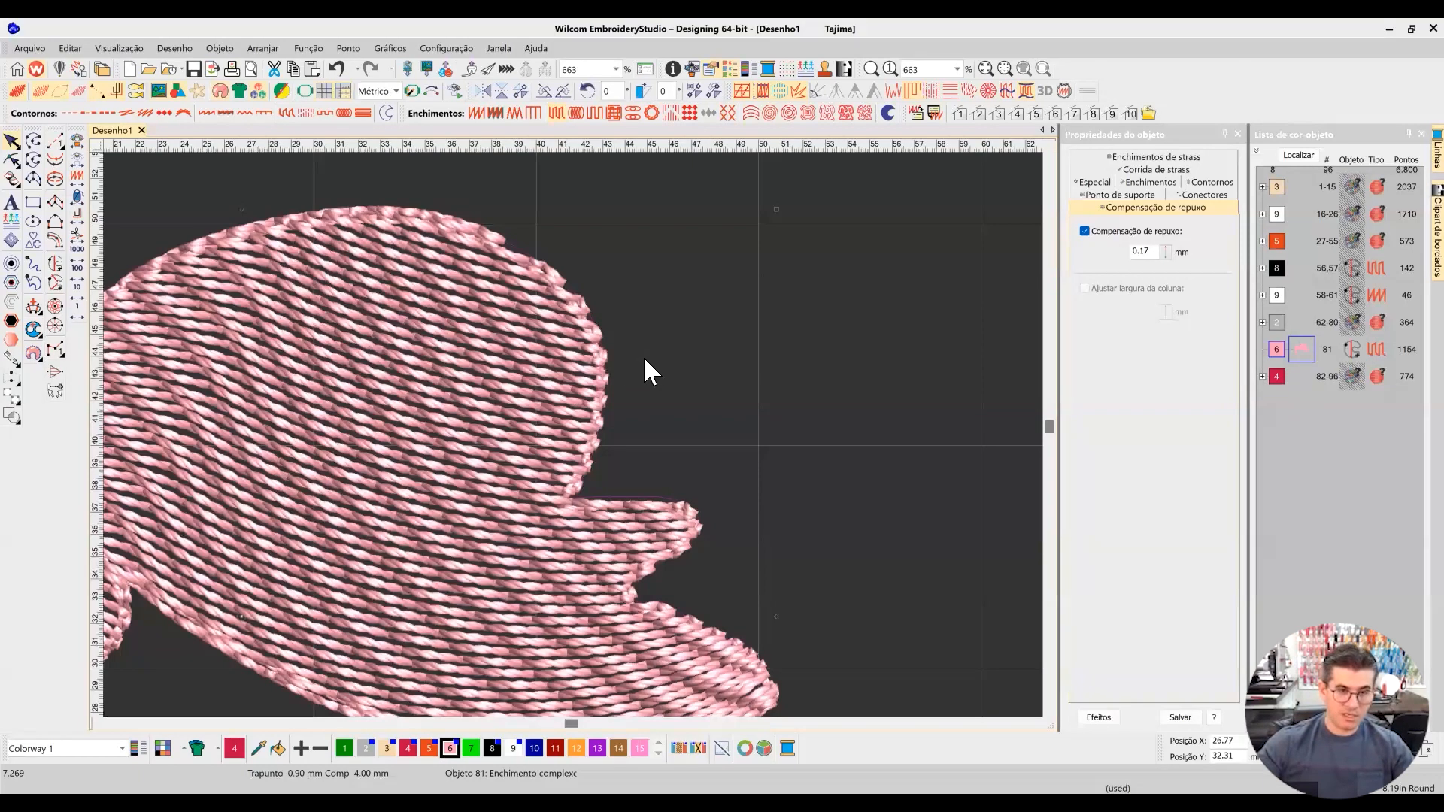
{"action": "key", "text": "t"}
{"action": "key", "text": "t"}
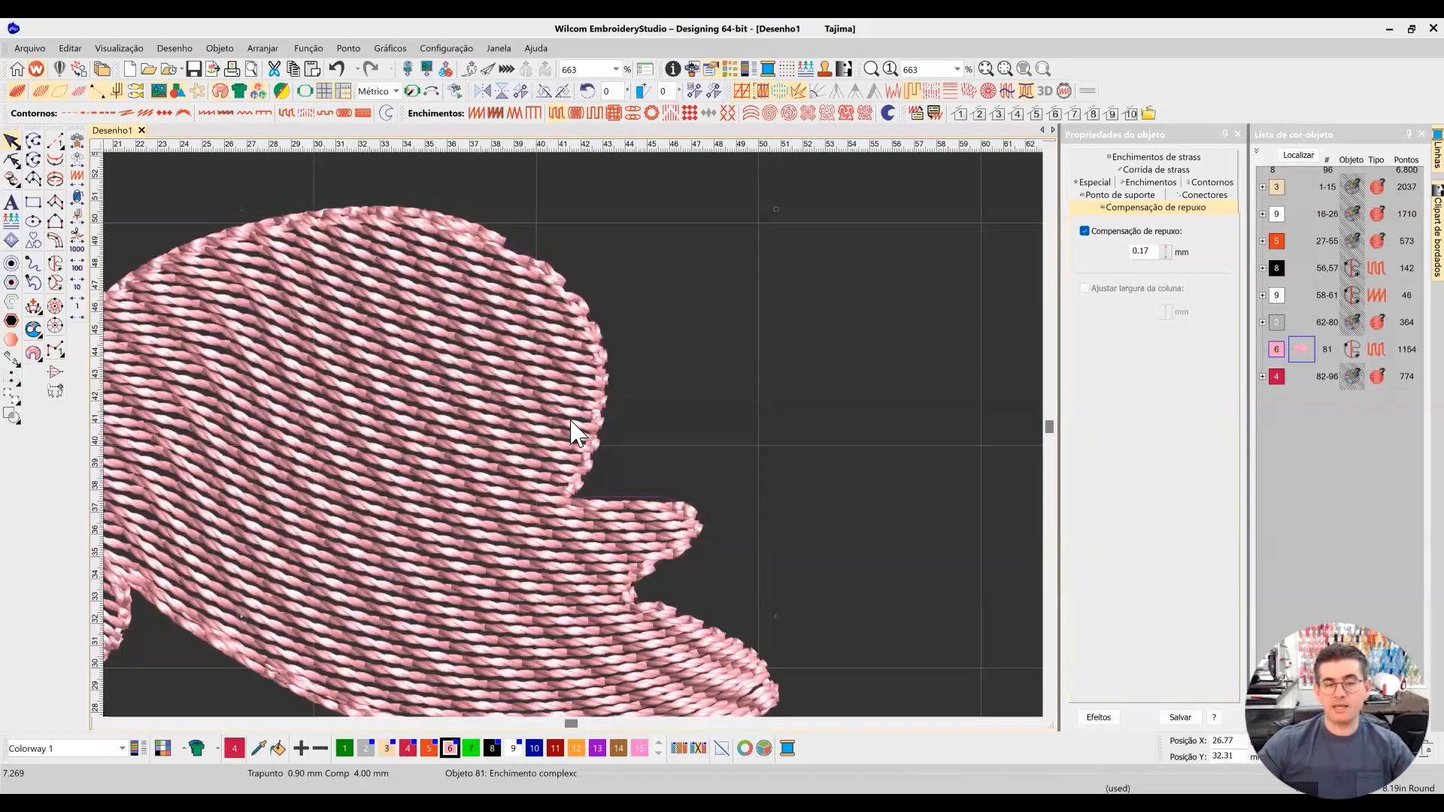
Step: Reshape the light pink hair fill, moving the nodes along the large curl's right edge slightly beyond the crimson outline
{"action": "scroll", "coordinate": [605, 442], "scroll_direction": "down", "scroll_amount": 1}
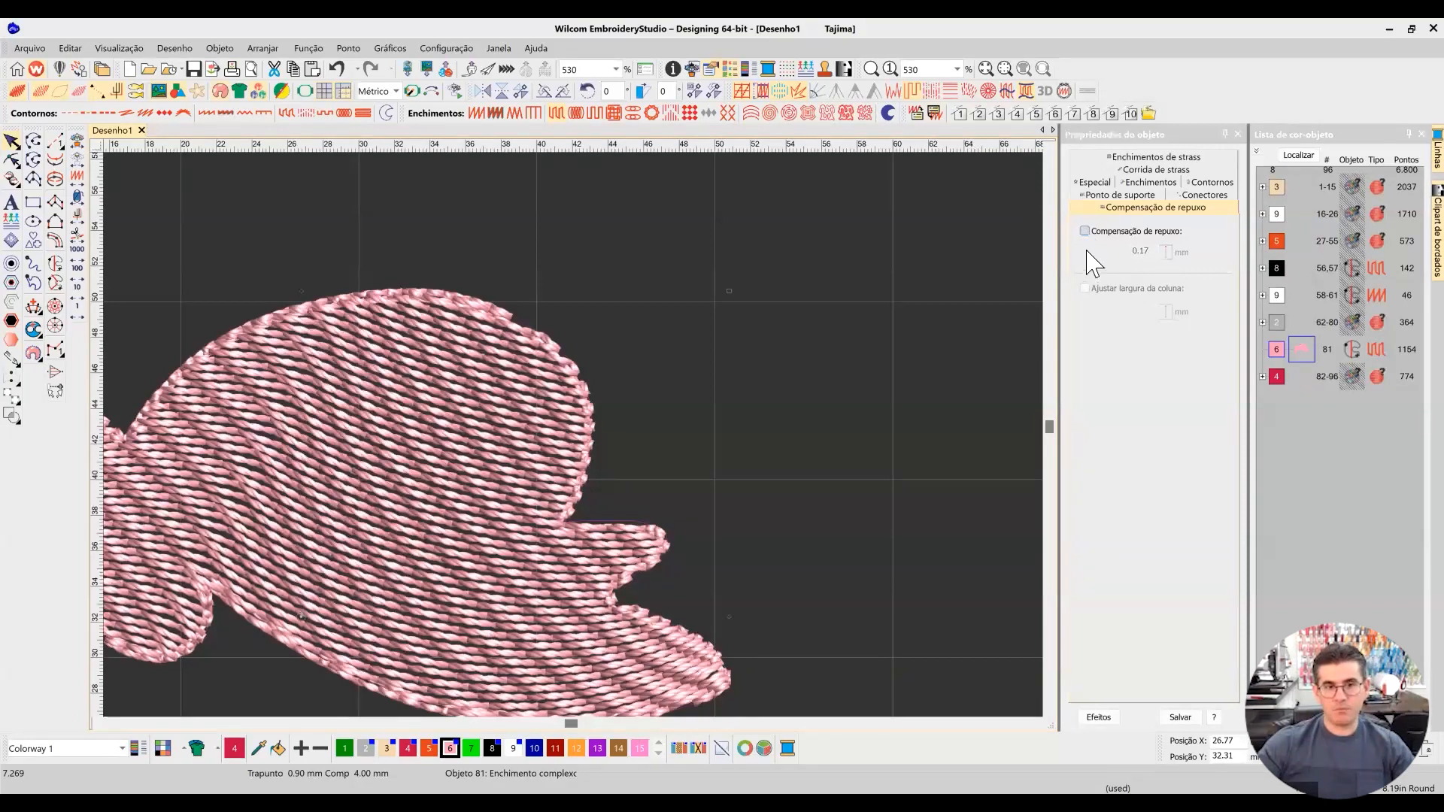
{"action": "left_click", "coordinate": [746, 357]}
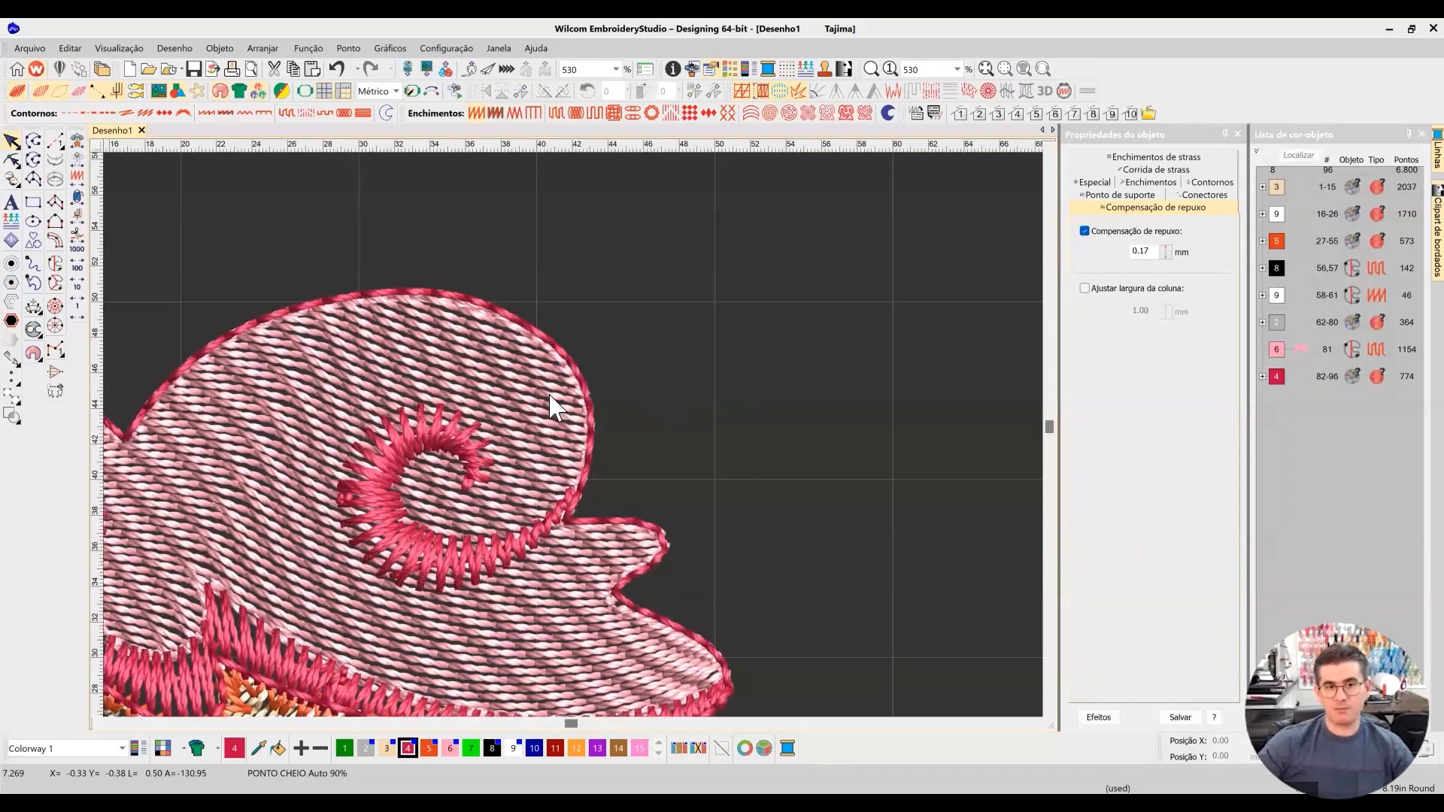
{"action": "left_click", "coordinate": [485, 402]}
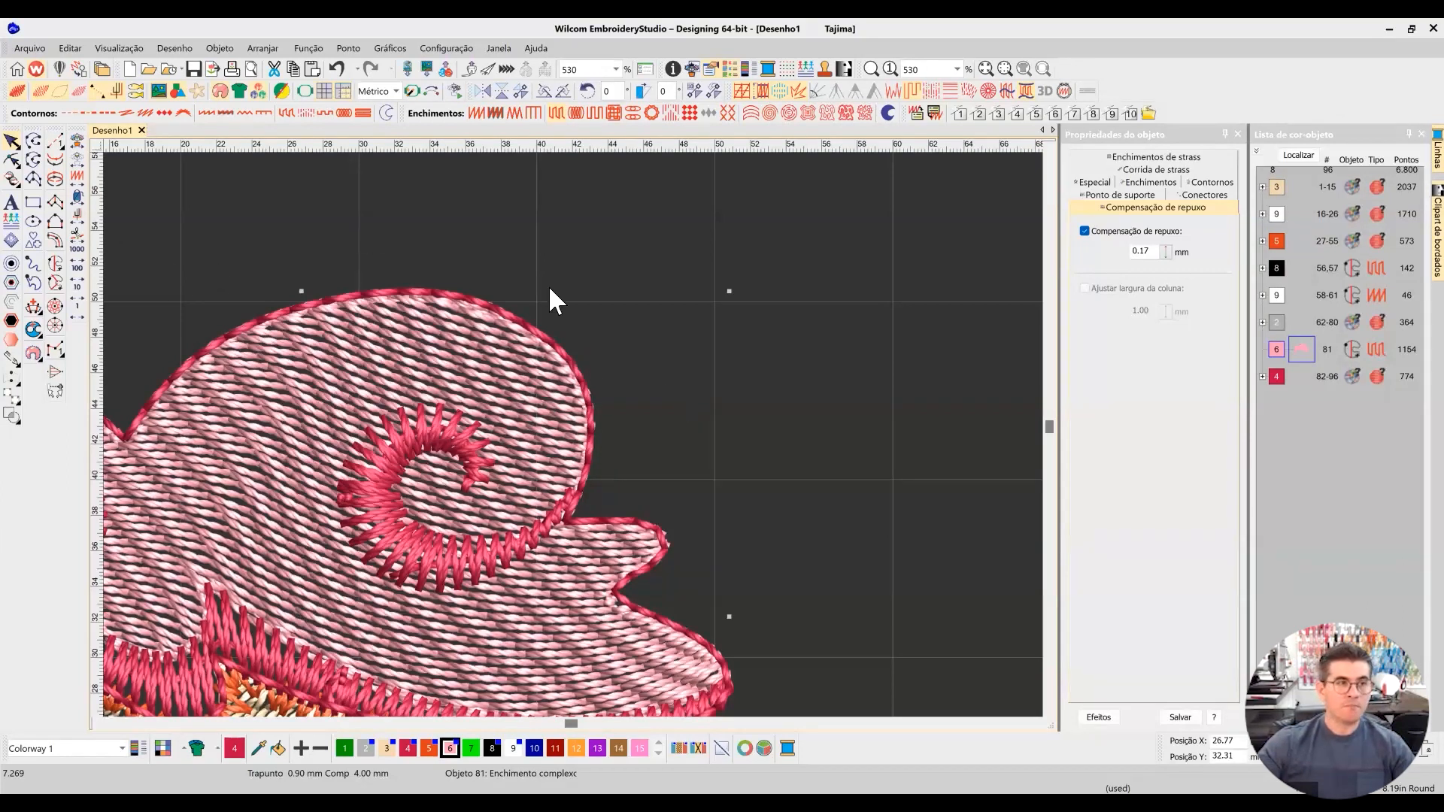
{"action": "scroll", "coordinate": [552, 301], "scroll_direction": "up", "scroll_amount": 2}
{"action": "left_click", "coordinate": [1050, 712]}
{"action": "left_click", "coordinate": [1049, 713]}
{"action": "left_click", "coordinate": [1049, 712]}
{"action": "left_click", "coordinate": [12, 160]}
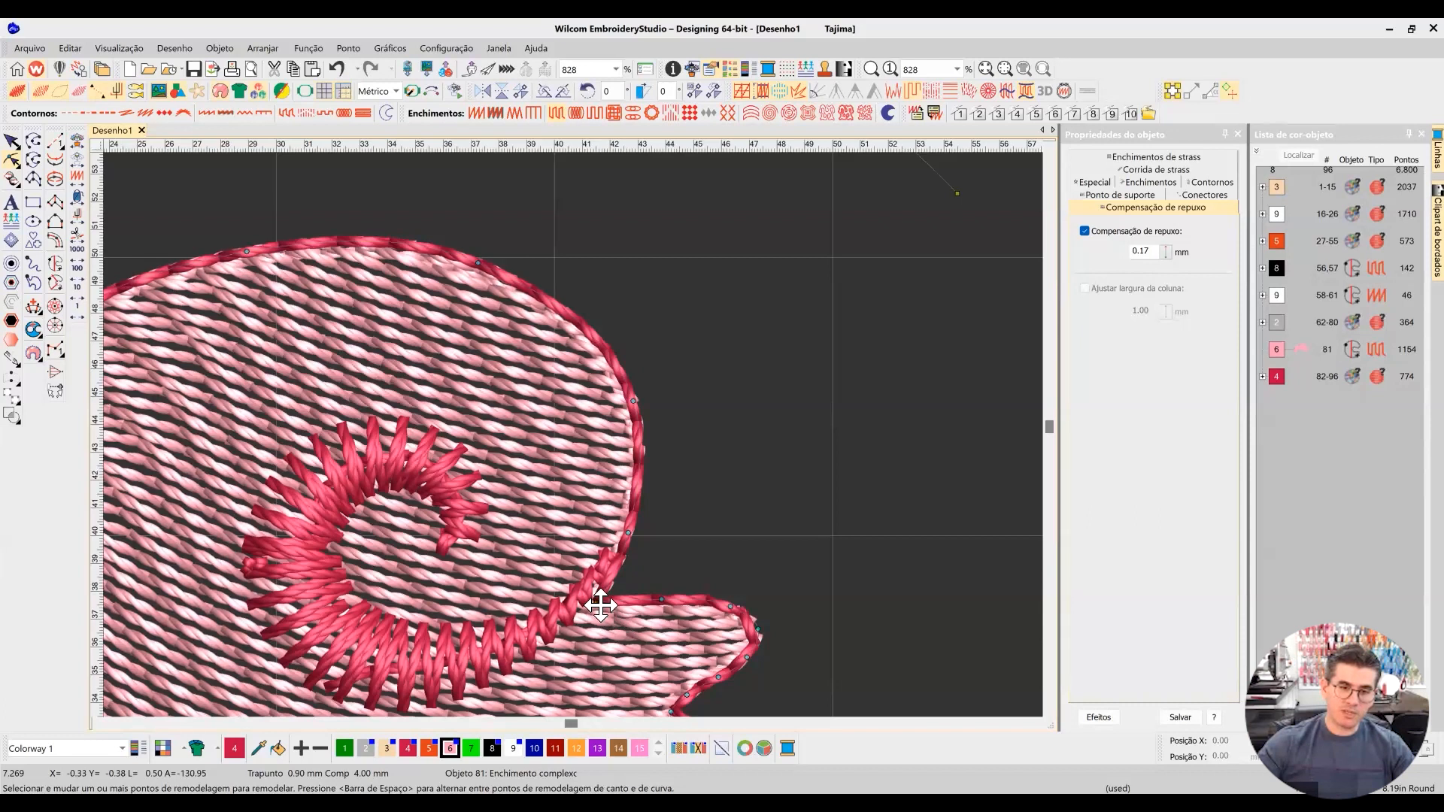
{"action": "left_click_drag", "start_coordinate": [606, 602], "coordinate": [638, 531]}
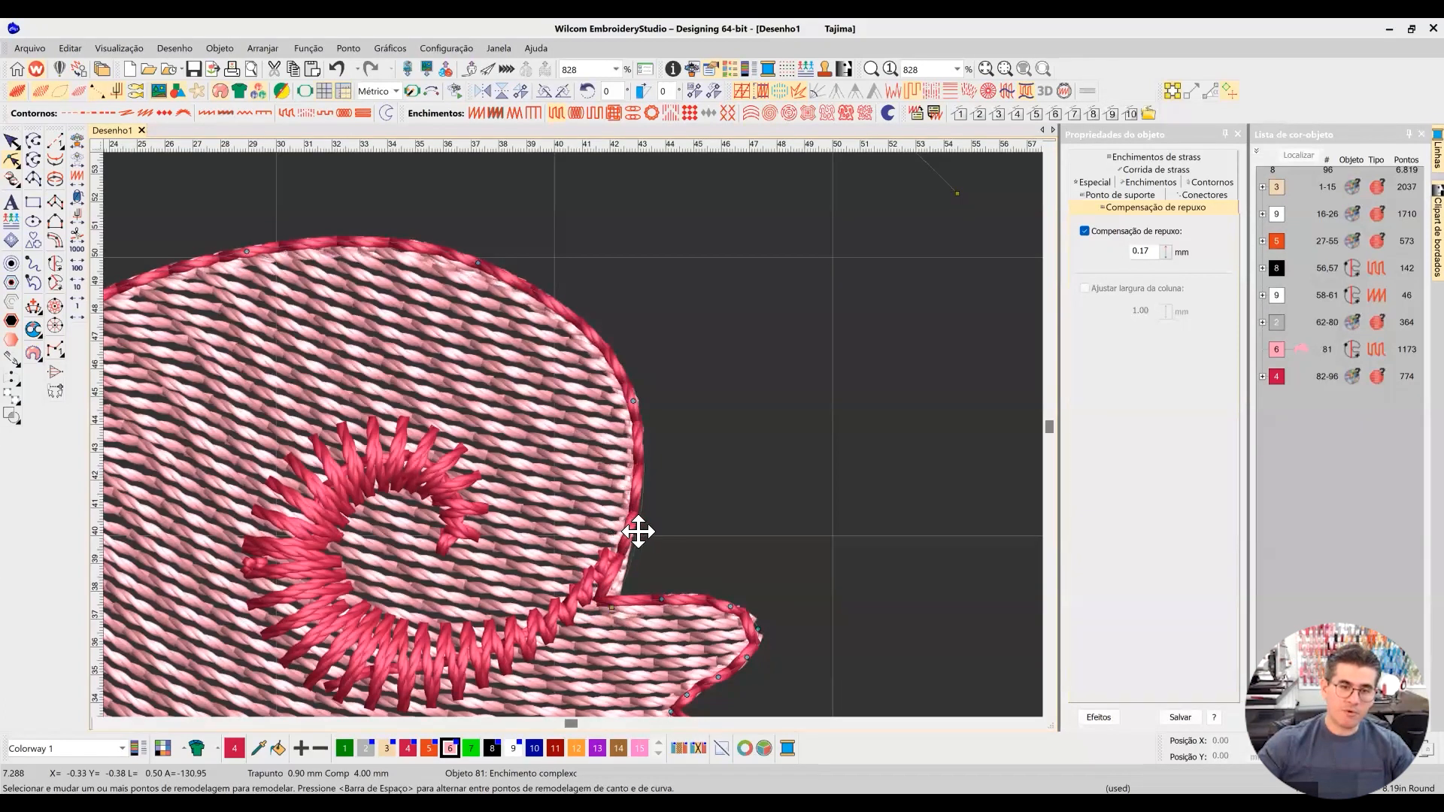
{"action": "mouse_move", "coordinate": [642, 400]}
{"action": "left_mouse_down"}
{"action": "mouse_move", "coordinate": [638, 417]}
{"action": "mouse_move", "coordinate": [640, 401]}
{"action": "left_mouse_up"}
{"action": "left_click_drag", "start_coordinate": [637, 530], "coordinate": [641, 529]}
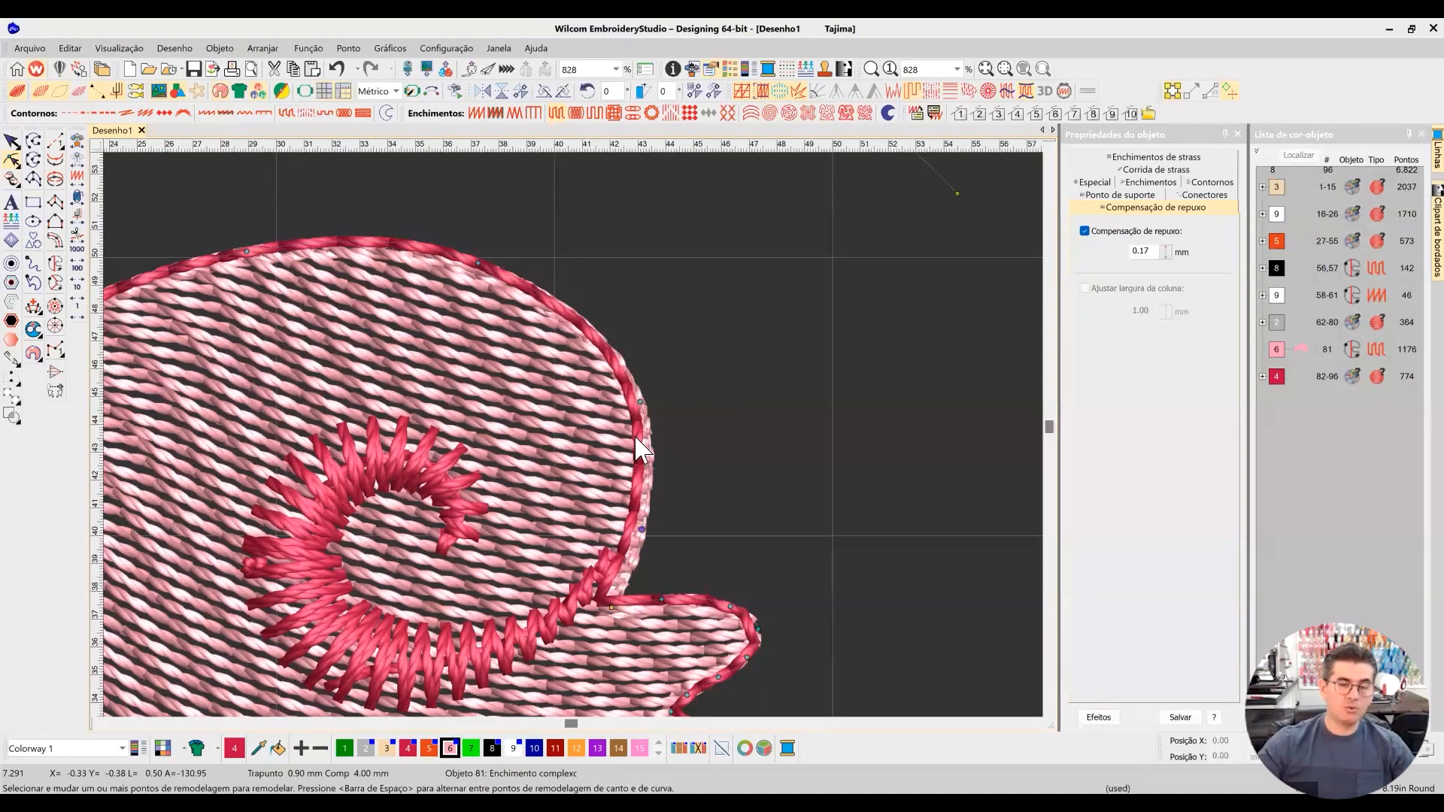
Step: Move the notch node and the two nodes on the large curl's upper-left edge outward past the crimson outline
{"action": "left_click", "coordinate": [99, 723]}
{"action": "left_click", "coordinate": [98, 722]}
{"action": "left_click", "coordinate": [99, 722]}
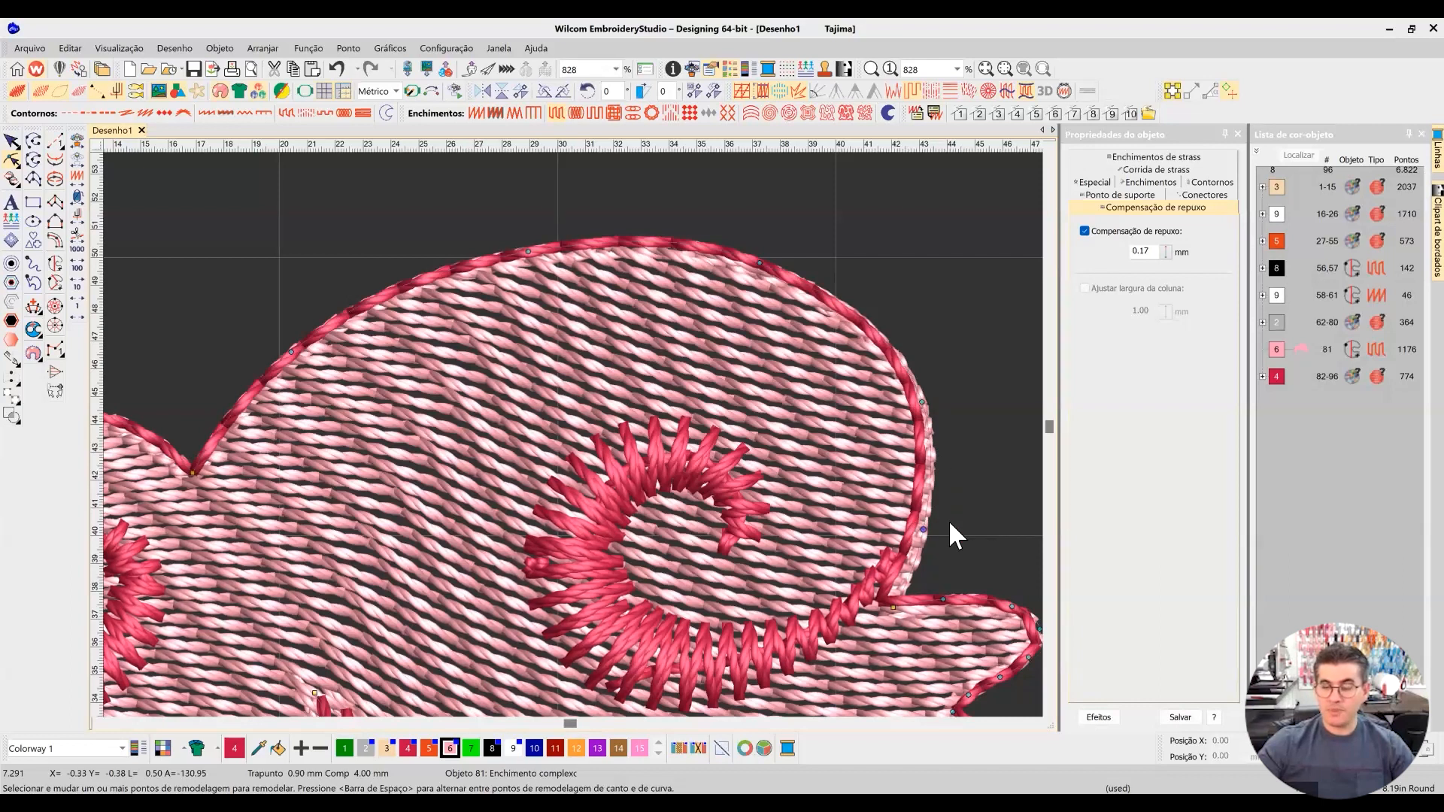
{"action": "left_click_drag", "start_coordinate": [194, 473], "coordinate": [186, 467]}
{"action": "left_click_drag", "start_coordinate": [288, 354], "coordinate": [276, 355]}
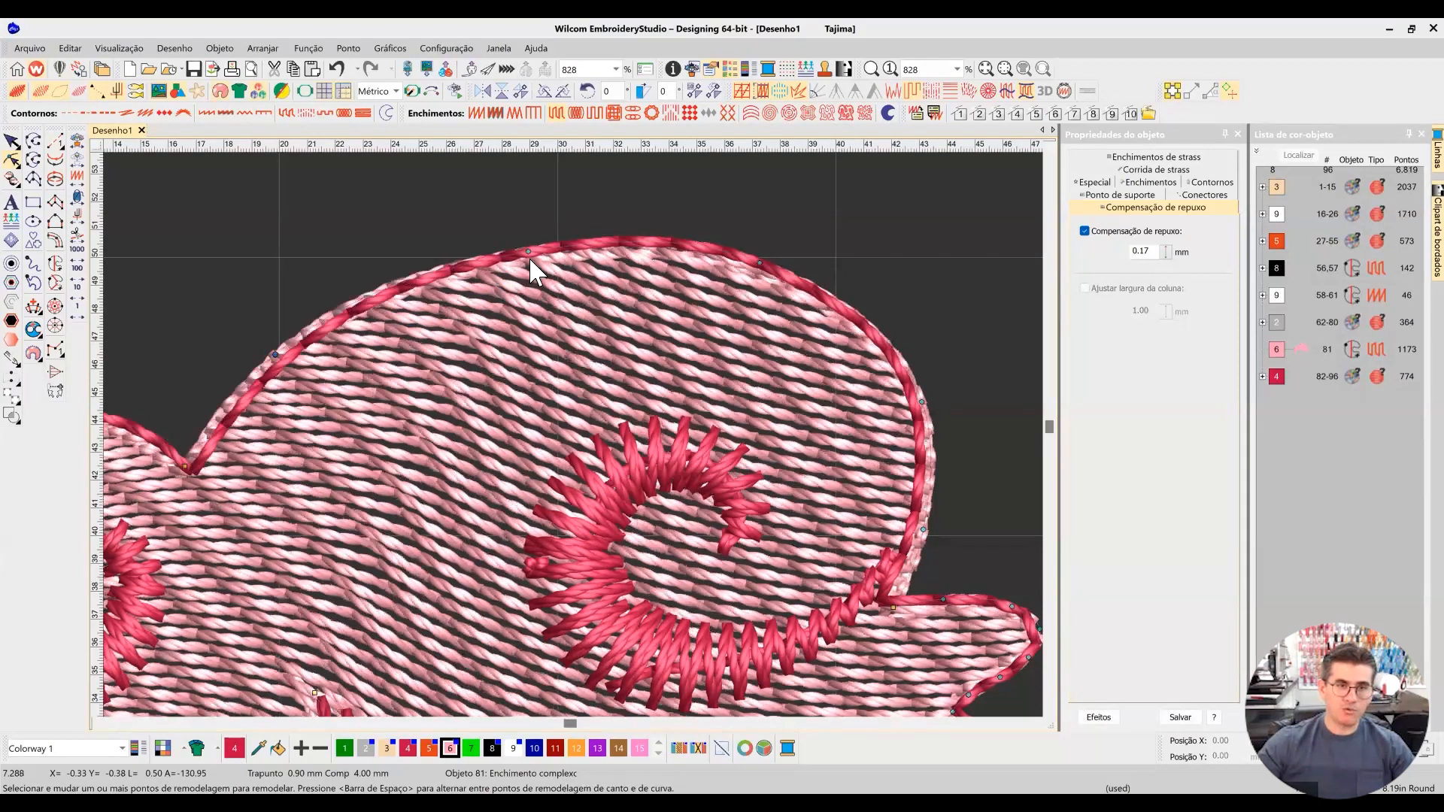
{"action": "left_click_drag", "start_coordinate": [530, 253], "coordinate": [508, 248]}
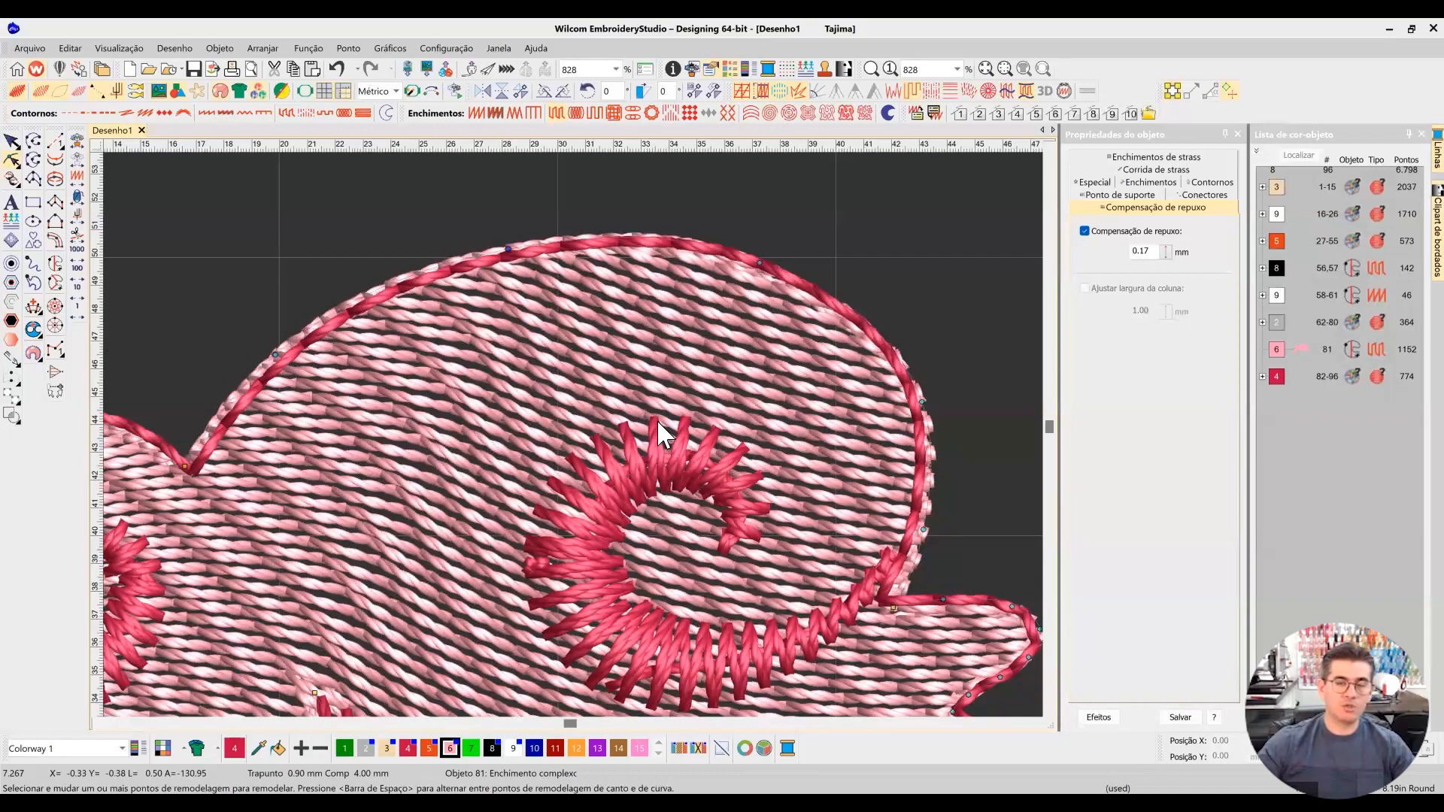
Step: Turn off pull compensation for the light pink hair fill
{"action": "left_click", "coordinate": [1085, 231]}
{"action": "left_click", "coordinate": [1086, 231]}
{"action": "left_click", "coordinate": [1087, 232]}
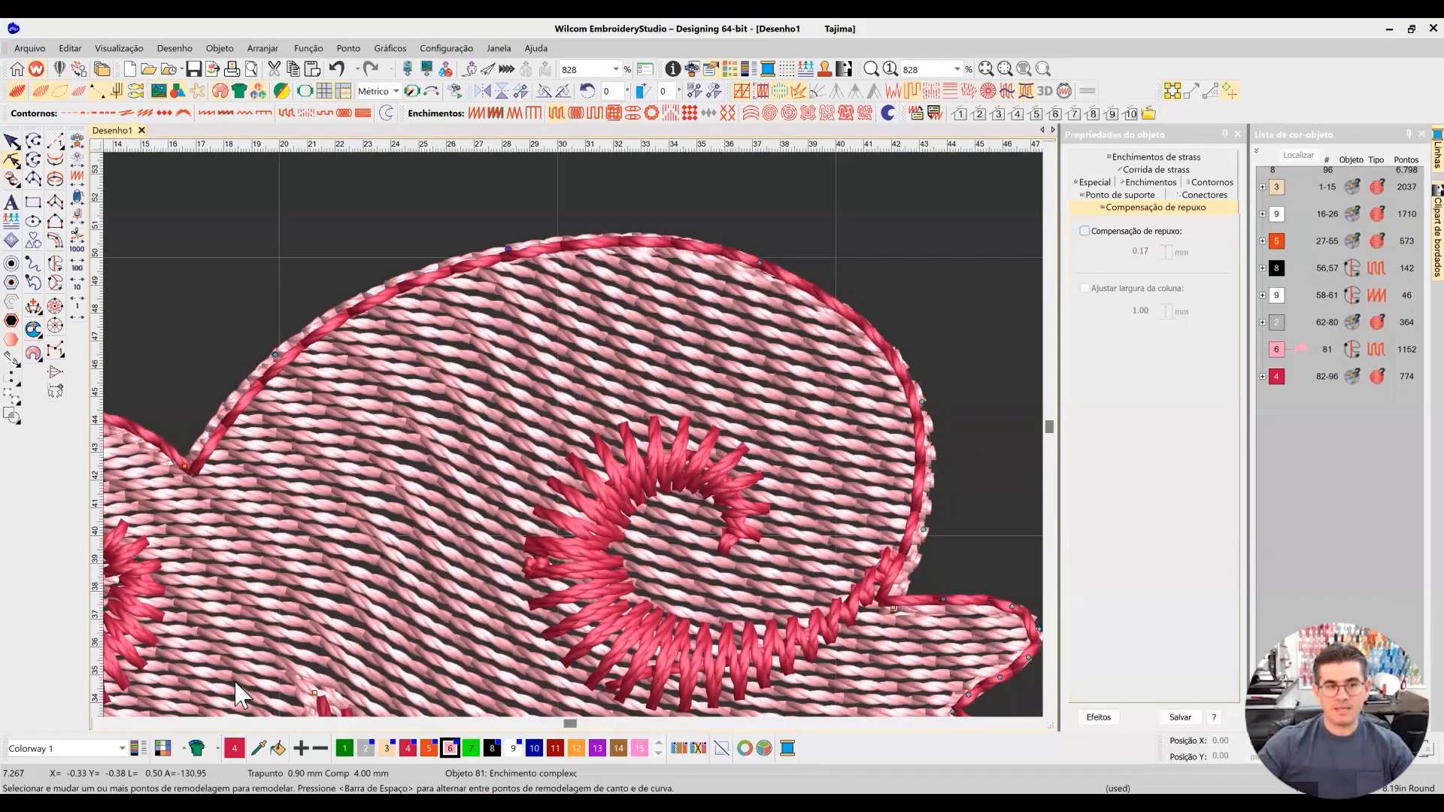
Step: Extend the smaller left curl's fill past its outline by moving its left-edge, top and notch nodes outward
{"action": "left_click", "coordinate": [100, 726]}
{"action": "left_click", "coordinate": [99, 725]}
{"action": "left_click", "coordinate": [99, 726]}
{"action": "left_click", "coordinate": [99, 725]}
{"action": "left_click", "coordinate": [100, 726]}
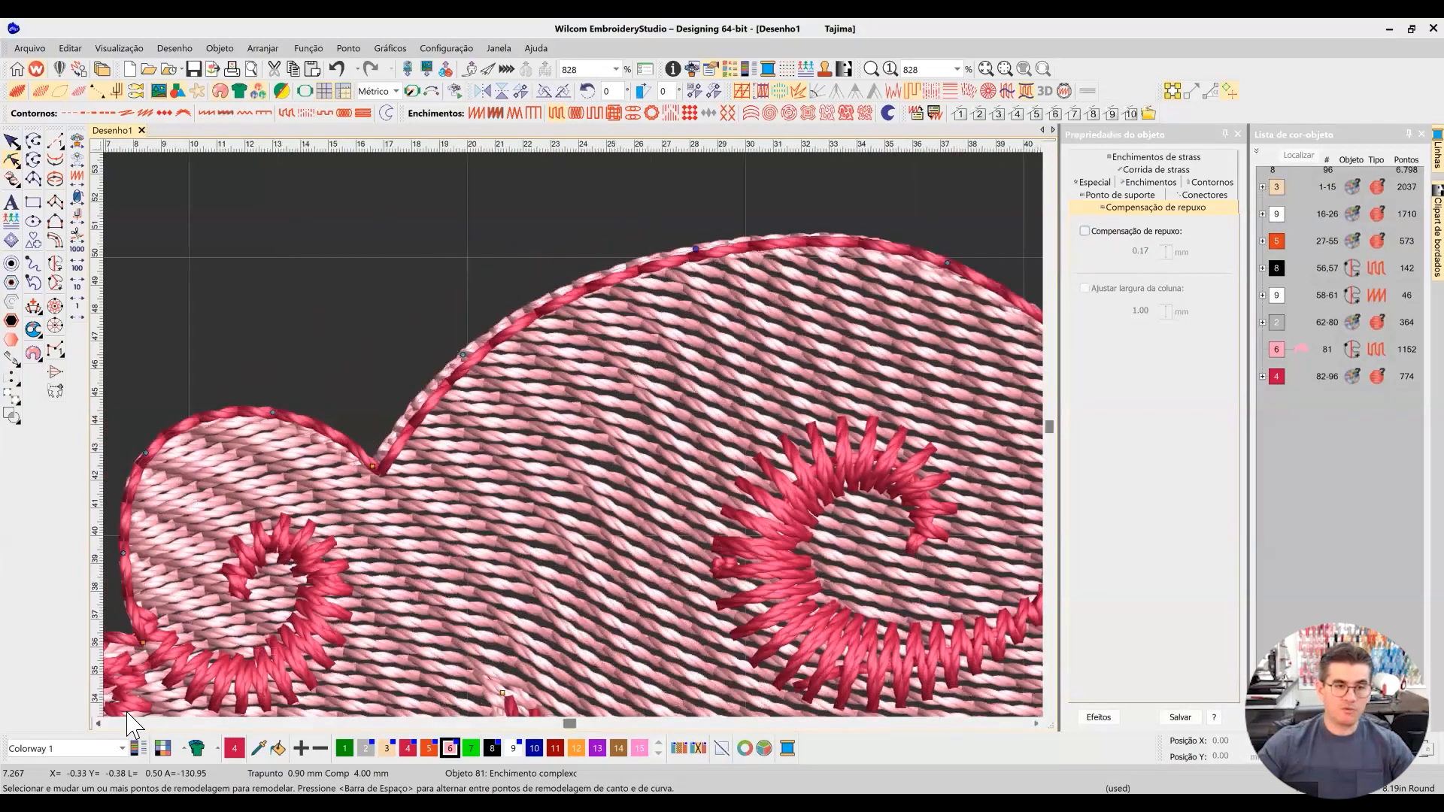
{"action": "left_click_drag", "start_coordinate": [426, 643], "coordinate": [412, 635]}
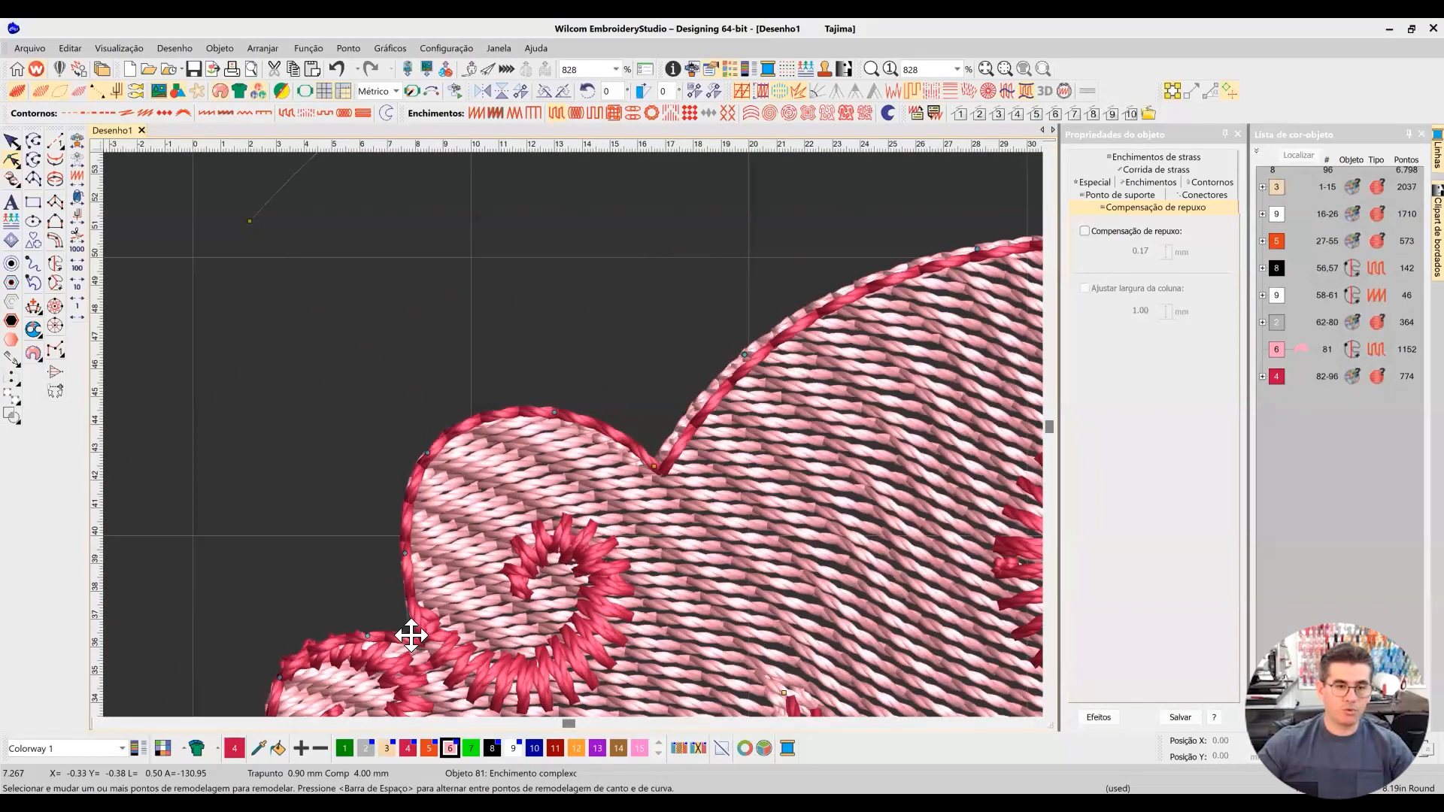
{"action": "left_click", "coordinate": [394, 551]}
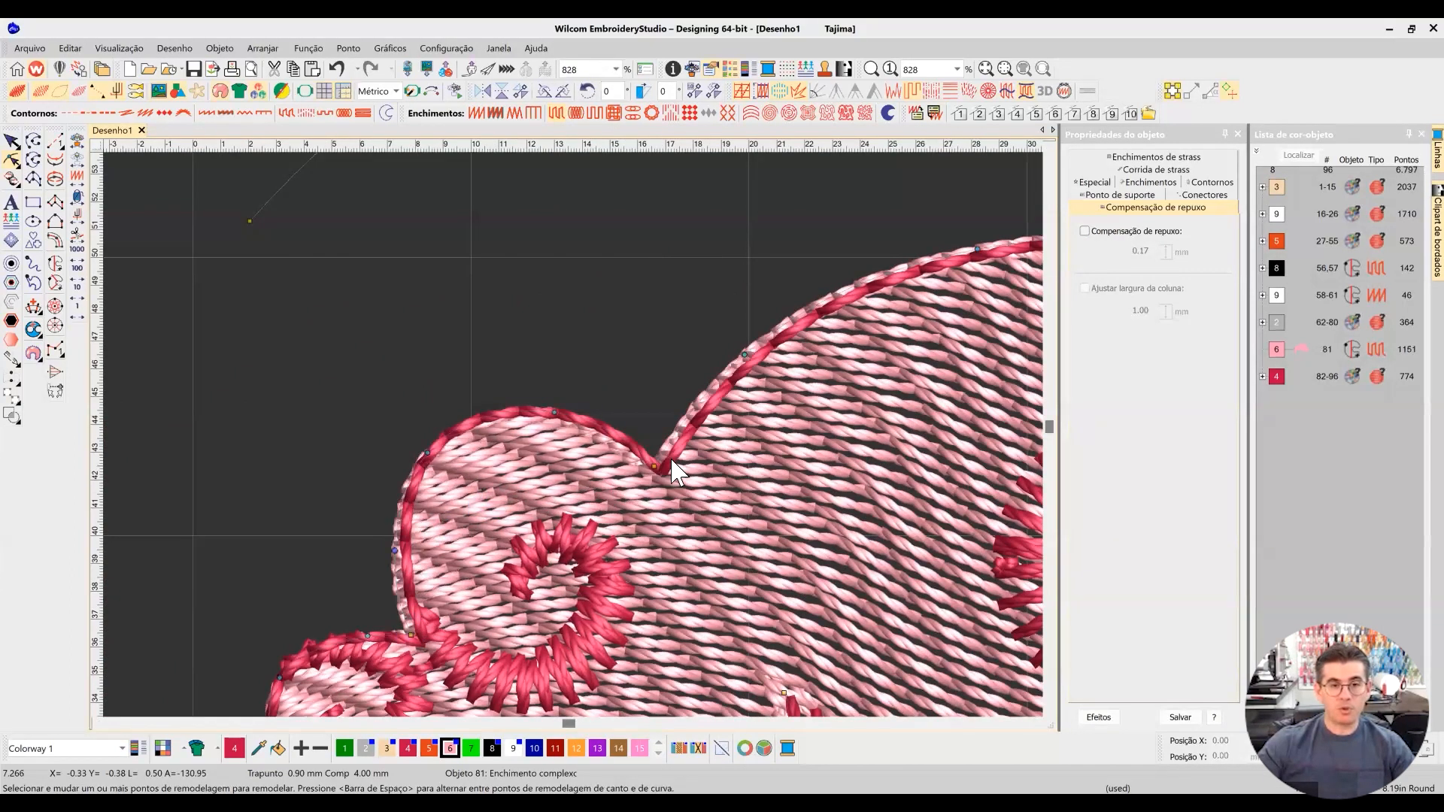
{"action": "left_click_drag", "start_coordinate": [654, 467], "coordinate": [659, 456]}
{"action": "left_click_drag", "start_coordinate": [554, 410], "coordinate": [577, 409]}
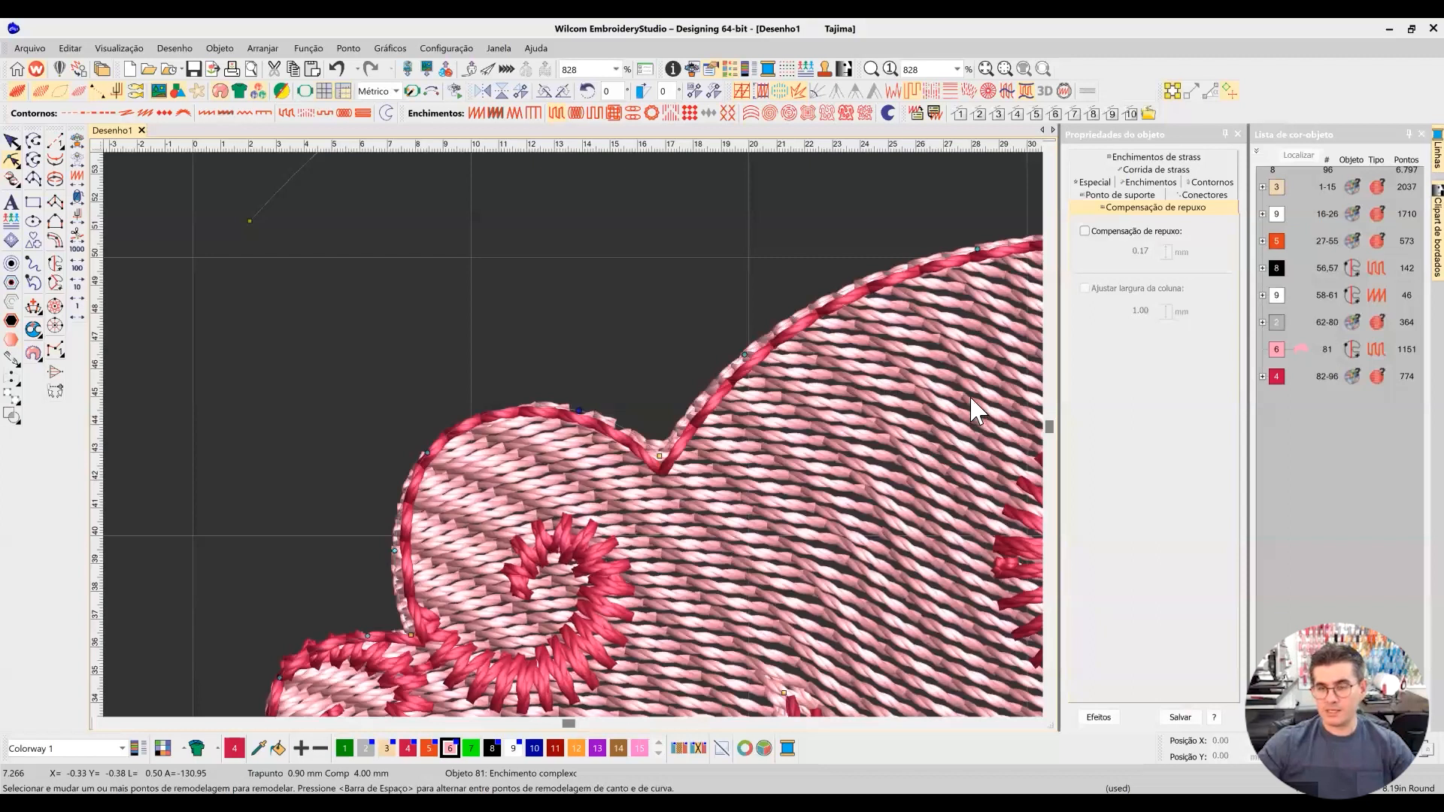
Step: Reopen the hair fill for reshaping, nudge the smaller curl's left-edge node, and review the whole hair outline
{"action": "left_click", "coordinate": [34, 160]}
{"action": "key", "text": "Escape"}
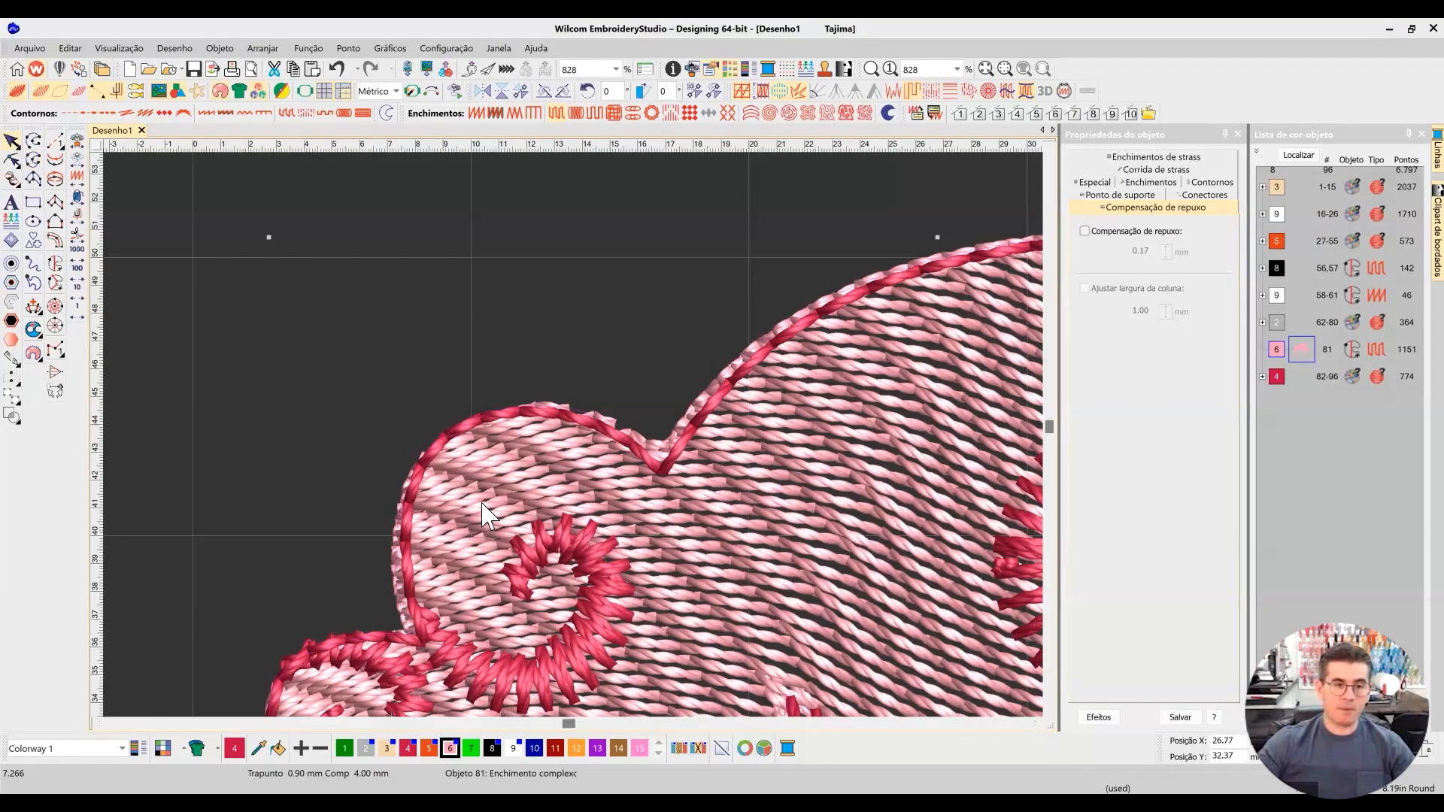
{"action": "left_click", "coordinate": [12, 160]}
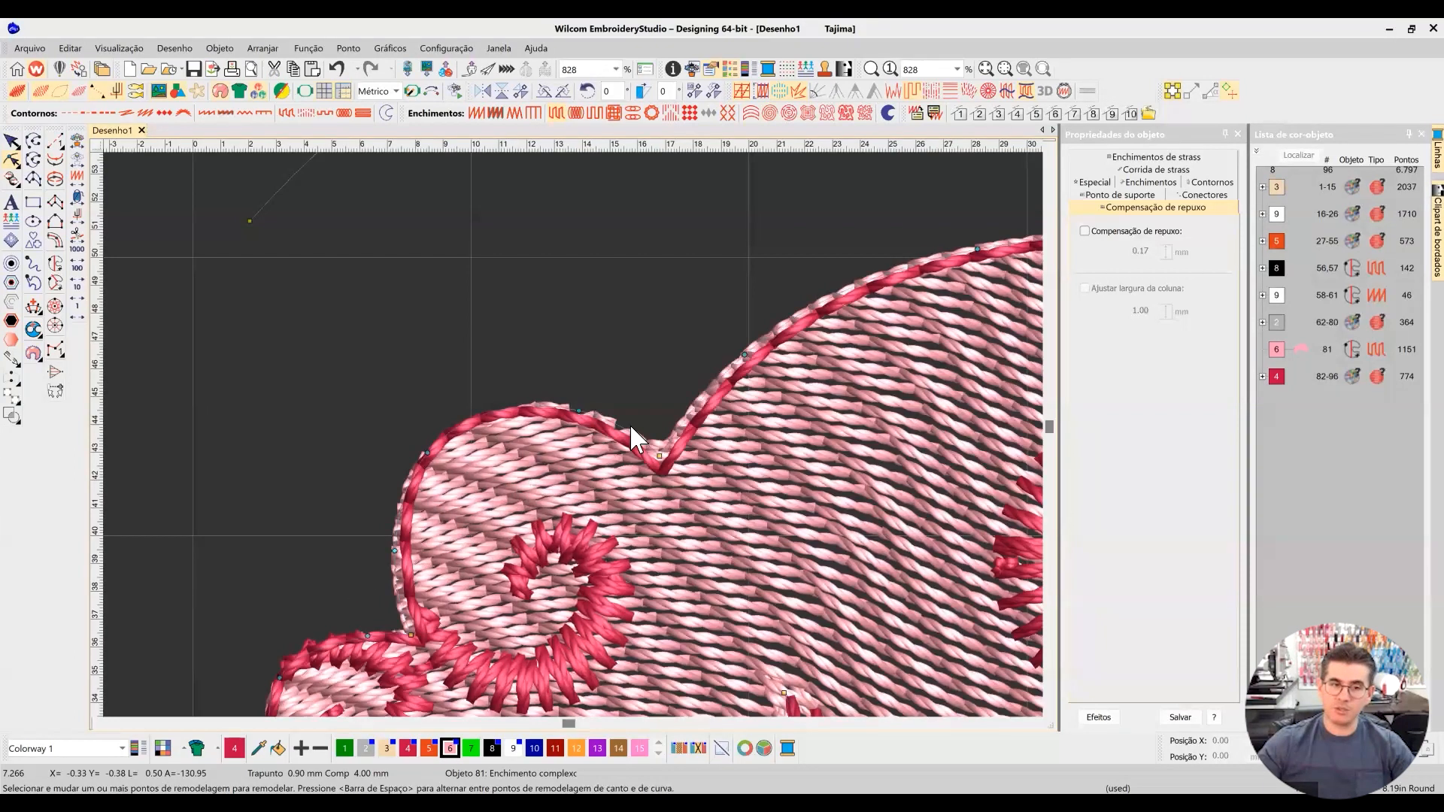
{"action": "left_click_drag", "start_coordinate": [397, 551], "coordinate": [394, 550]}
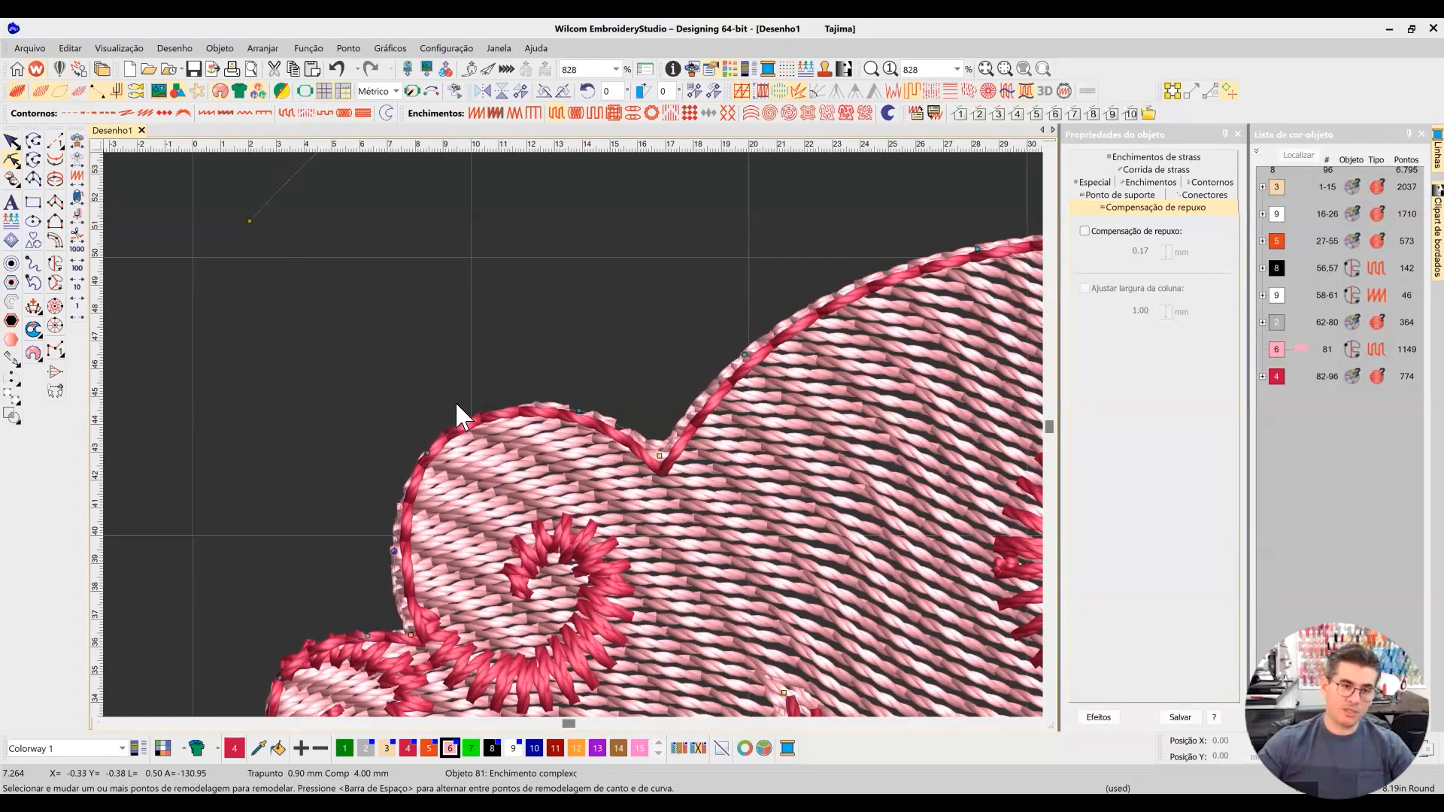
{"action": "scroll", "coordinate": [644, 429], "scroll_direction": "down", "scroll_amount": 2}
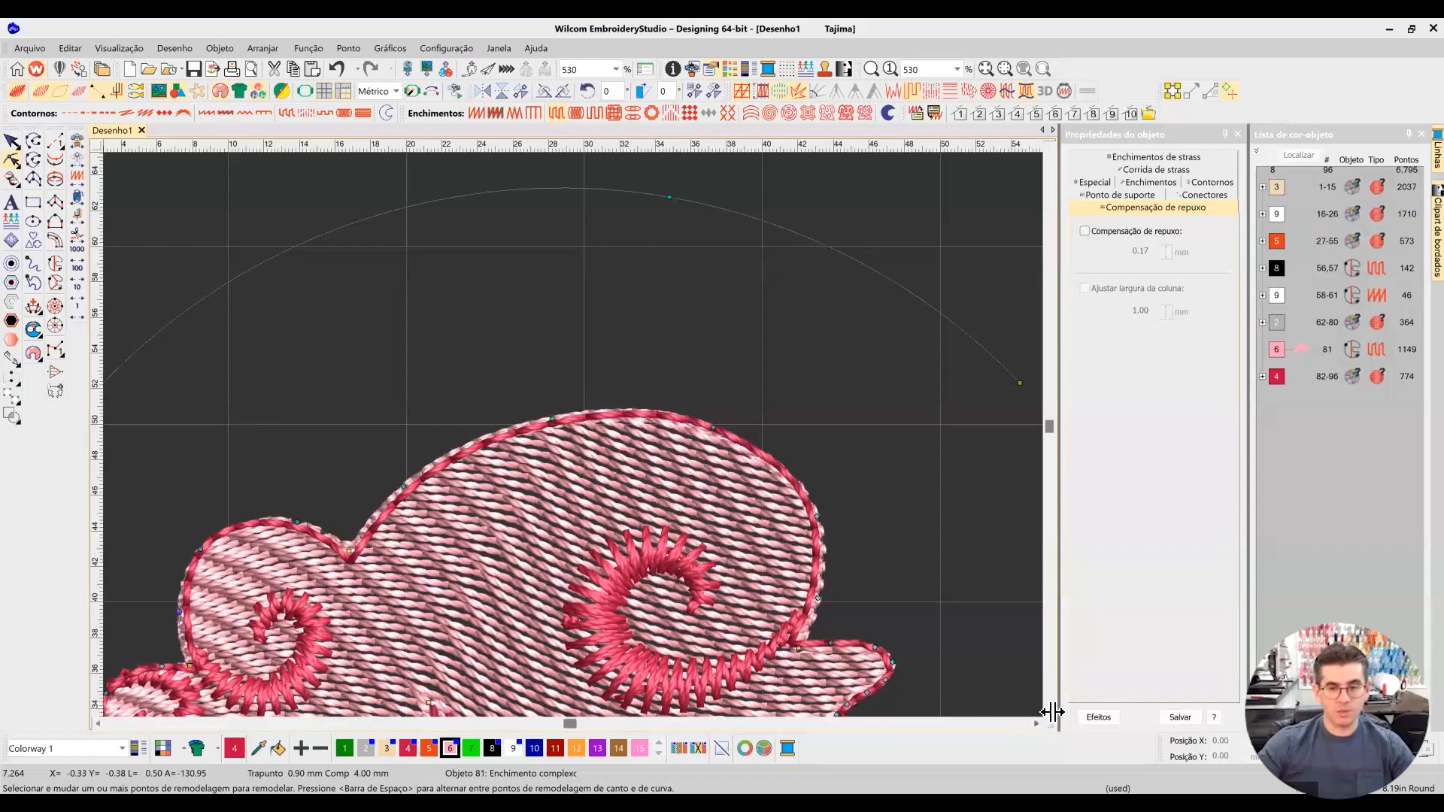
{"action": "scroll", "coordinate": [1055, 726], "scroll_direction": "down", "scroll_amount": 5}
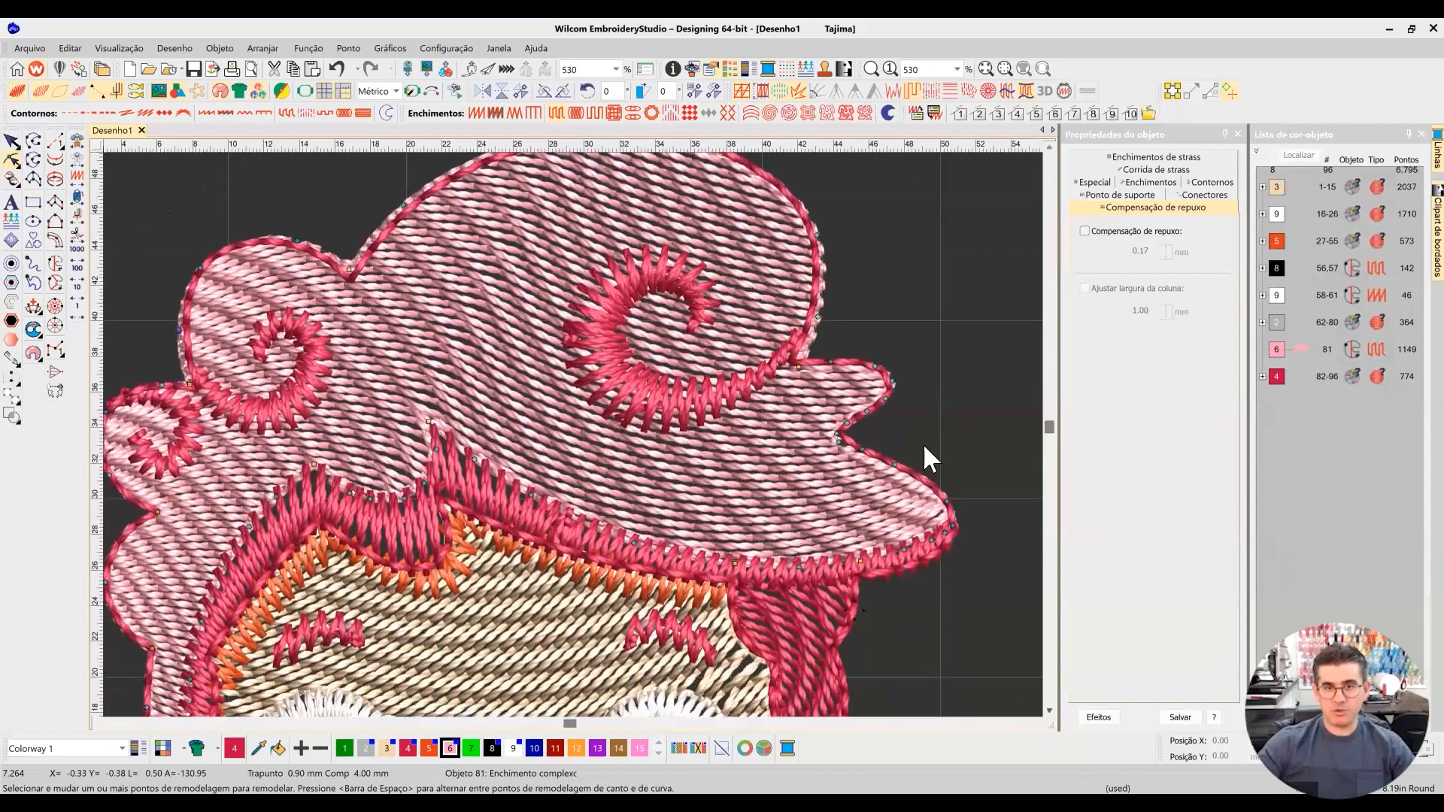
Step: Extend the light pink fill's two right-hand hair tips and the notch between them outward past the crimson outline by moving their edge nodes
{"action": "scroll", "coordinate": [560, 414], "scroll_direction": "up", "scroll_amount": 3}
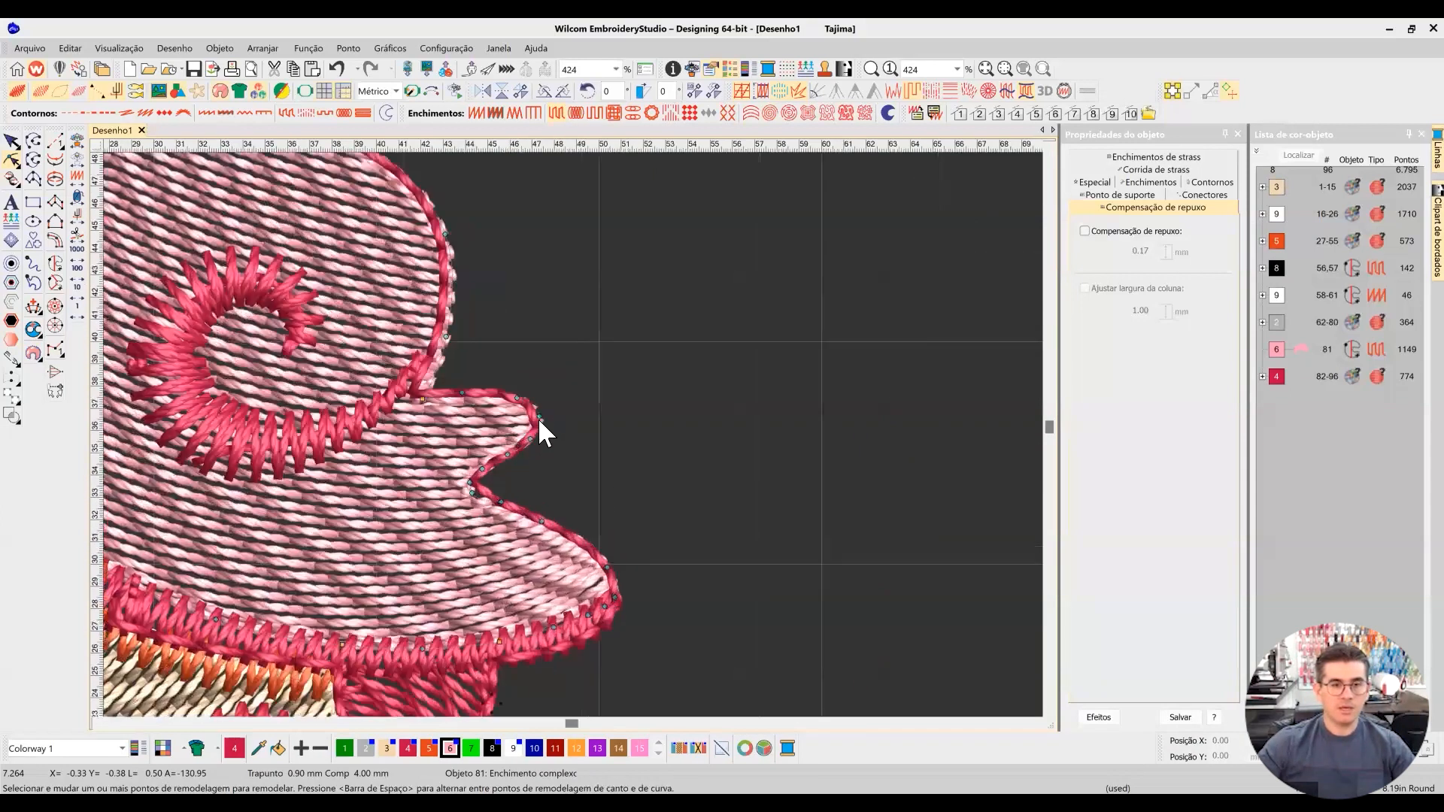
{"action": "left_click_drag", "start_coordinate": [518, 398], "coordinate": [540, 436]}
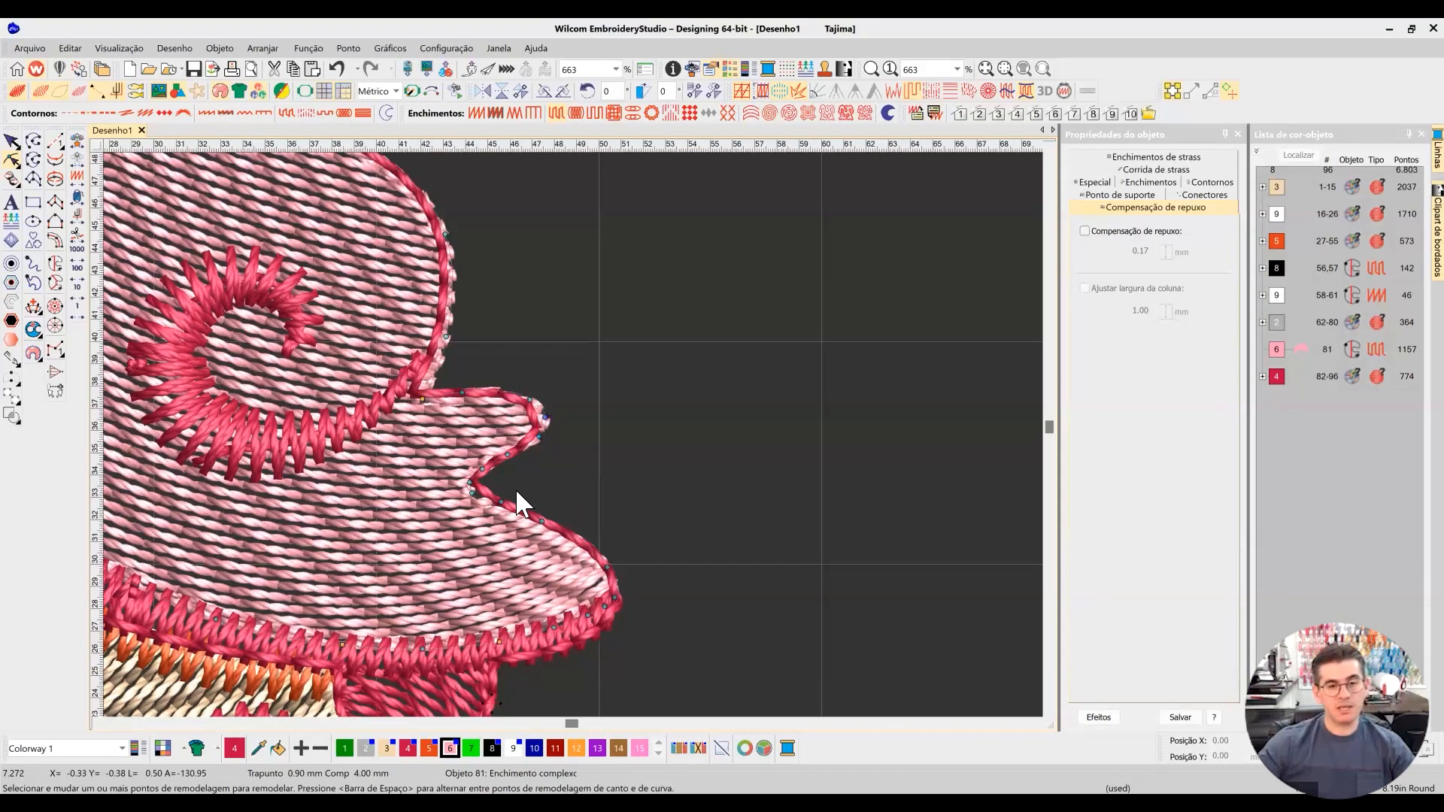
{"action": "left_click_drag", "start_coordinate": [509, 454], "coordinate": [554, 514]}
{"action": "left_click_drag", "start_coordinate": [613, 561], "coordinate": [609, 557]}
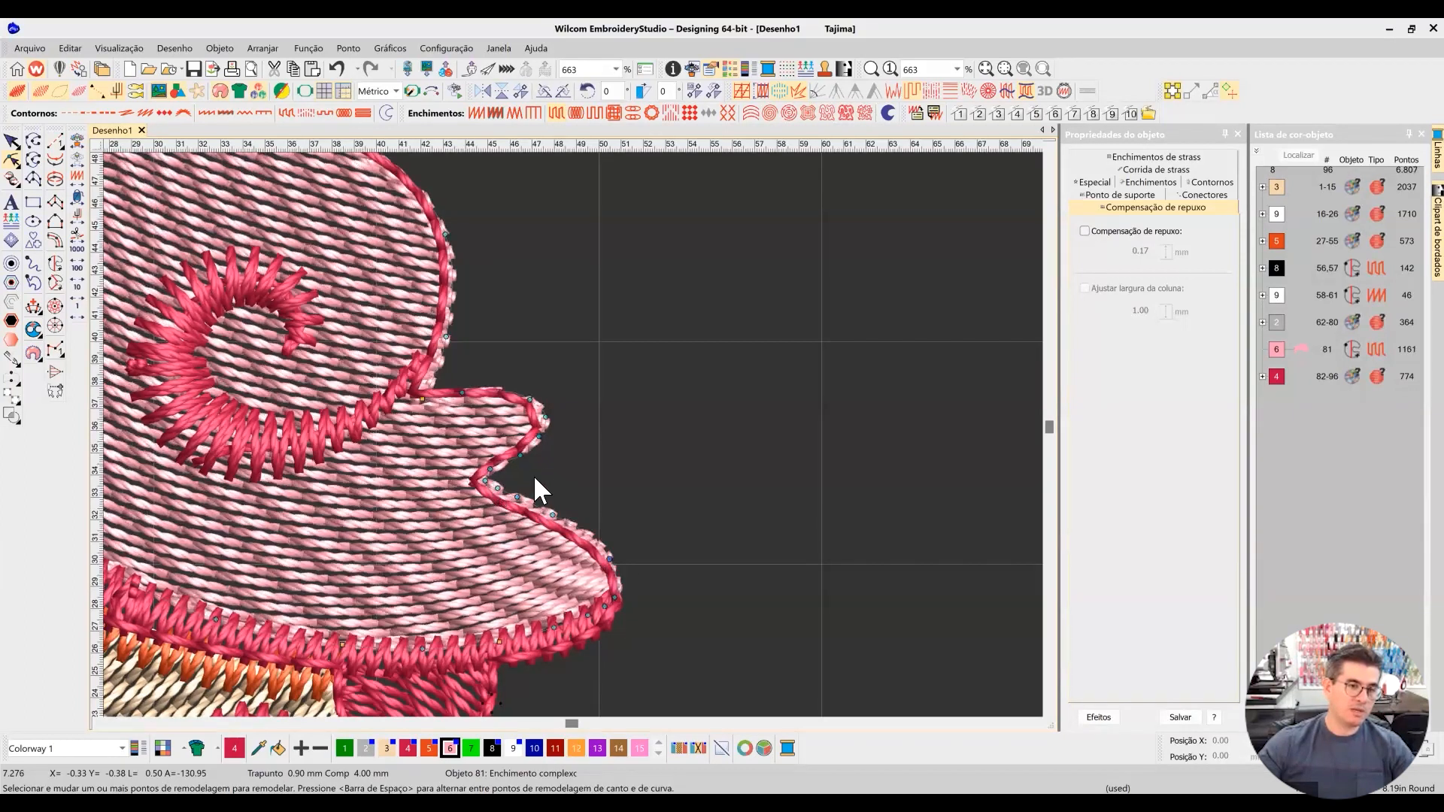
{"action": "left_click", "coordinate": [497, 471]}
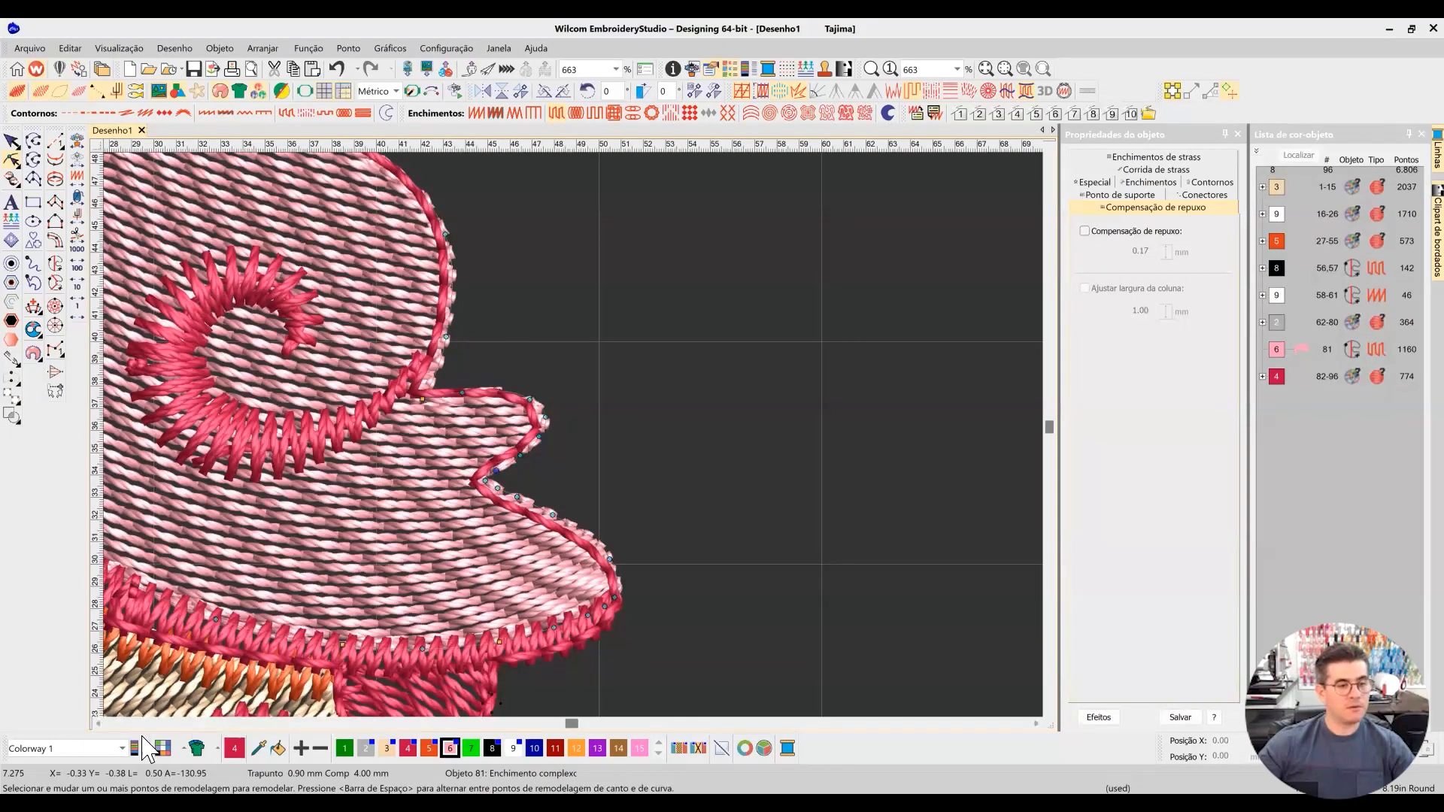
Step: Examine how the light pink hair fill's edges meet the crimson outline along the curls, forehead and side tips
{"action": "left_click", "coordinate": [99, 724]}
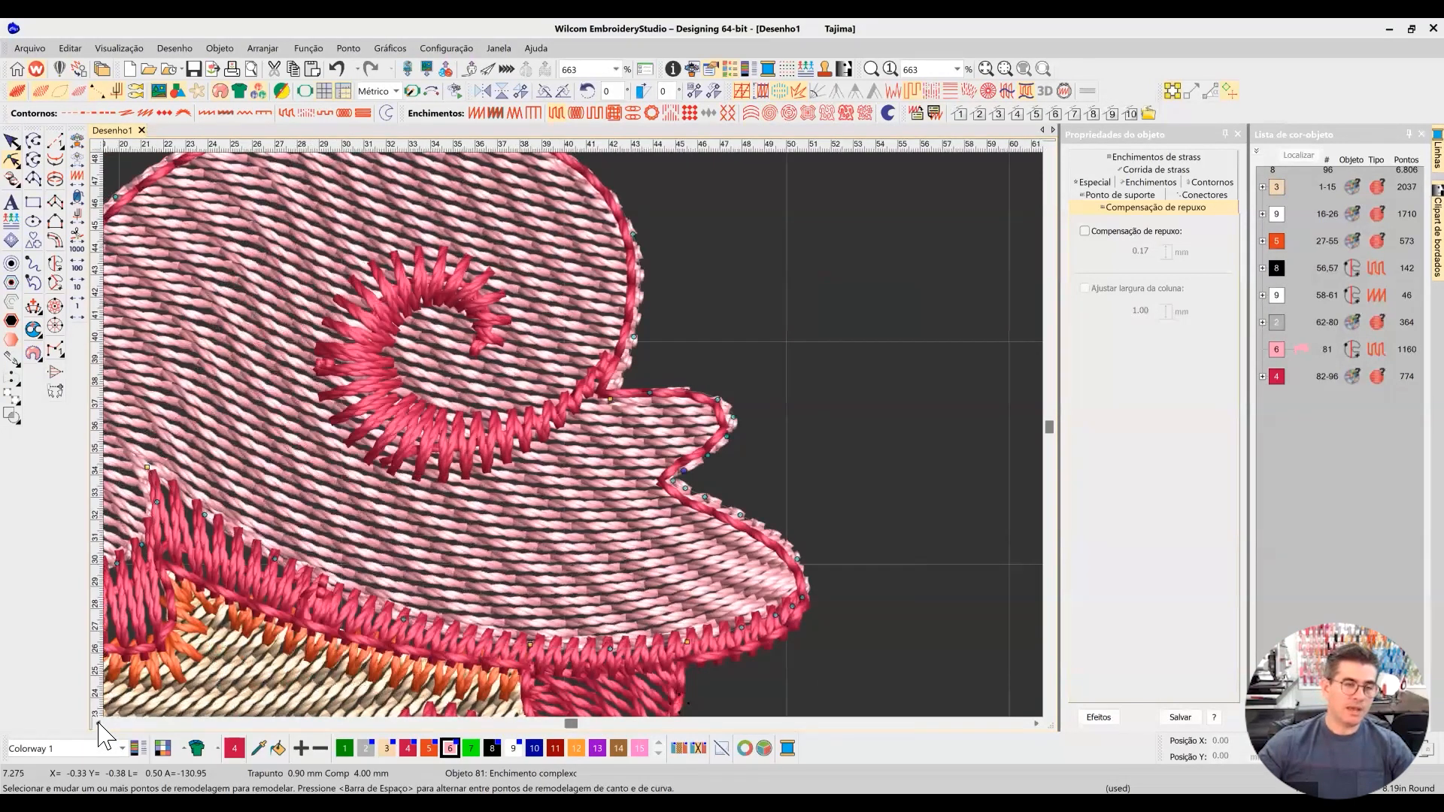
{"action": "left_click", "coordinate": [100, 723]}
{"action": "left_click", "coordinate": [100, 723]}
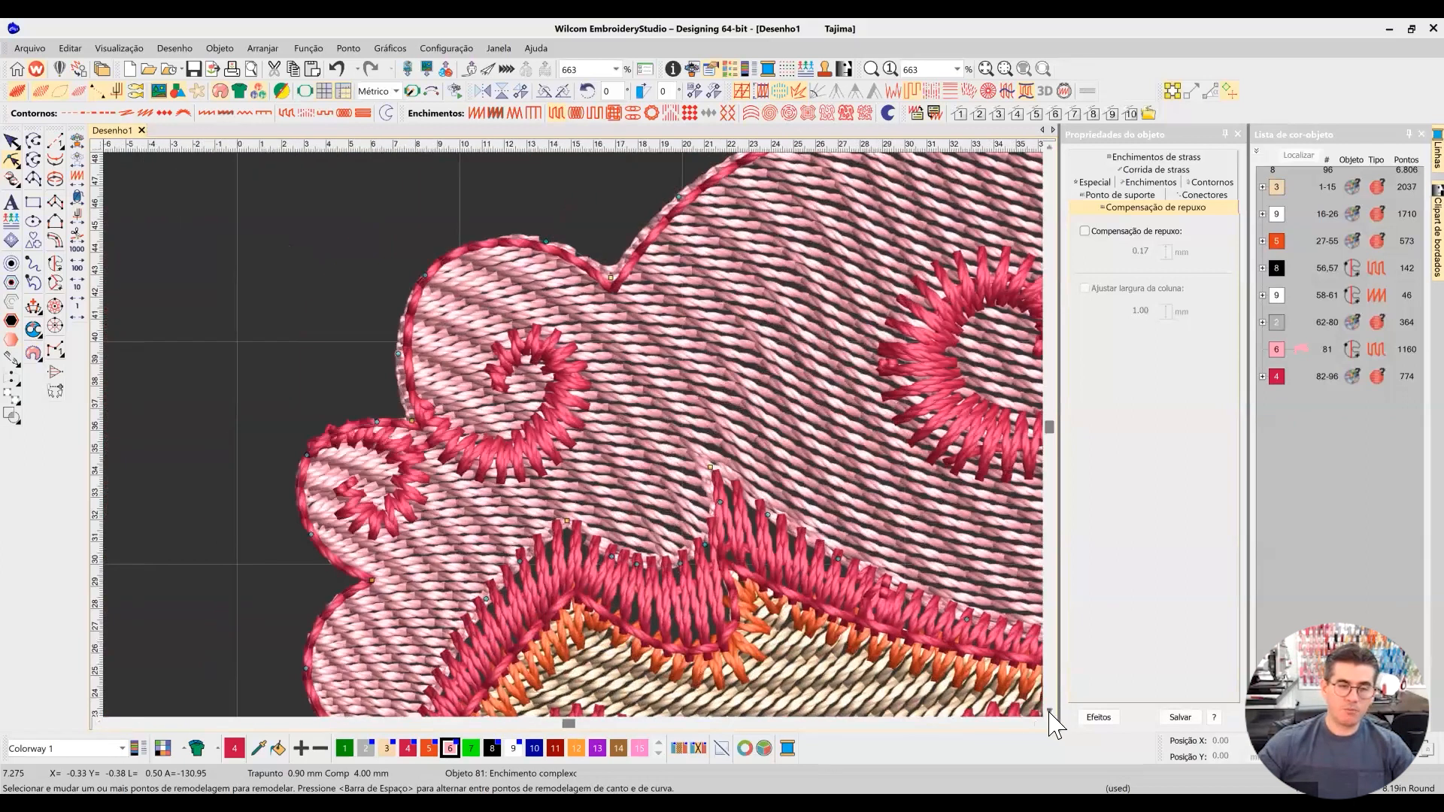
{"action": "left_click", "coordinate": [1050, 711]}
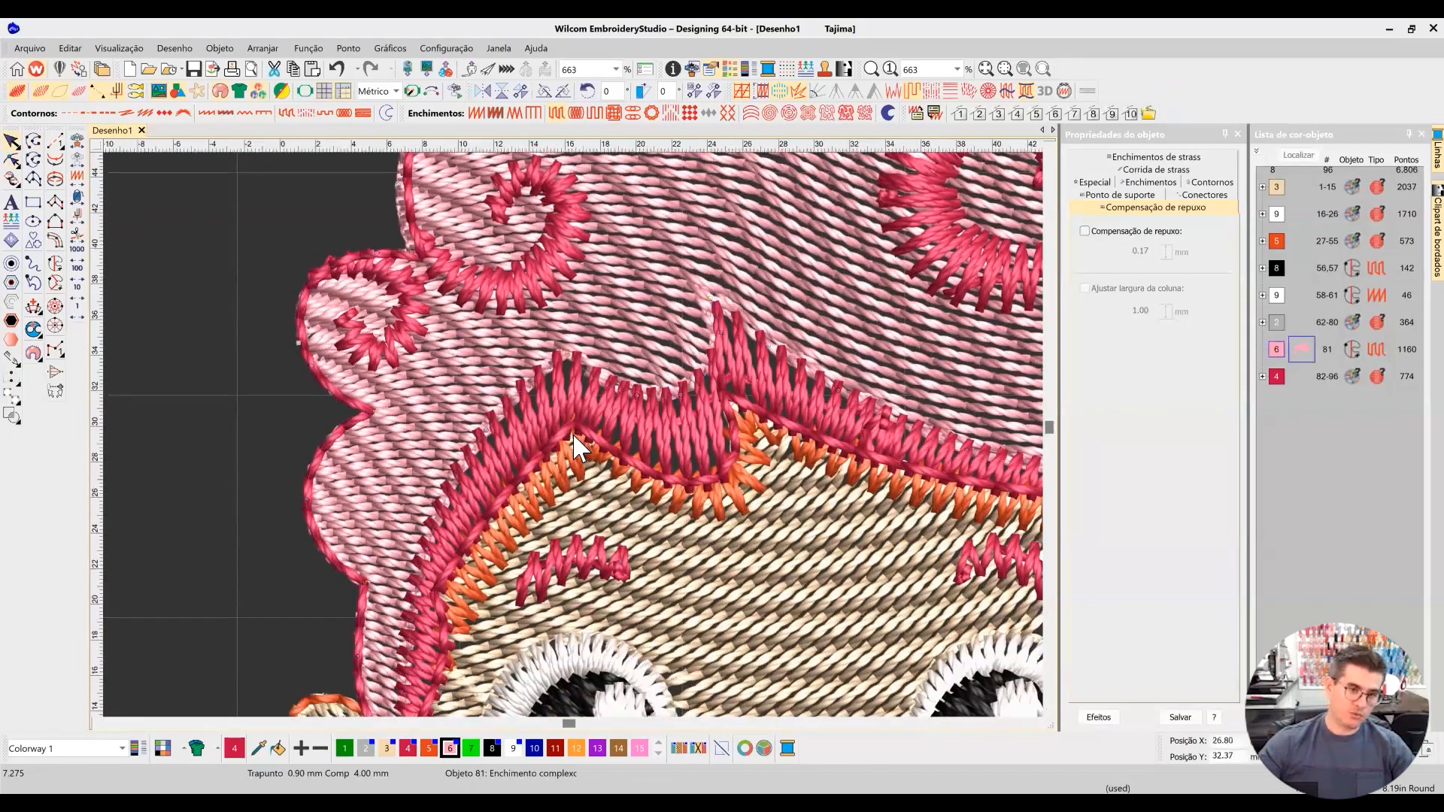
{"action": "scroll", "coordinate": [571, 432], "scroll_direction": "down", "scroll_amount": 2}
{"action": "scroll", "coordinate": [576, 443], "scroll_direction": "down", "scroll_amount": 4}
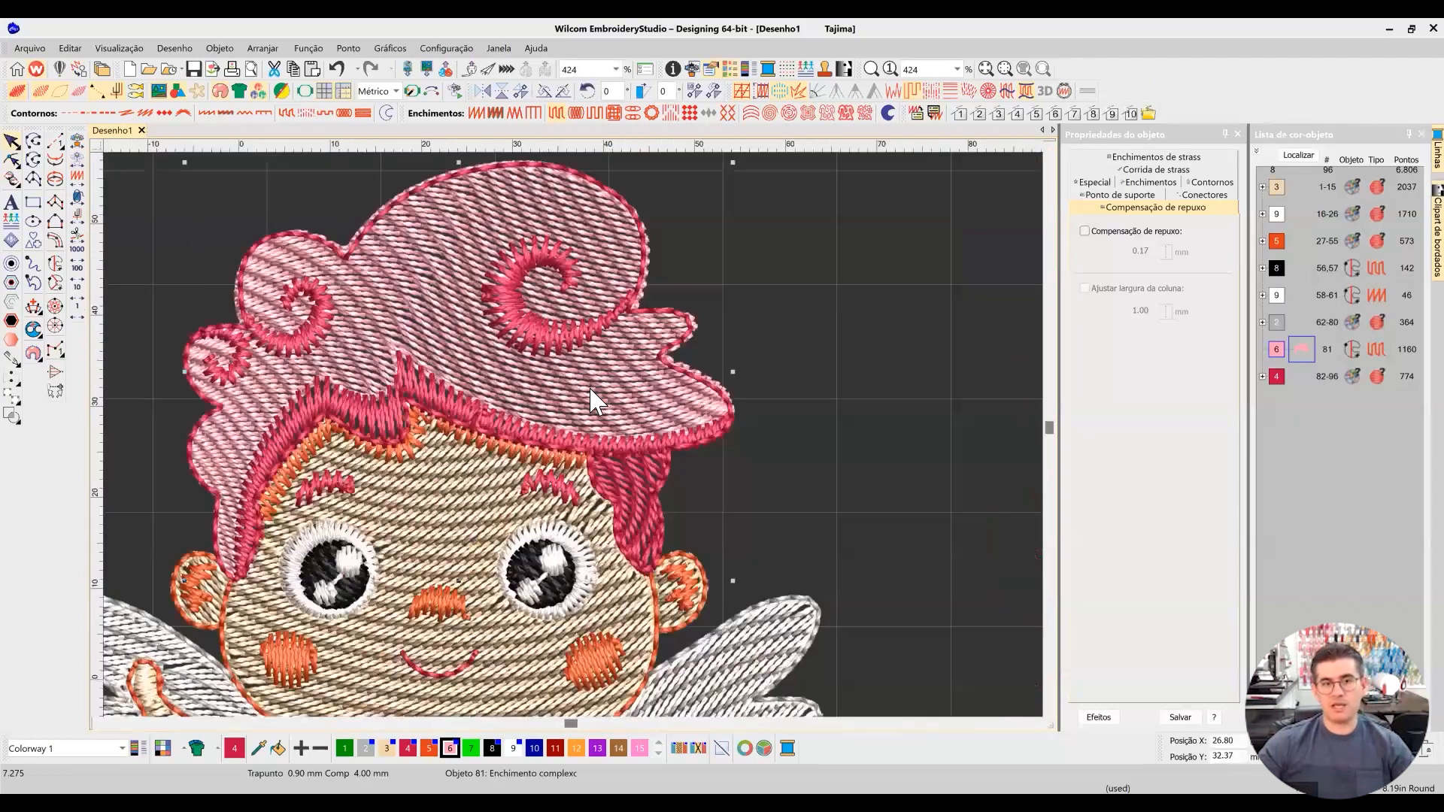
{"action": "scroll", "coordinate": [574, 440], "scroll_direction": "up", "scroll_amount": 2}
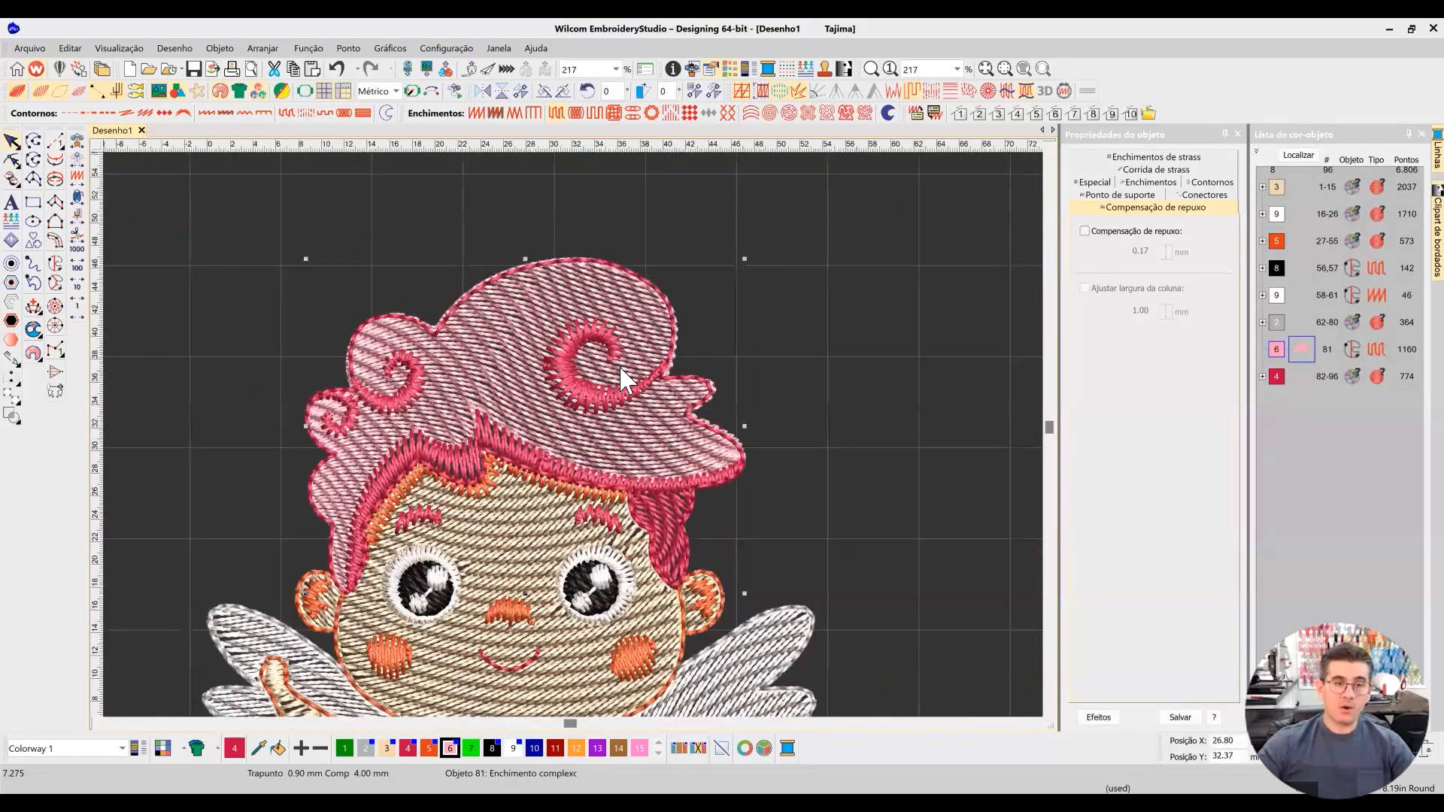
{"action": "scroll", "coordinate": [624, 376], "scroll_direction": "up", "scroll_amount": 2}
{"action": "left_click", "coordinate": [529, 514]}
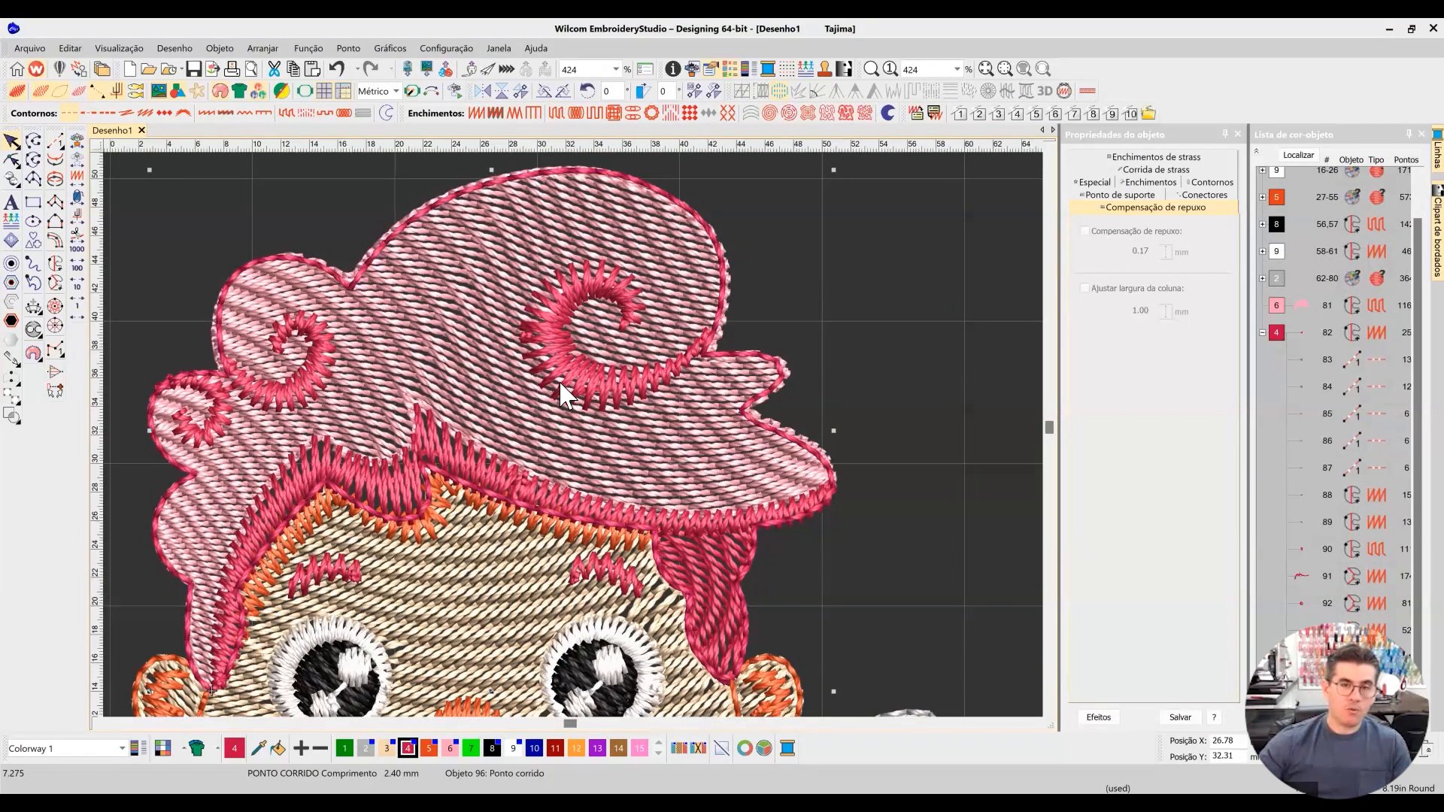
{"action": "scroll", "coordinate": [771, 425], "scroll_direction": "down", "scroll_amount": 1}
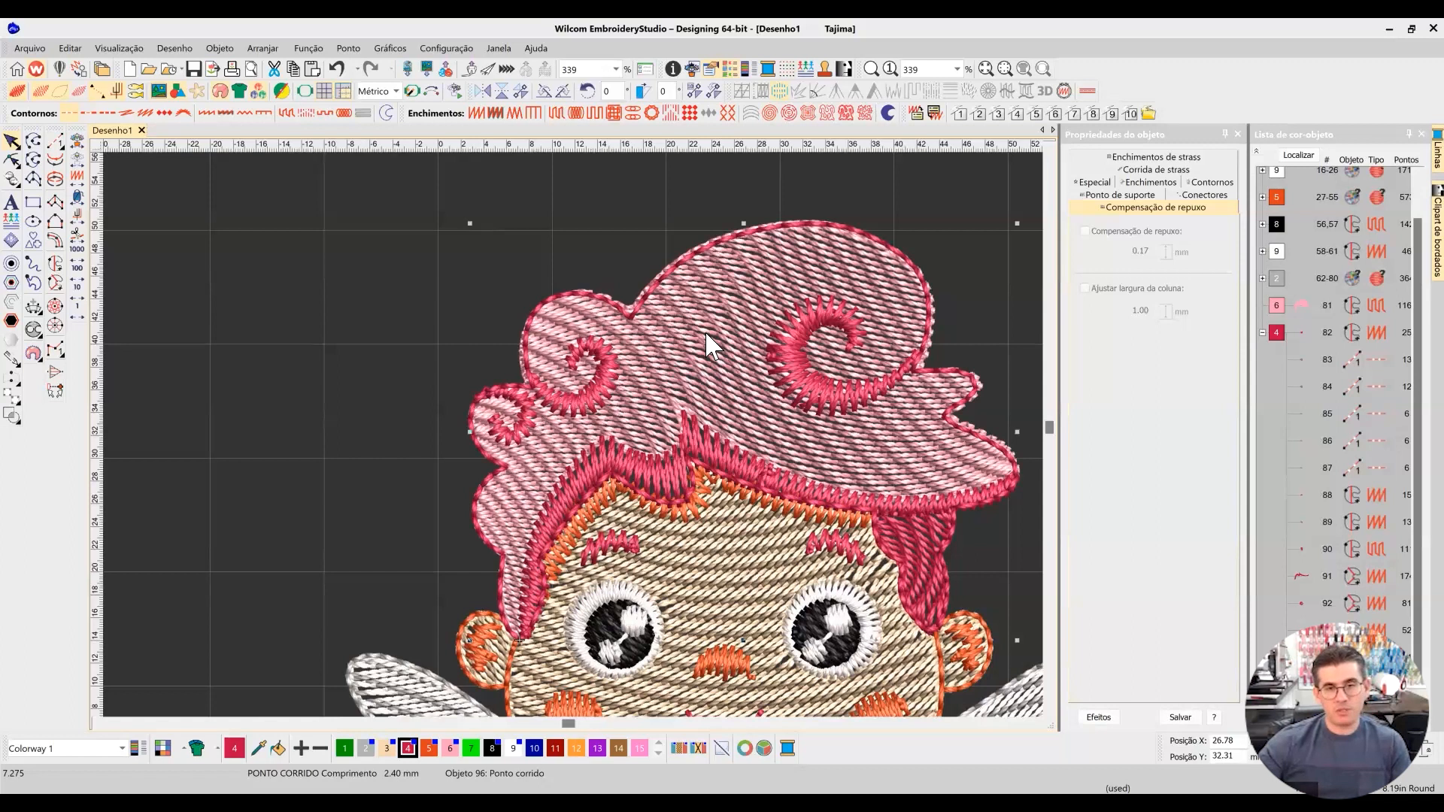
{"action": "scroll", "coordinate": [706, 338], "scroll_direction": "down", "scroll_amount": 1}
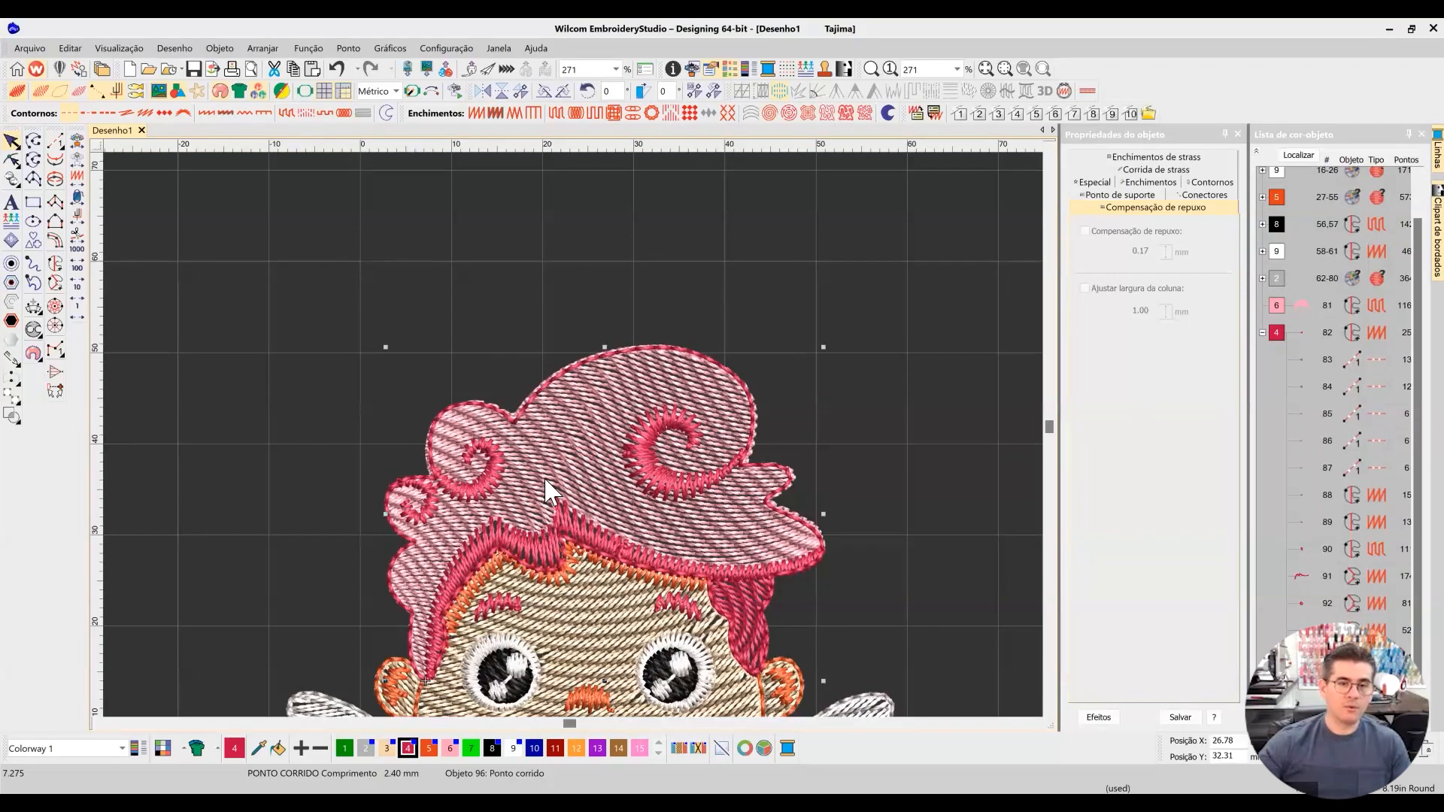
{"action": "scroll", "coordinate": [575, 436], "scroll_direction": "down", "scroll_amount": 2}
{"action": "scroll", "coordinate": [575, 427], "scroll_direction": "up", "scroll_amount": 4}
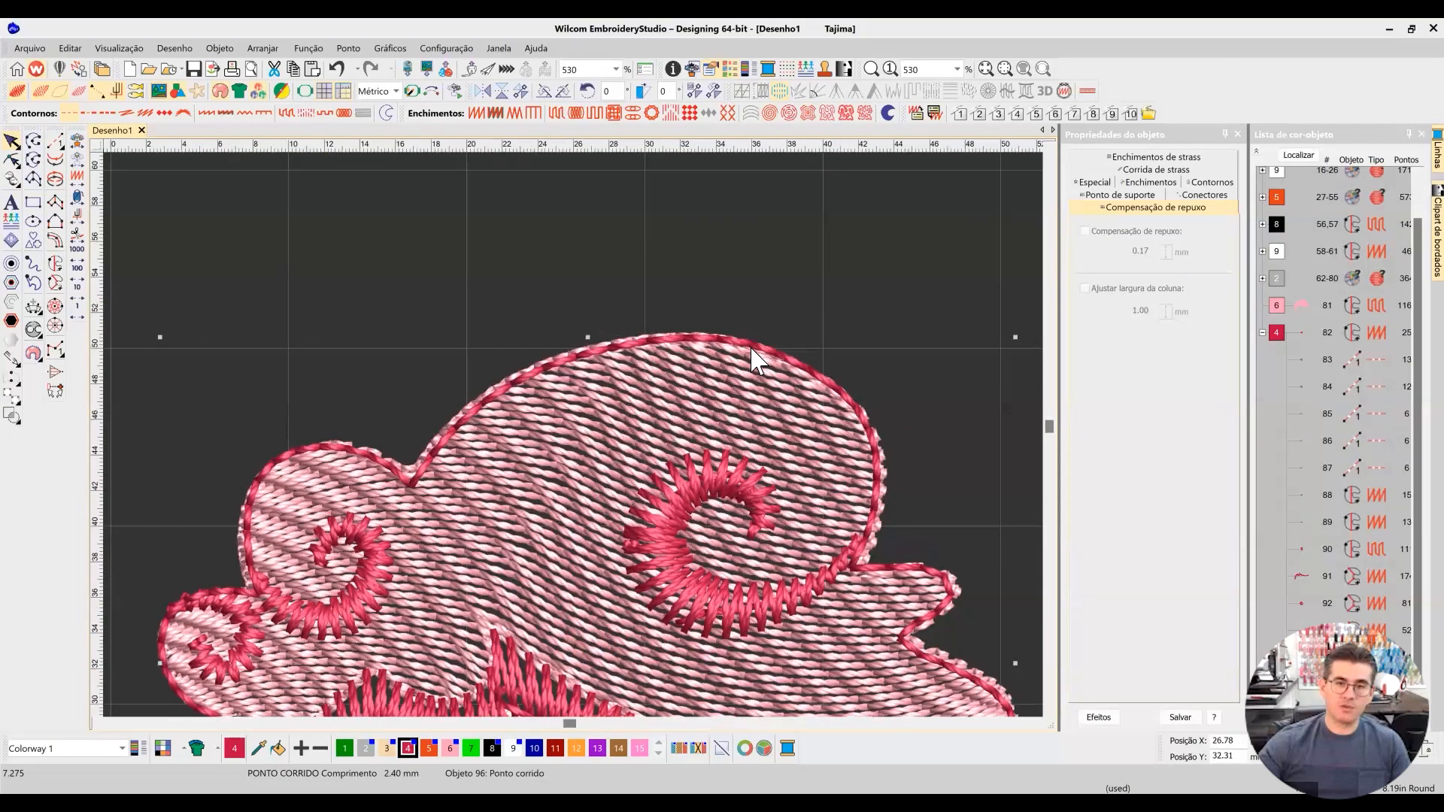
Step: Try moving nodes on the crimson running outline along the large curl's upper edge
{"action": "key", "text": "h"}
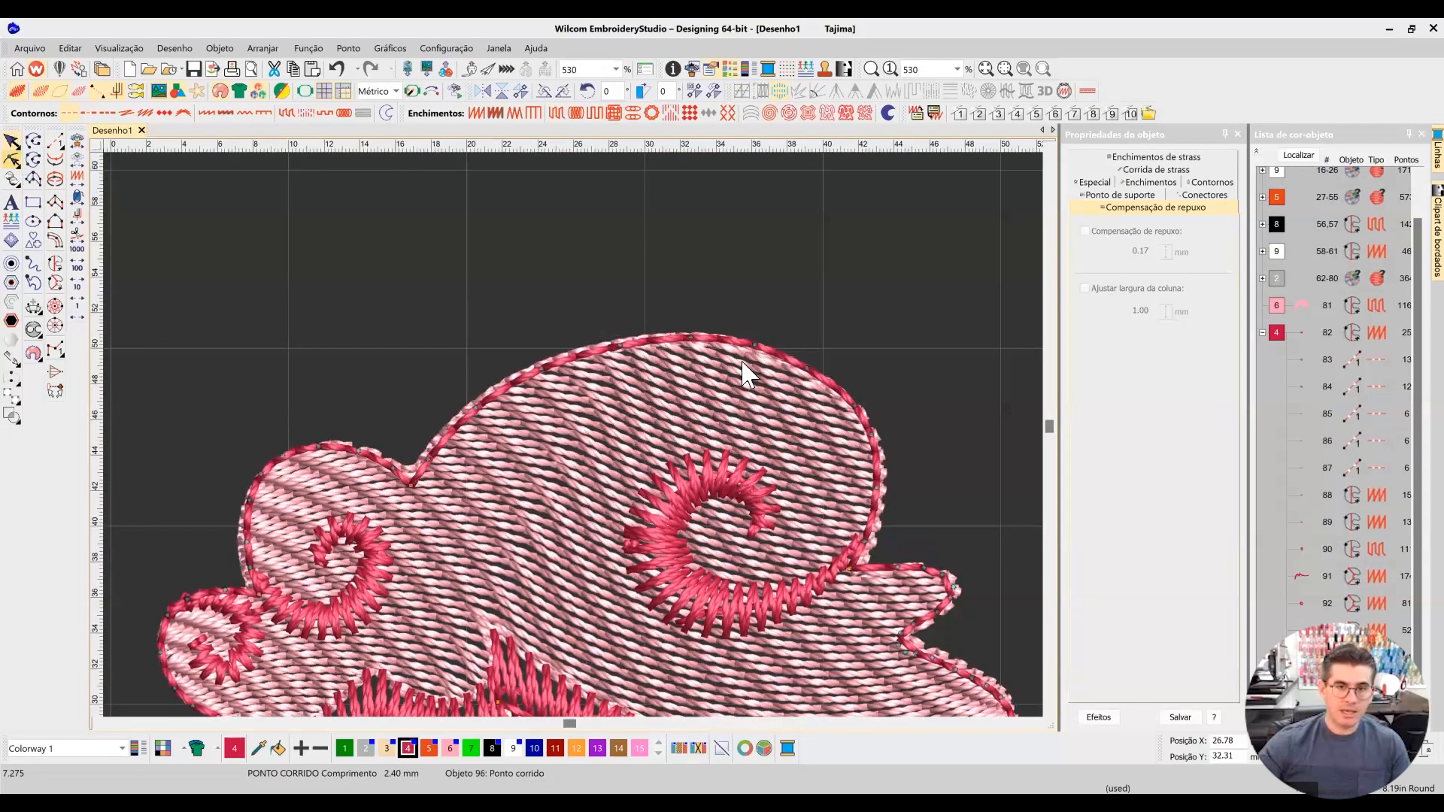
{"action": "left_click_drag", "start_coordinate": [756, 361], "coordinate": [806, 380]}
{"action": "key", "text": "ctrl+z"}
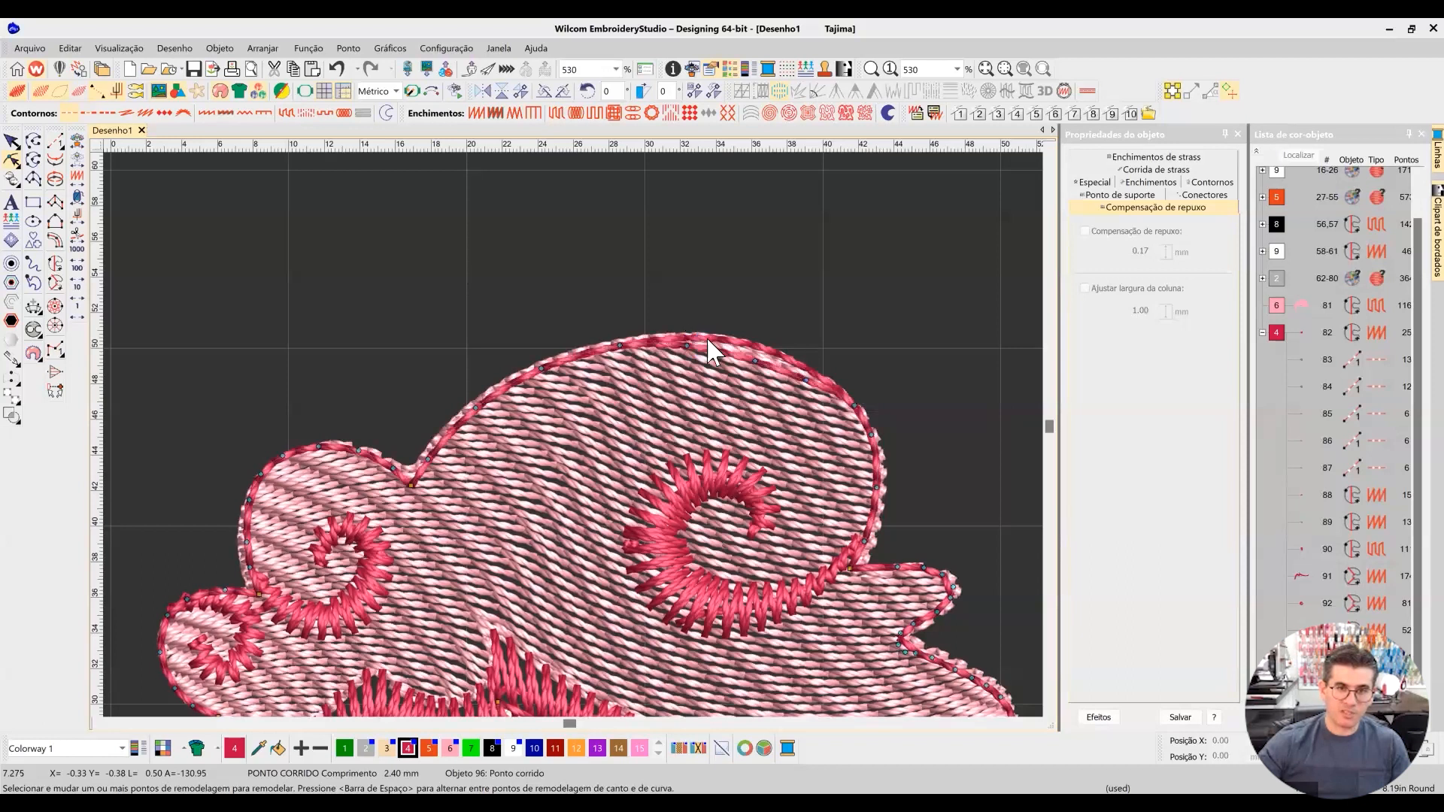
{"action": "left_click_drag", "start_coordinate": [690, 335], "coordinate": [808, 382]}
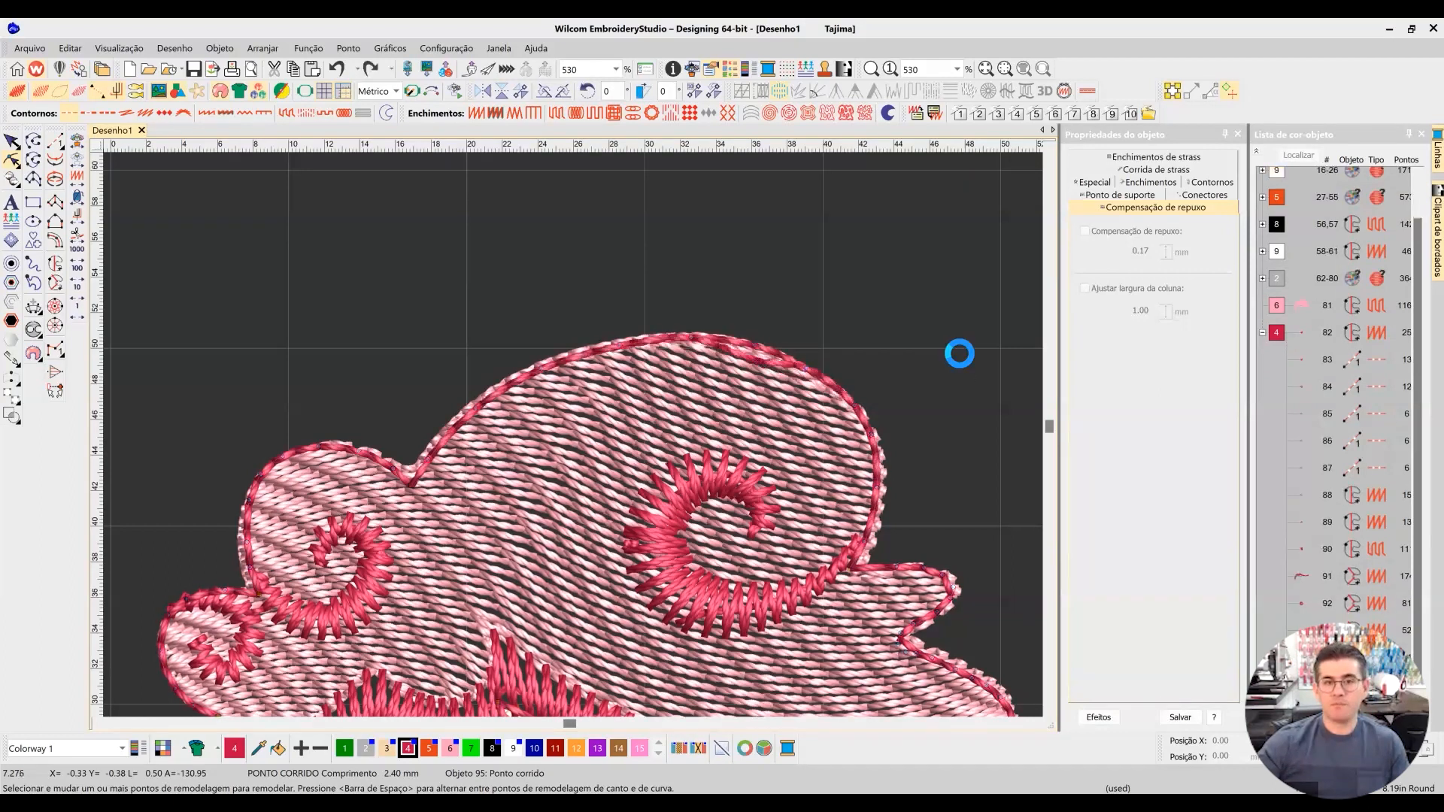
Step: Leave reshaping, select the light pink hair fill and check its Trapunto effect
{"action": "left_click", "coordinate": [11, 142]}
{"action": "left_click", "coordinate": [499, 506]}
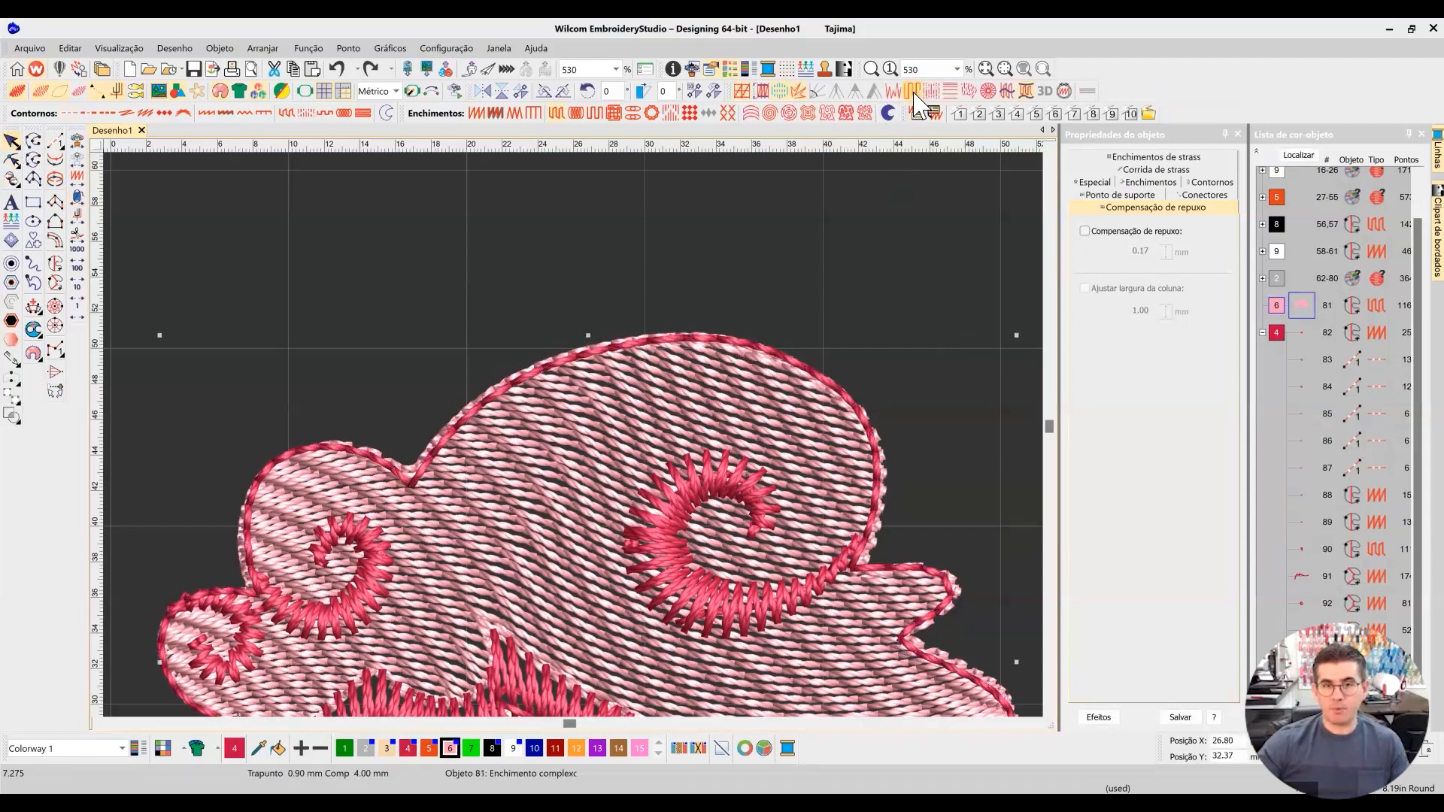
{"action": "left_click", "coordinate": [913, 91]}
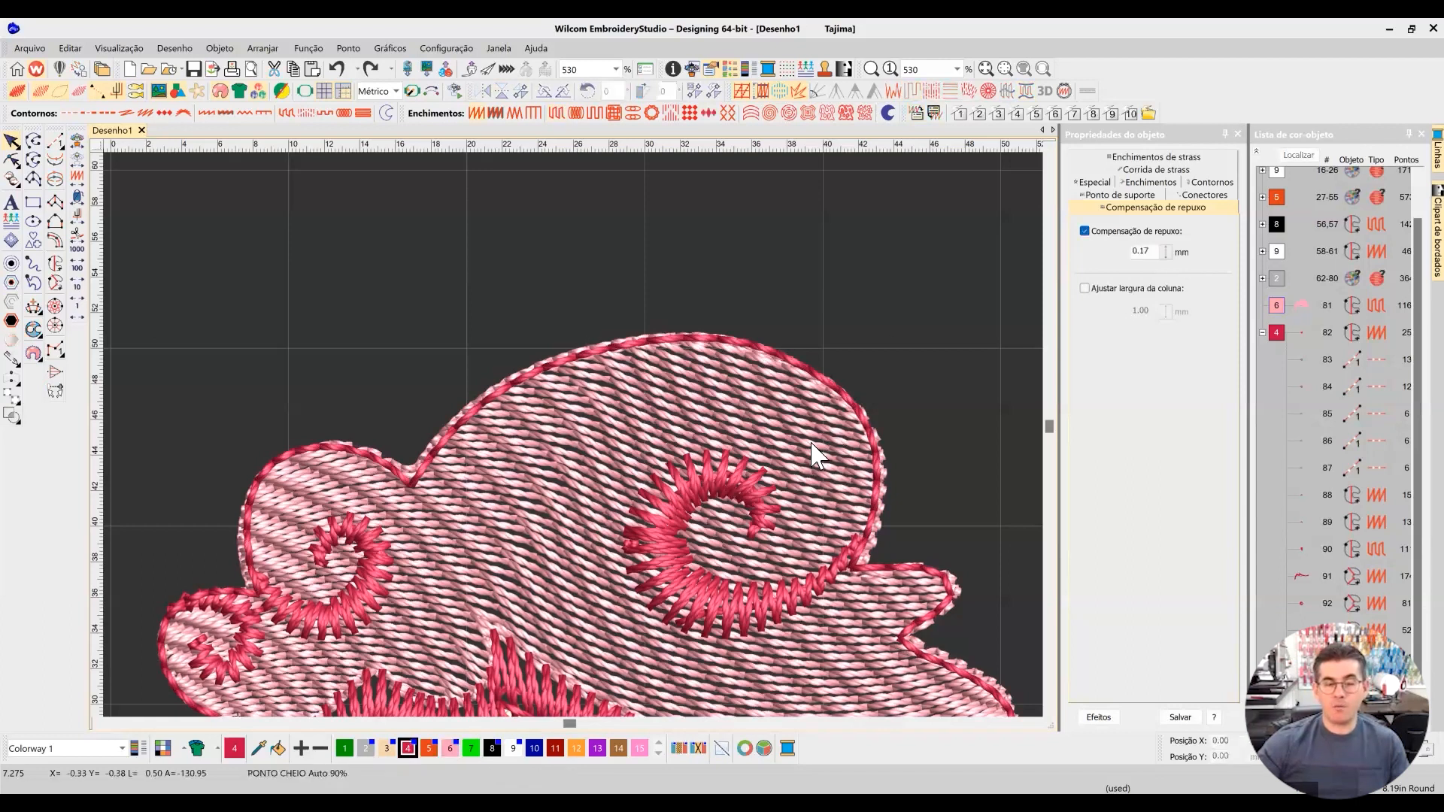
{"action": "left_click", "coordinate": [842, 470]}
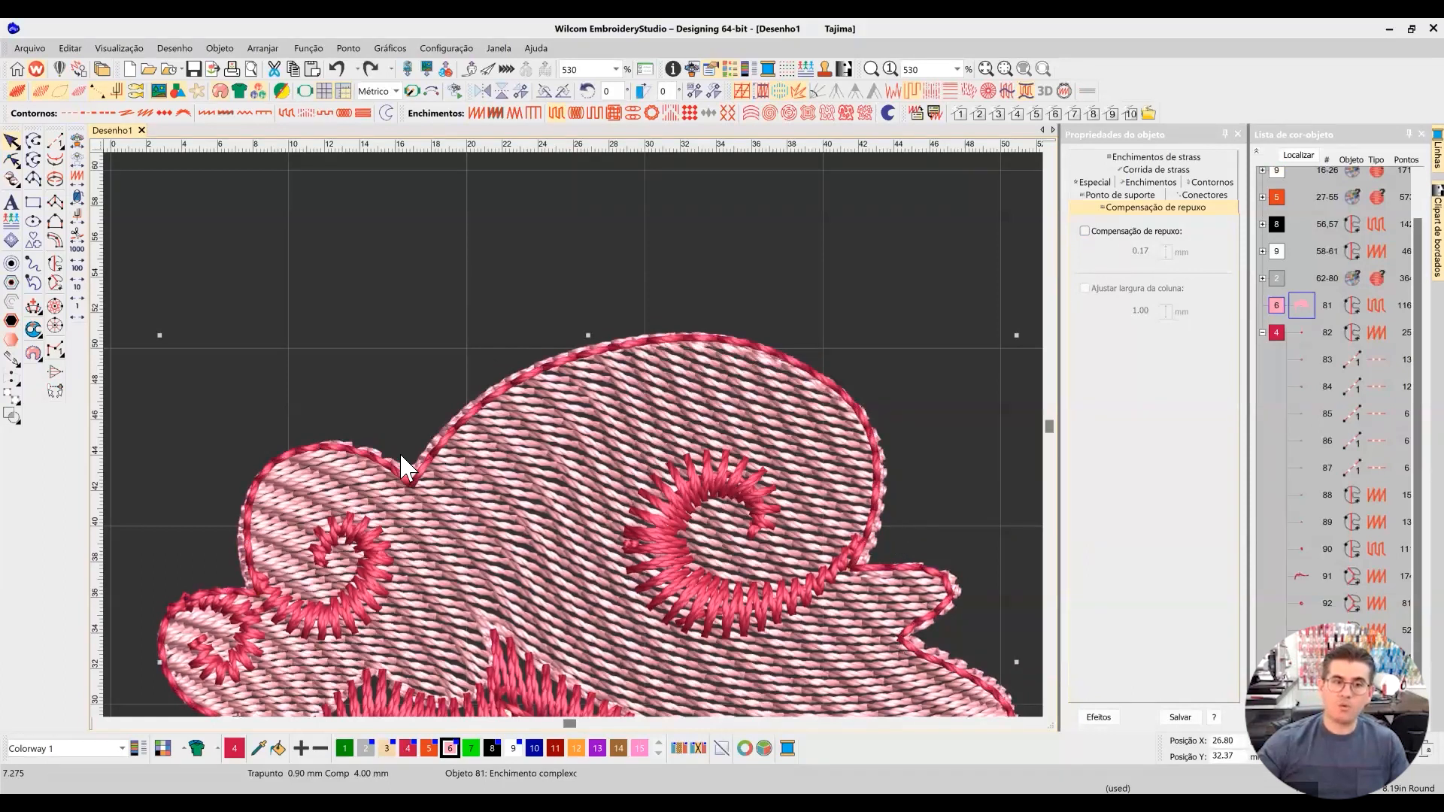
Step: Examine the fill edges and outlines of the hairline, face and ears, then the cherub's whole head
{"action": "scroll", "coordinate": [1051, 712], "scroll_direction": "down", "scroll_amount": 5}
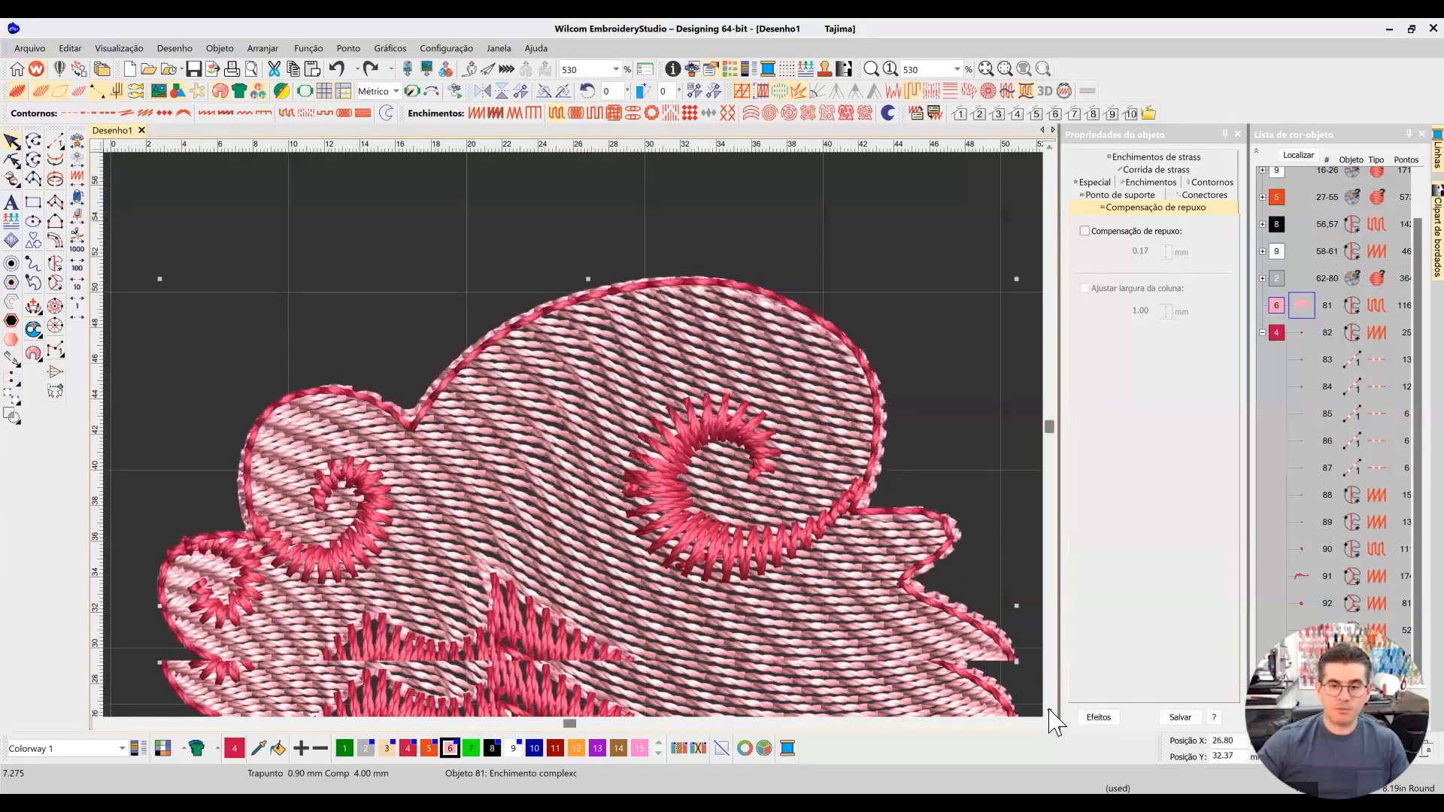
{"action": "scroll", "coordinate": [1051, 711], "scroll_direction": "down", "scroll_amount": 3}
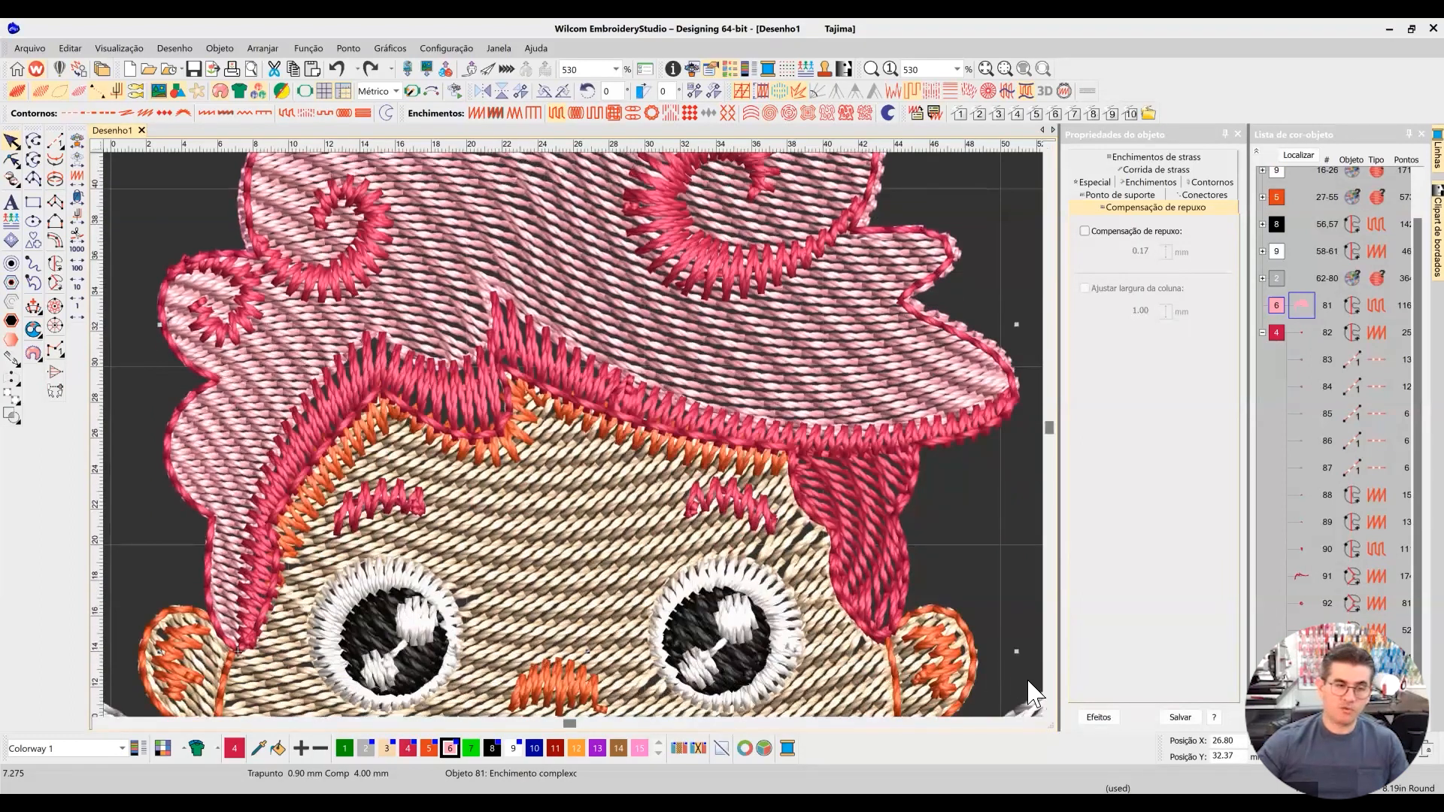
{"action": "scroll", "coordinate": [1052, 711], "scroll_direction": "down", "scroll_amount": 5}
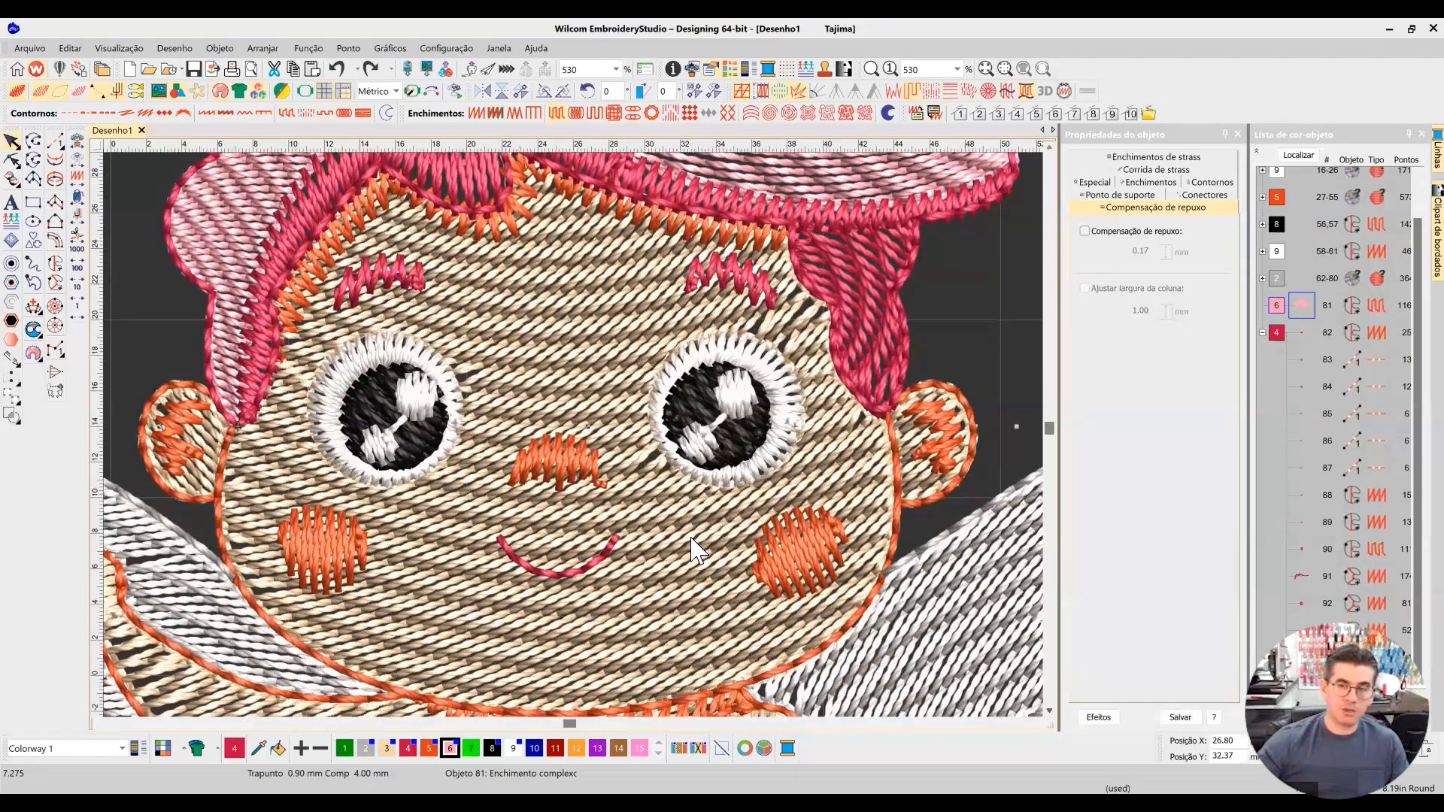
{"action": "scroll", "coordinate": [705, 500], "scroll_direction": "down", "scroll_amount": 1}
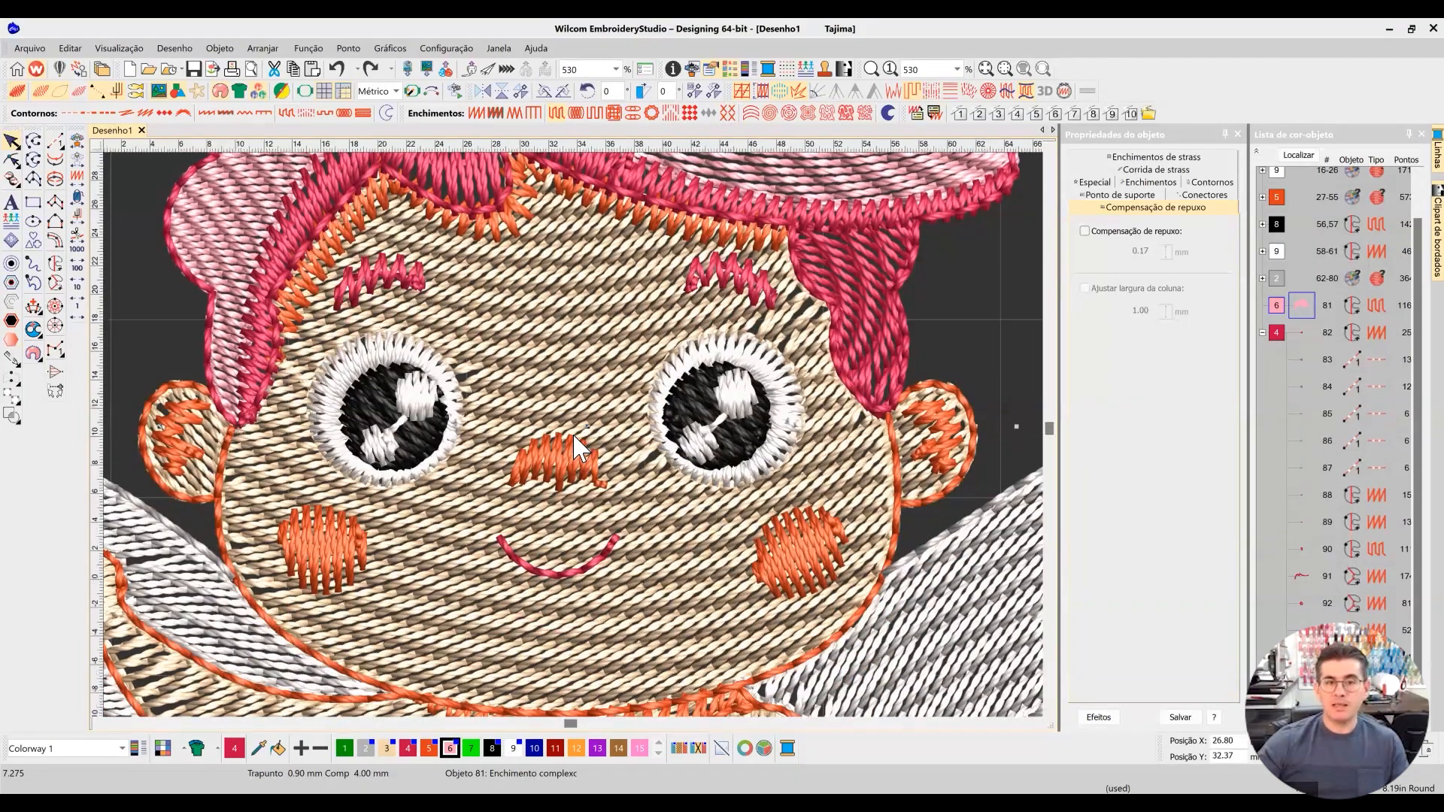
{"action": "scroll", "coordinate": [579, 447], "scroll_direction": "down", "scroll_amount": 2}
{"action": "scroll", "coordinate": [555, 466], "scroll_direction": "down", "scroll_amount": 1}
{"action": "key", "text": "b"}
{"action": "left_click_drag", "start_coordinate": [265, 277], "coordinate": [644, 583]}
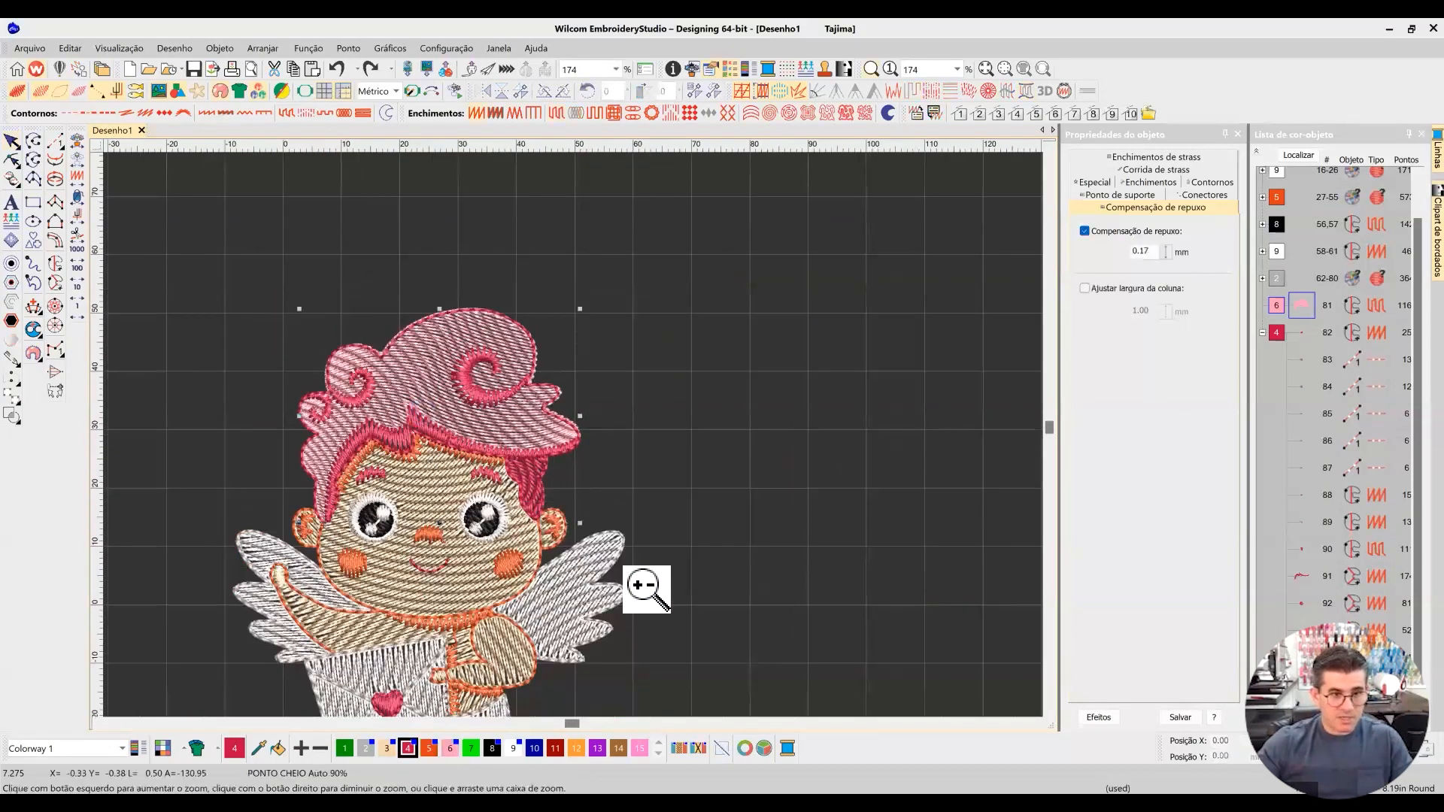
Step: Try placing a copy of only the light pink hair fill beside the cherub, and undo it
{"action": "left_click_drag", "start_coordinate": [529, 379], "coordinate": [805, 380]}
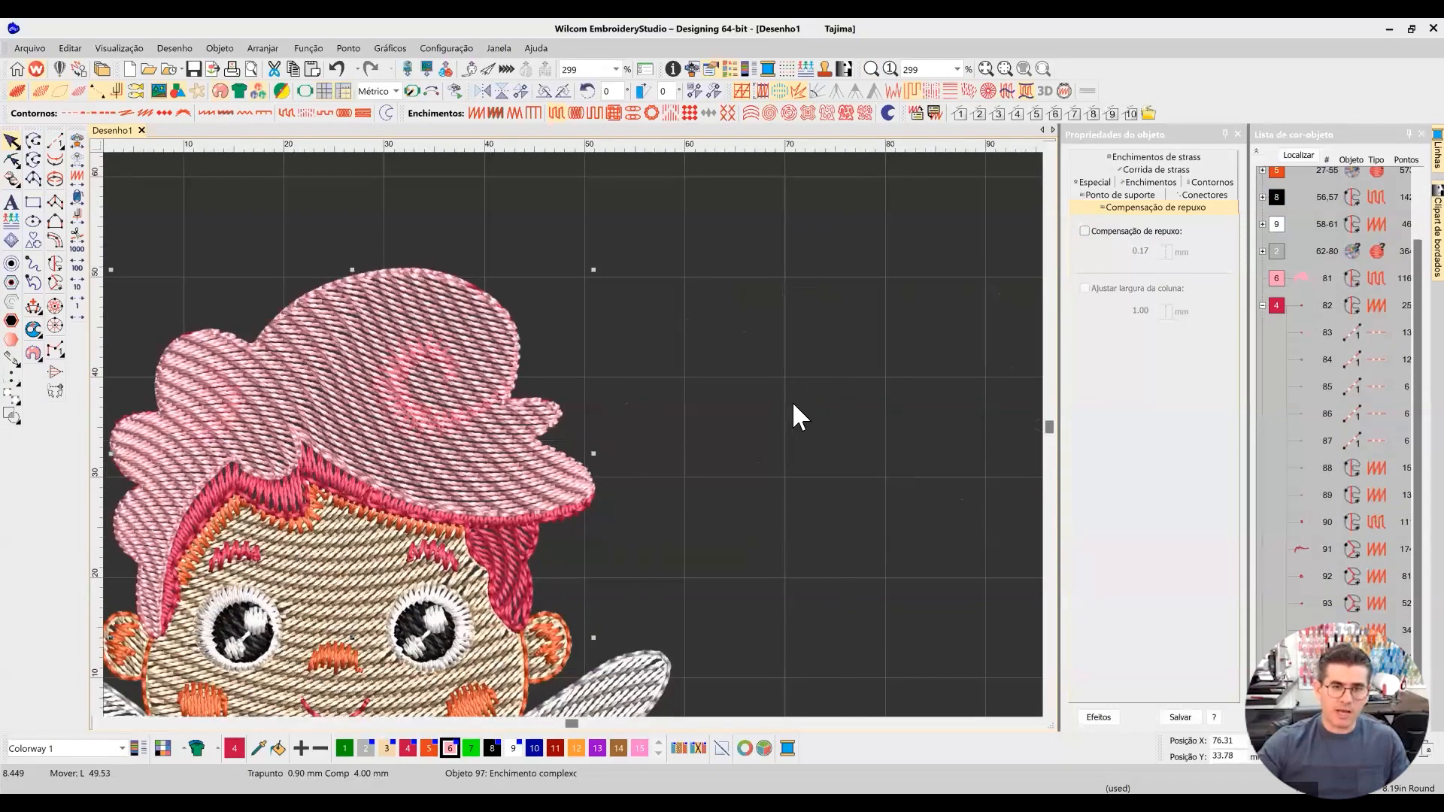
{"action": "left_click", "coordinate": [817, 572]}
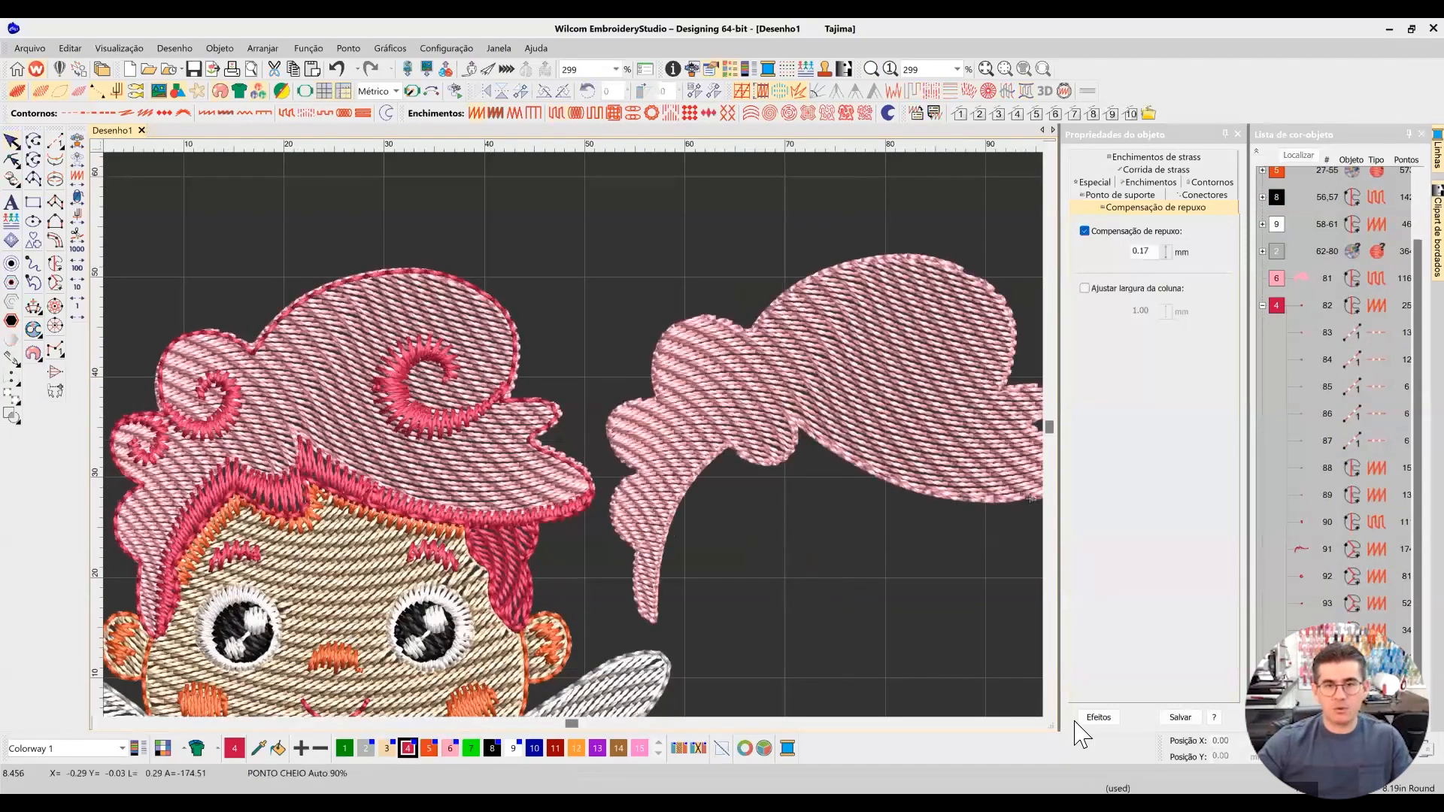
{"action": "left_click", "coordinate": [1036, 723]}
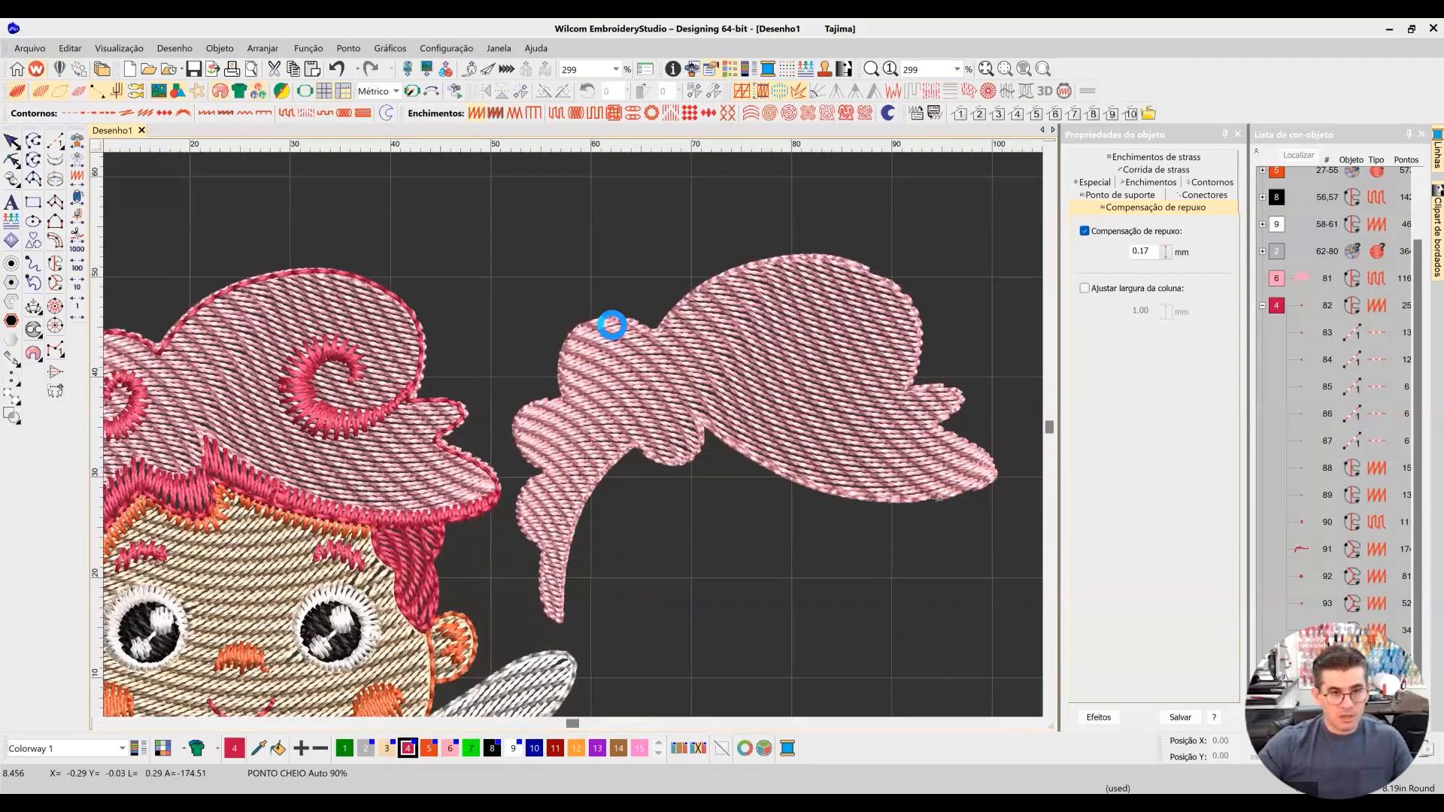
{"action": "key", "text": "ctrl+z"}
Step: Show only the hair, eye and small facial detail objects, and place a copy of them beside the original
{"action": "scroll", "coordinate": [571, 431], "scroll_direction": "down", "scroll_amount": 2}
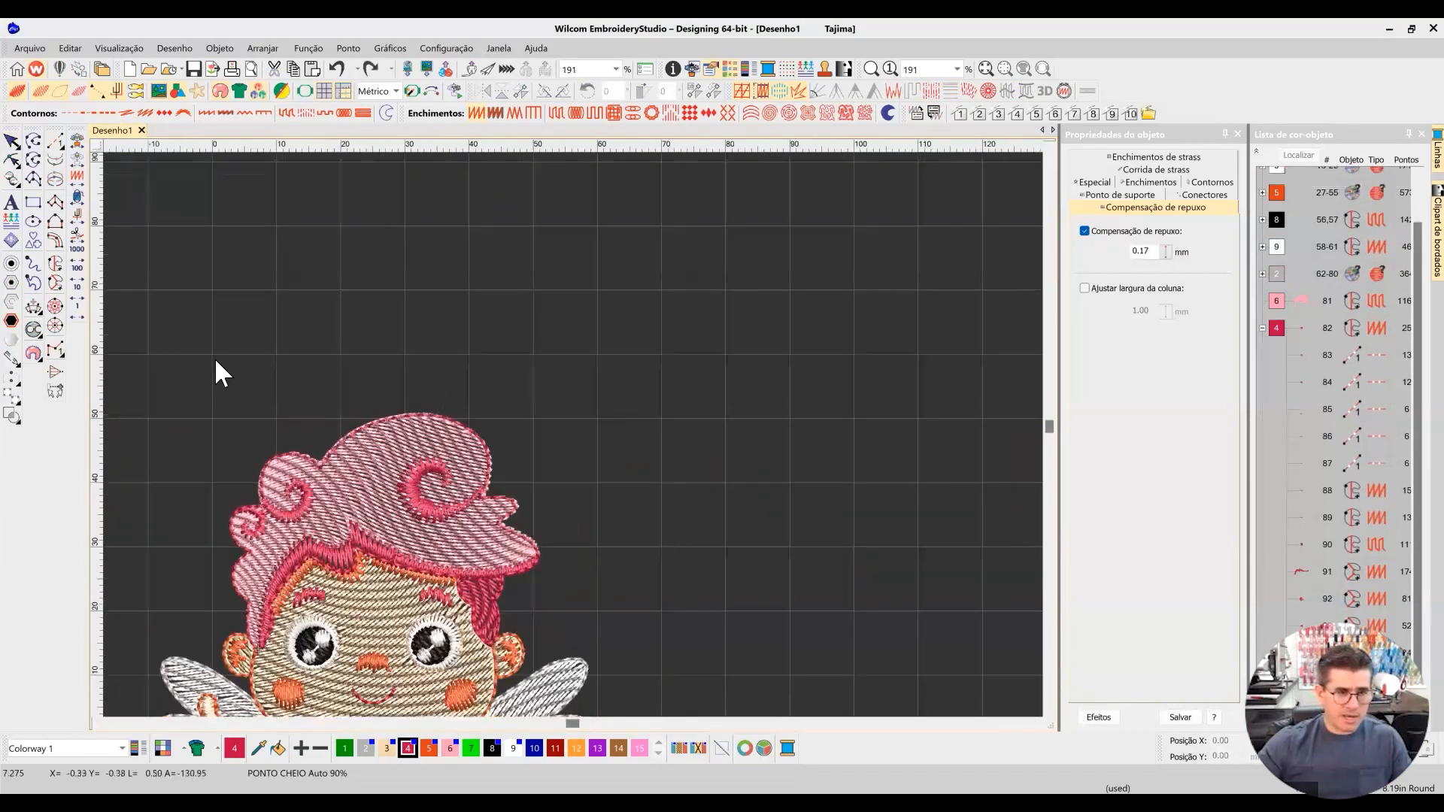
{"action": "mouse_move", "coordinate": [204, 232]}
{"action": "left_mouse_down"}
{"action": "mouse_move", "coordinate": [648, 504]}
{"action": "mouse_move", "coordinate": [658, 545]}
{"action": "left_mouse_up"}
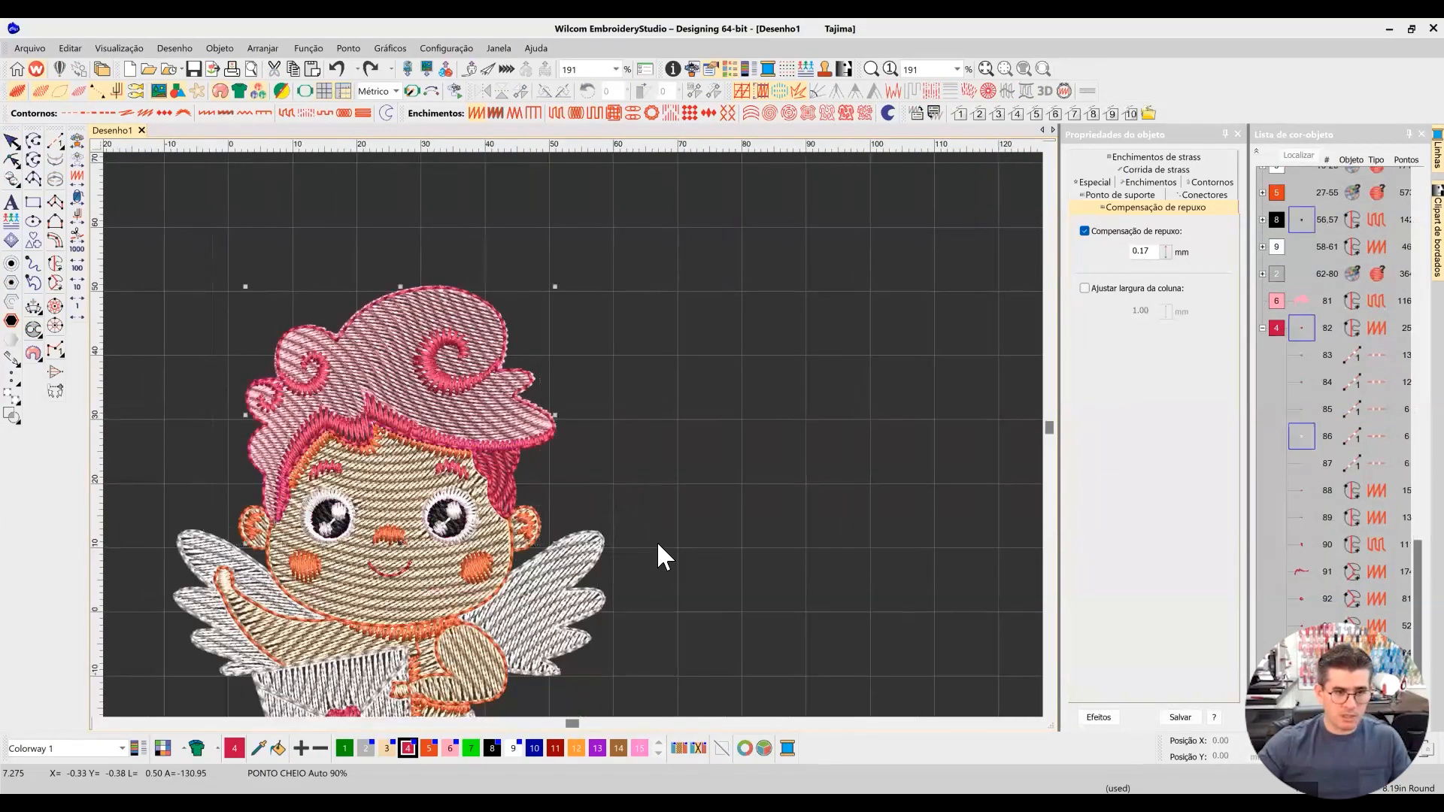
{"action": "key", "text": "shift+s"}
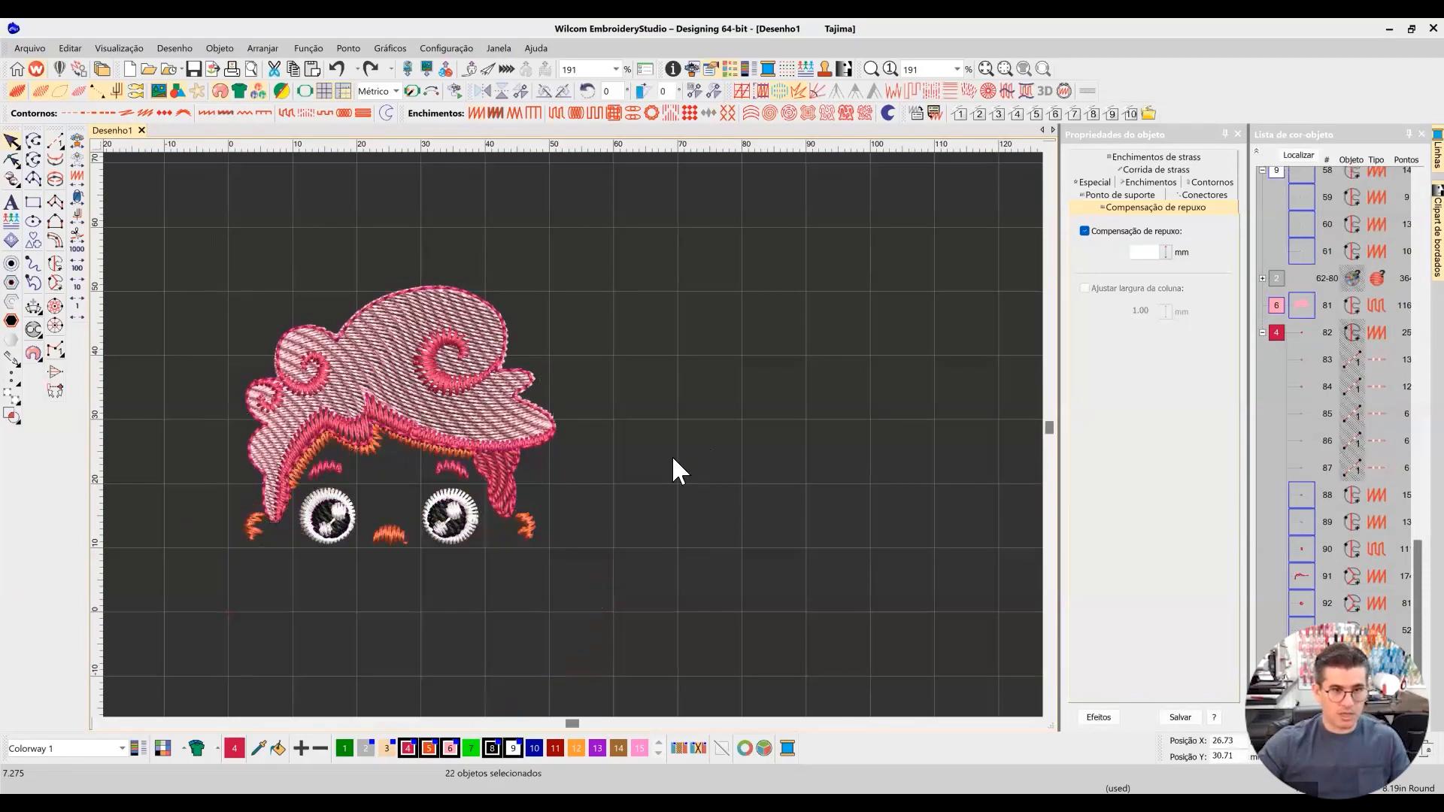
{"action": "left_click", "coordinate": [673, 458]}
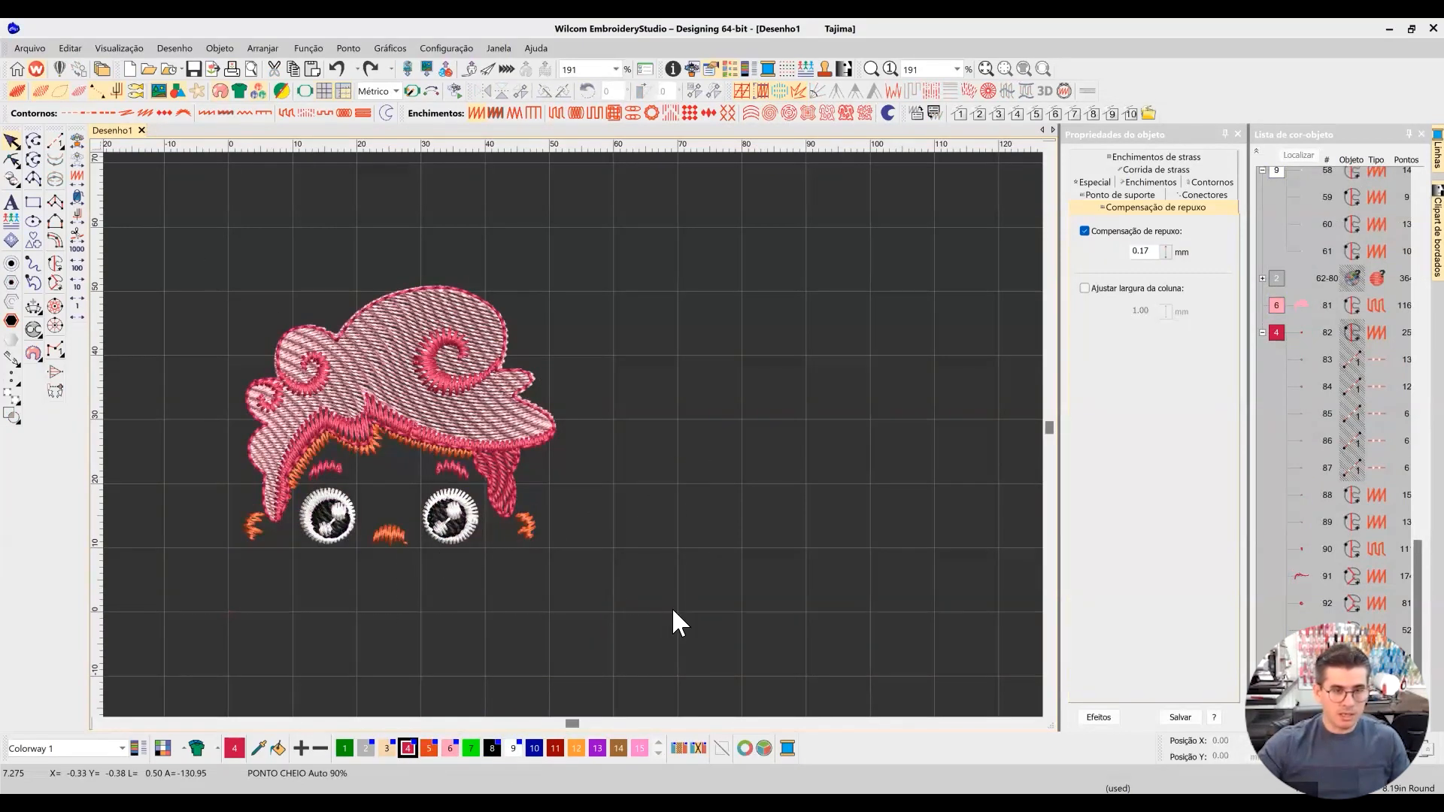
{"action": "key", "text": "ctrl+a"}
{"action": "left_click_drag", "start_coordinate": [489, 336], "coordinate": [711, 348]}
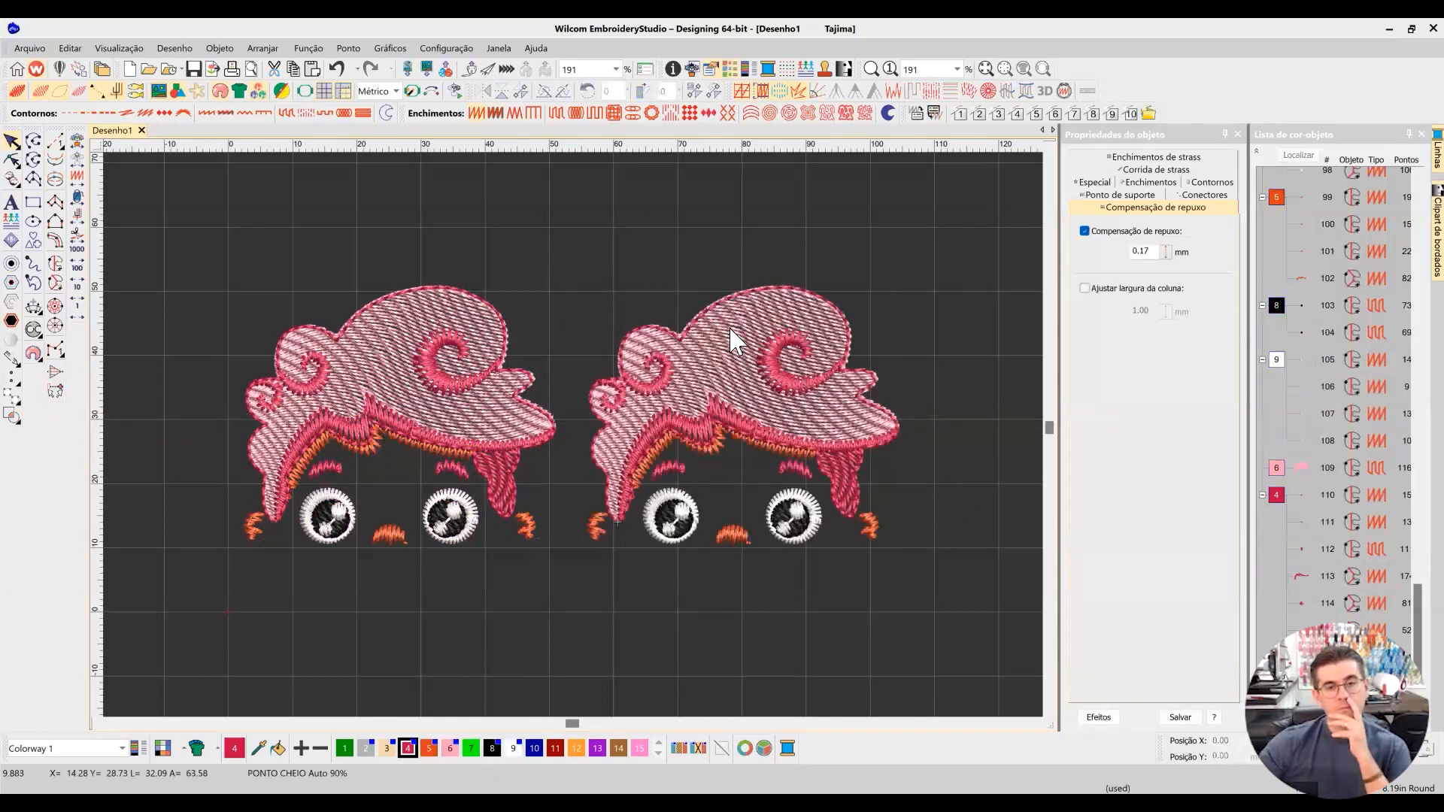
Step: Reshape the copied light pink hair fill, deleting a surplus node on the large curl and moving its side and notch nodes inside the outline
{"action": "left_click", "coordinate": [771, 342]}
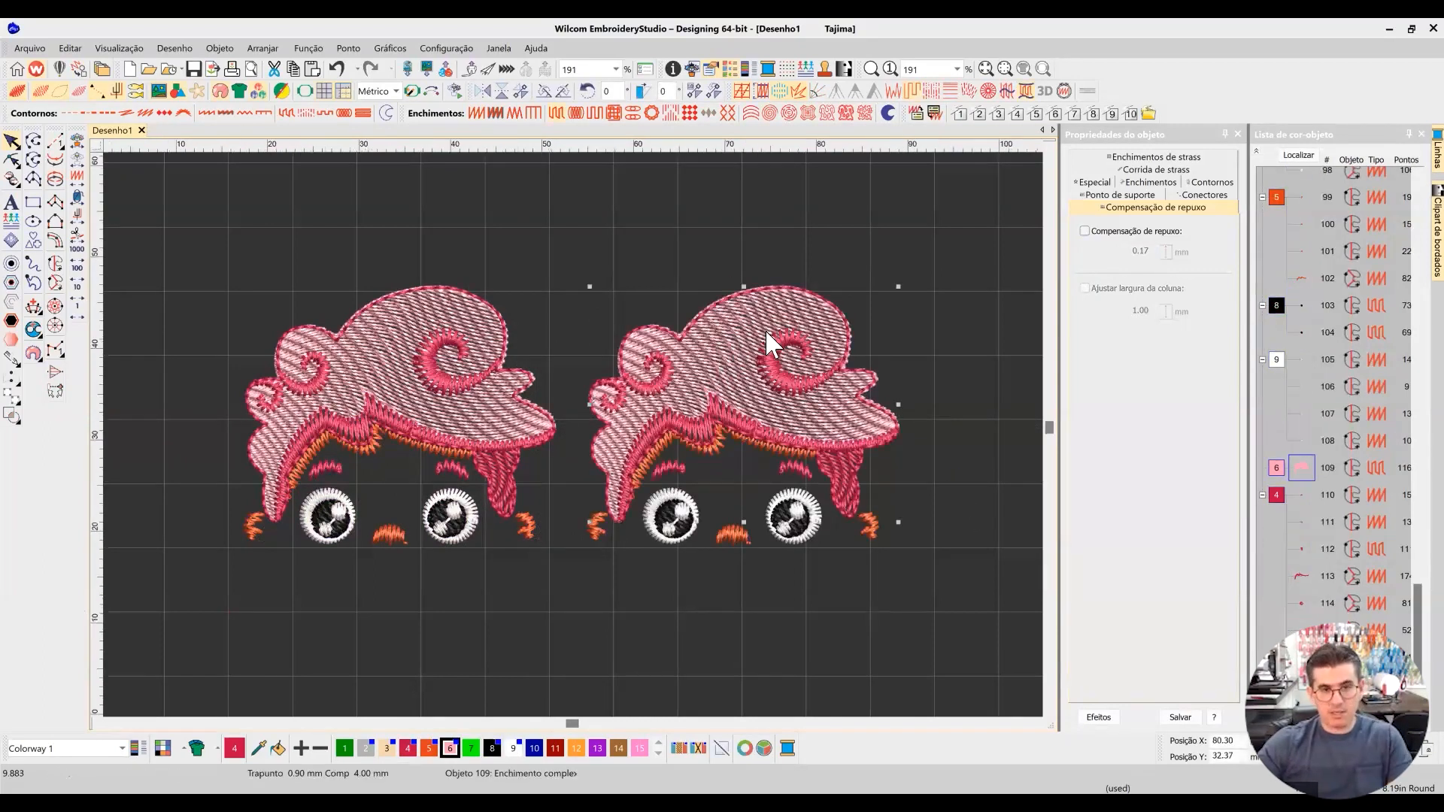
{"action": "key", "text": "0"}
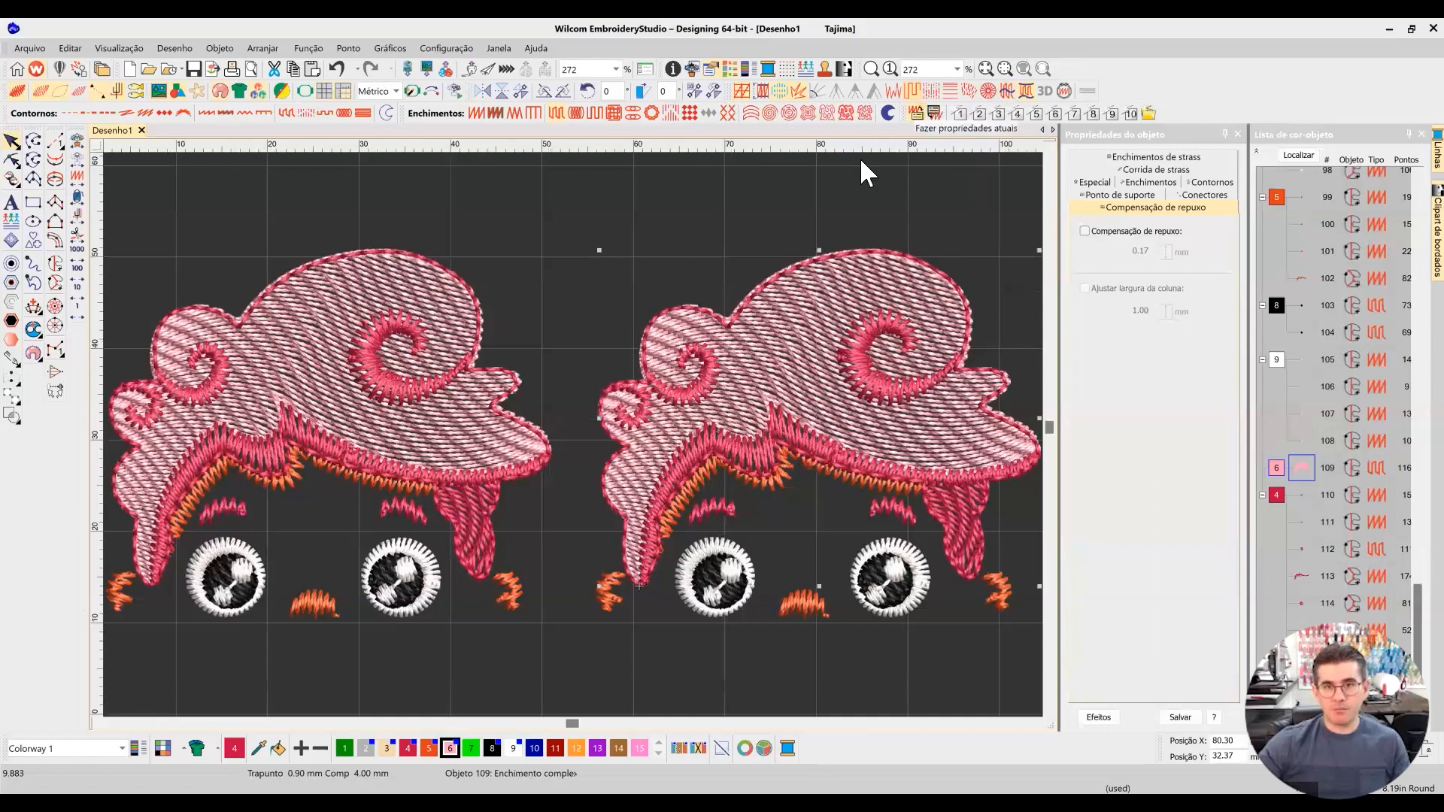
{"action": "left_click", "coordinate": [11, 160]}
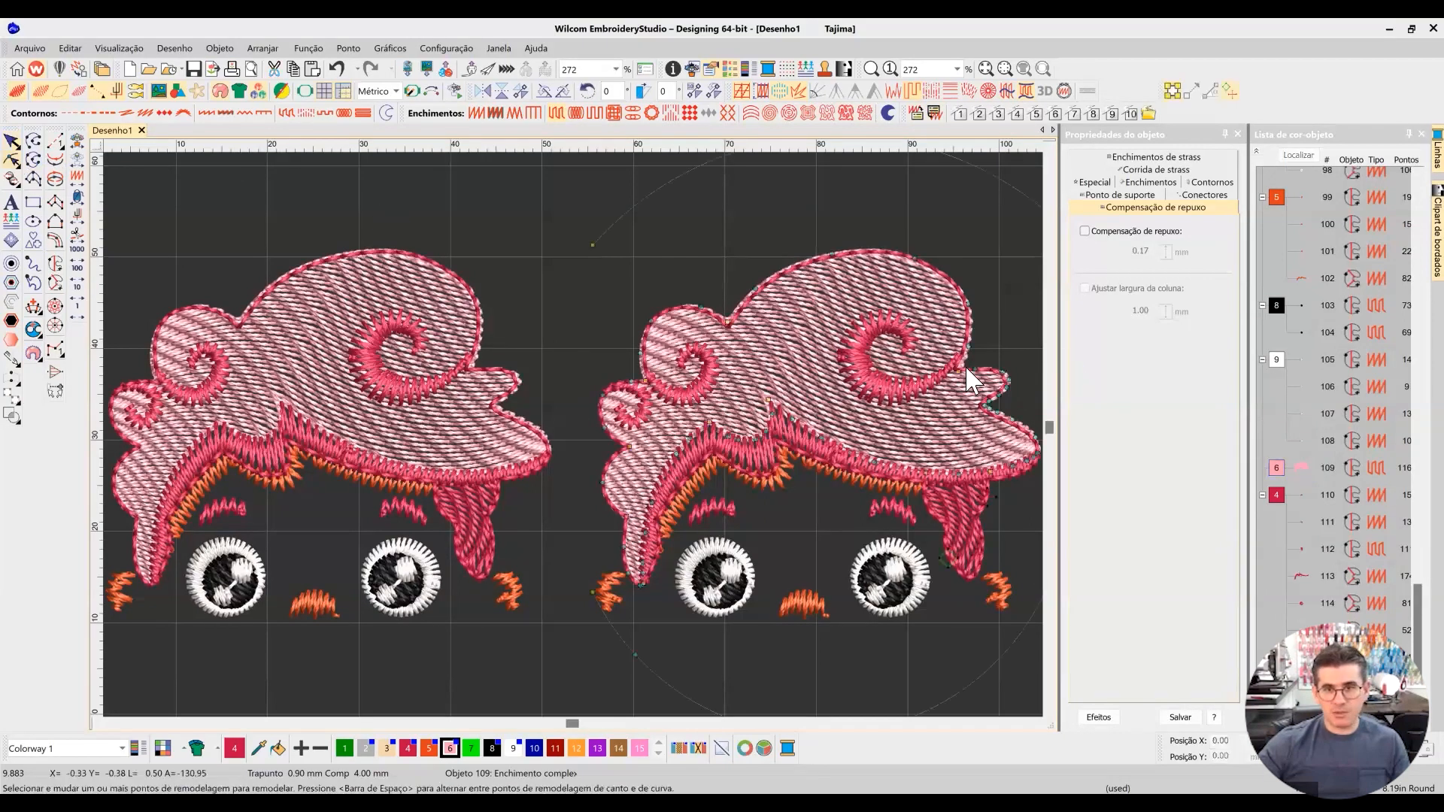
{"action": "scroll", "coordinate": [549, 432], "scroll_direction": "up", "scroll_amount": 2}
{"action": "left_click_drag", "start_coordinate": [578, 400], "coordinate": [580, 400]}
{"action": "key", "text": "Delete"}
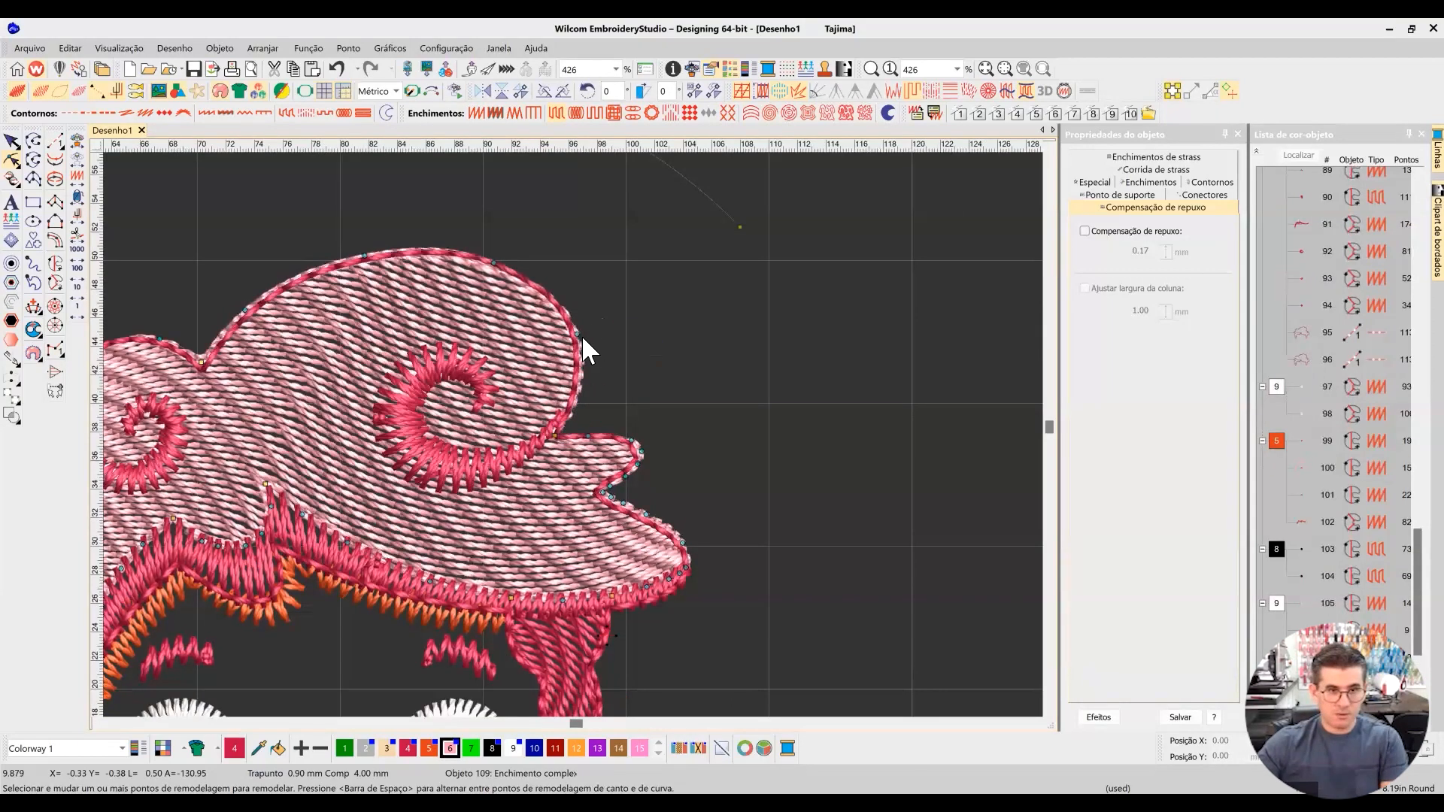
{"action": "left_click_drag", "start_coordinate": [575, 335], "coordinate": [574, 336]}
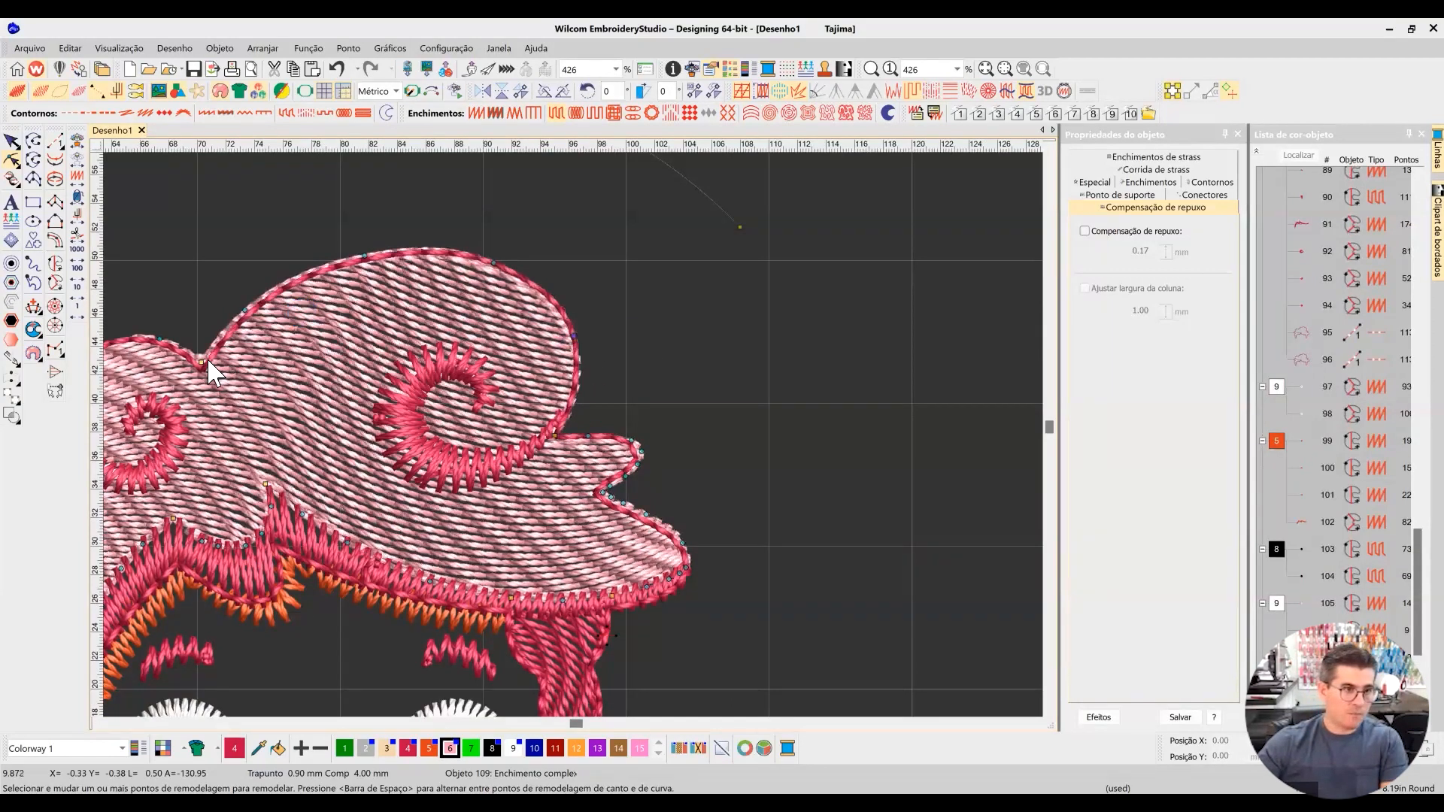
{"action": "left_click_drag", "start_coordinate": [201, 363], "coordinate": [201, 370]}
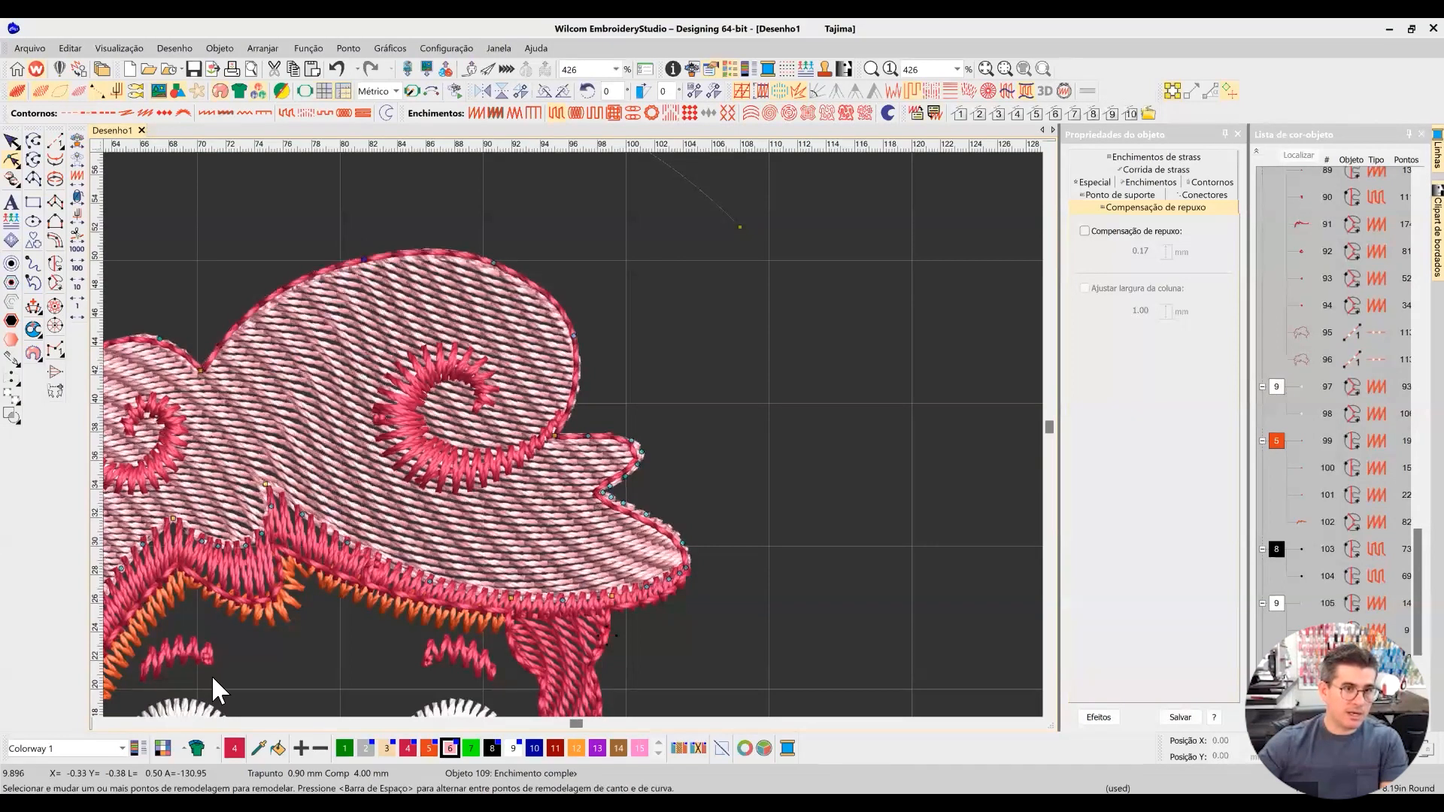
Step: Adjust the copied fill's nodes around the small curl so its edge sits inside the outline
{"action": "left_click", "coordinate": [100, 724]}
{"action": "left_click", "coordinate": [100, 725]}
{"action": "left_click", "coordinate": [100, 725]}
{"action": "left_click_drag", "start_coordinate": [441, 339], "coordinate": [439, 344]}
{"action": "left_click_drag", "start_coordinate": [347, 411], "coordinate": [359, 458]}
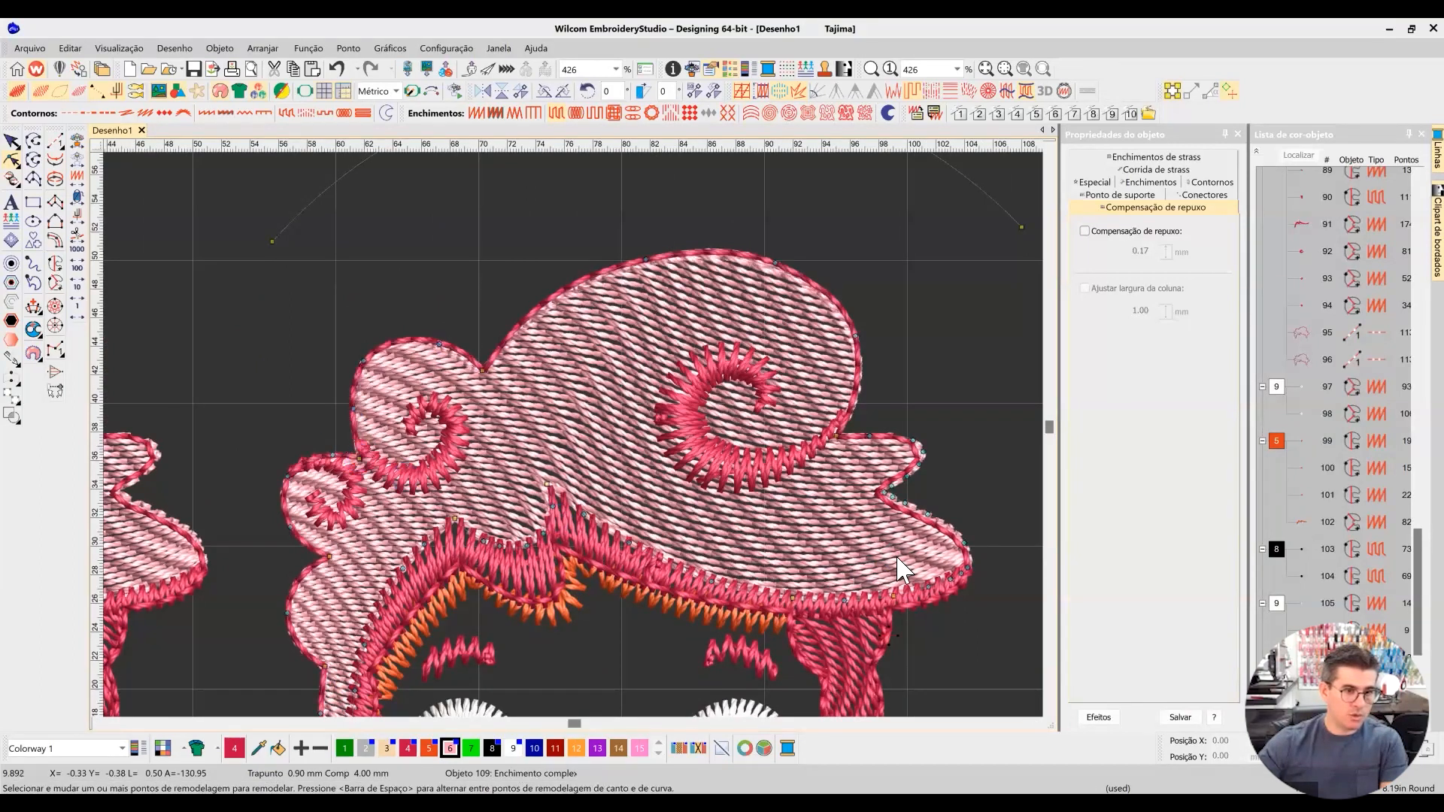
Step: Move the copied fill's nodes inward on the two pointed tufts beside the large curl
{"action": "left_click_drag", "start_coordinate": [957, 496], "coordinate": [884, 454]}
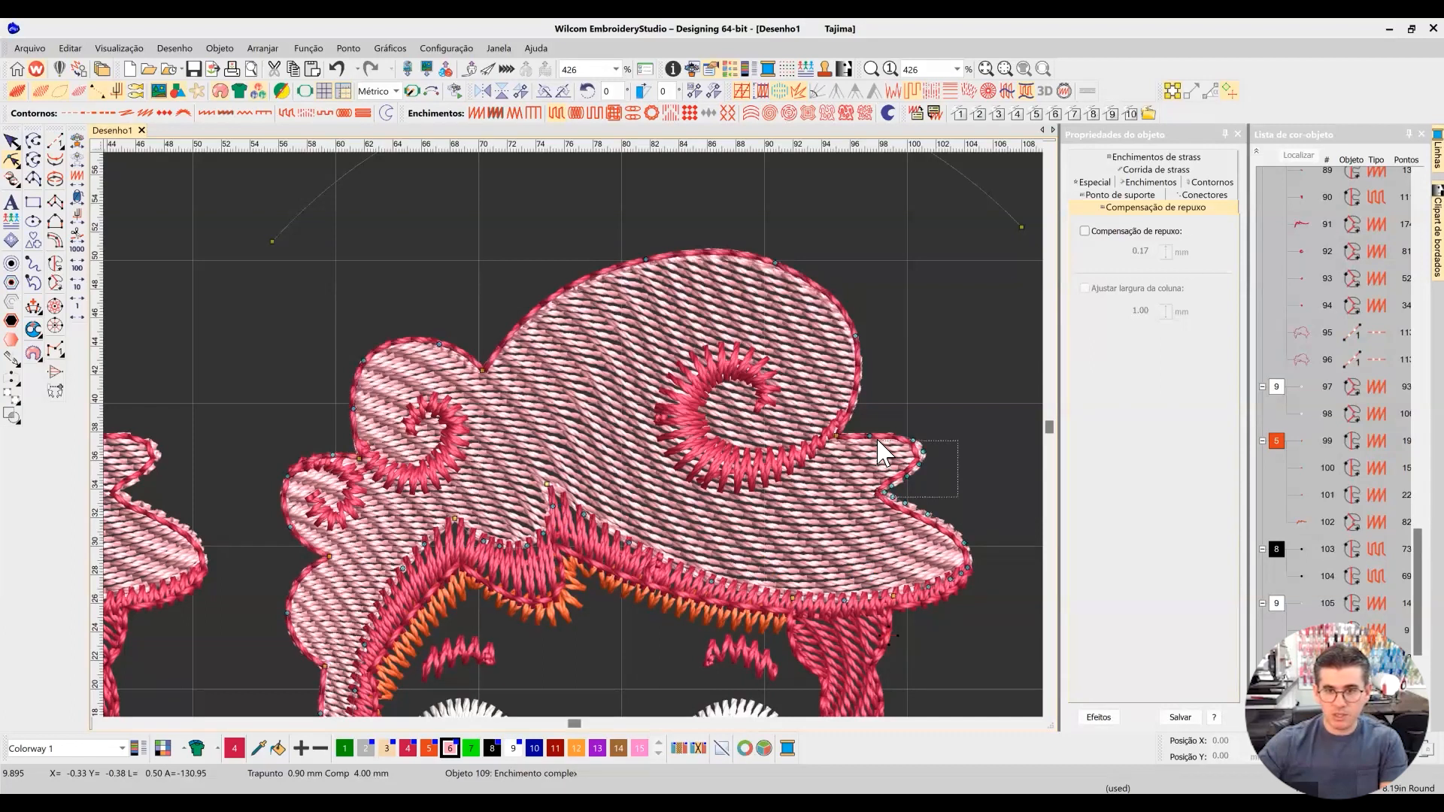
{"action": "left_click", "coordinate": [914, 468]}
{"action": "left_click_drag", "start_coordinate": [958, 423], "coordinate": [908, 471]}
{"action": "left_click_drag", "start_coordinate": [962, 544], "coordinate": [935, 532]}
{"action": "left_click", "coordinate": [946, 520]}
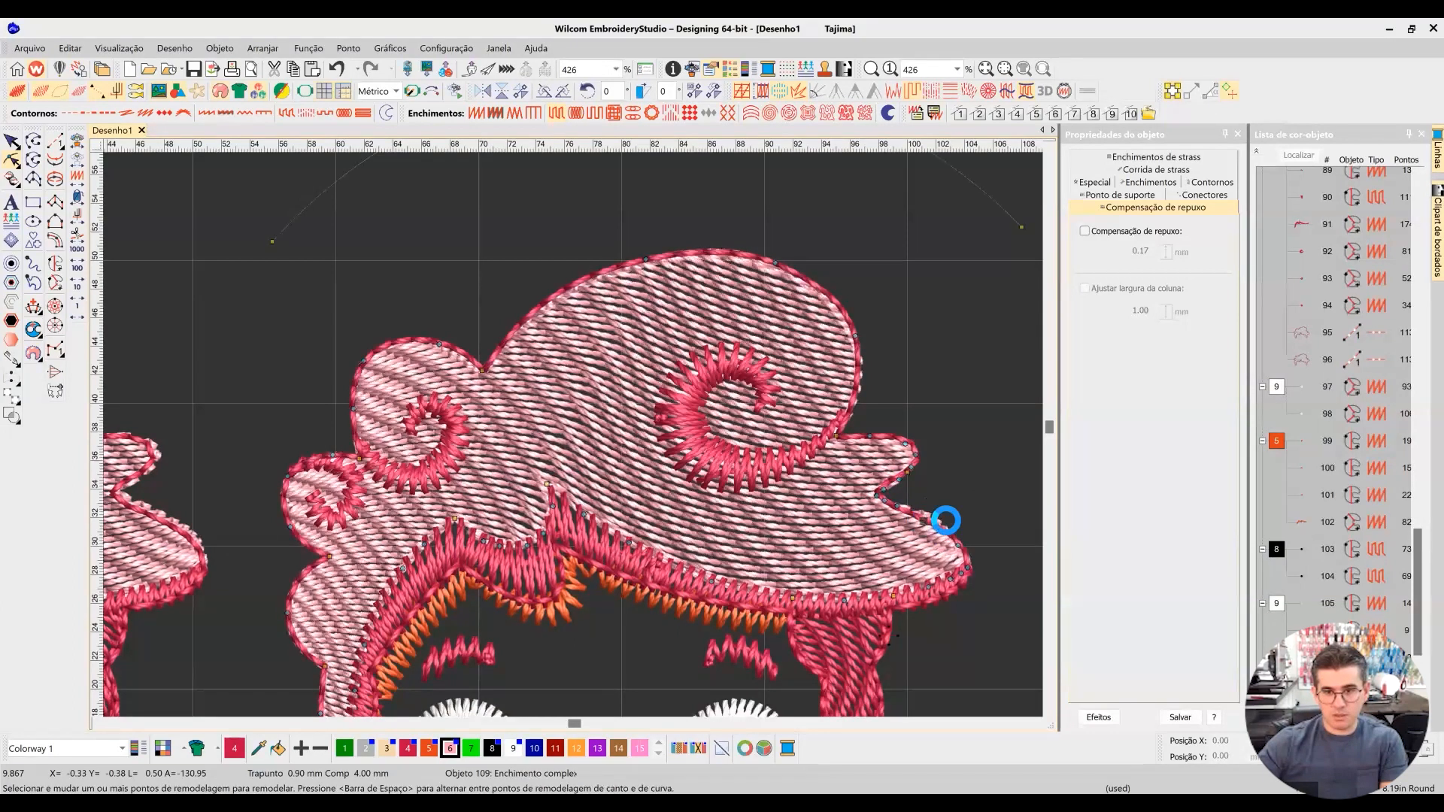
Step: Delete two surplus nodes in the notch between the tufts and leave reshaping
{"action": "left_click", "coordinate": [885, 491]}
{"action": "key", "text": "Delete"}
{"action": "left_click", "coordinate": [901, 480]}
{"action": "key", "text": "Delete"}
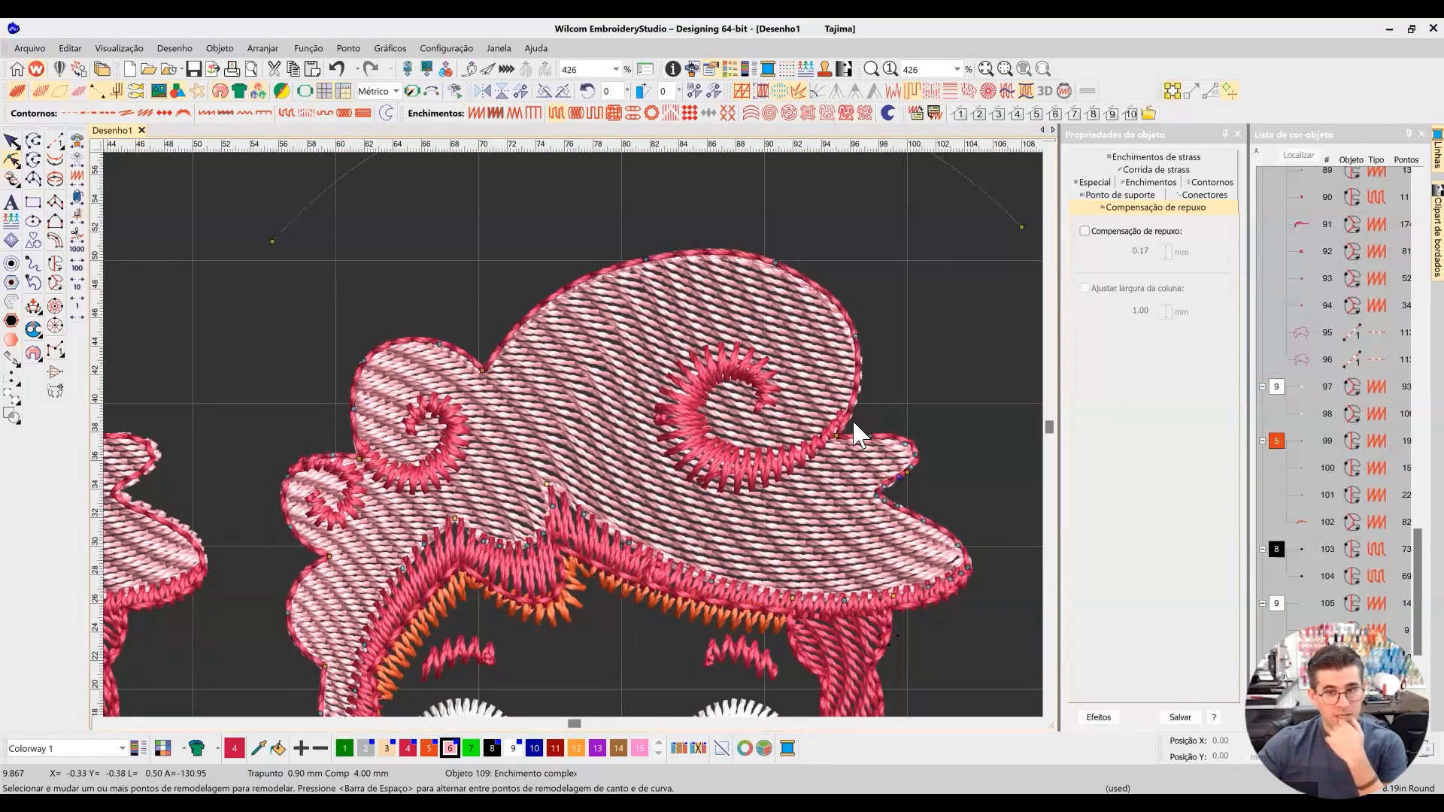
{"action": "key", "text": "Escape"}
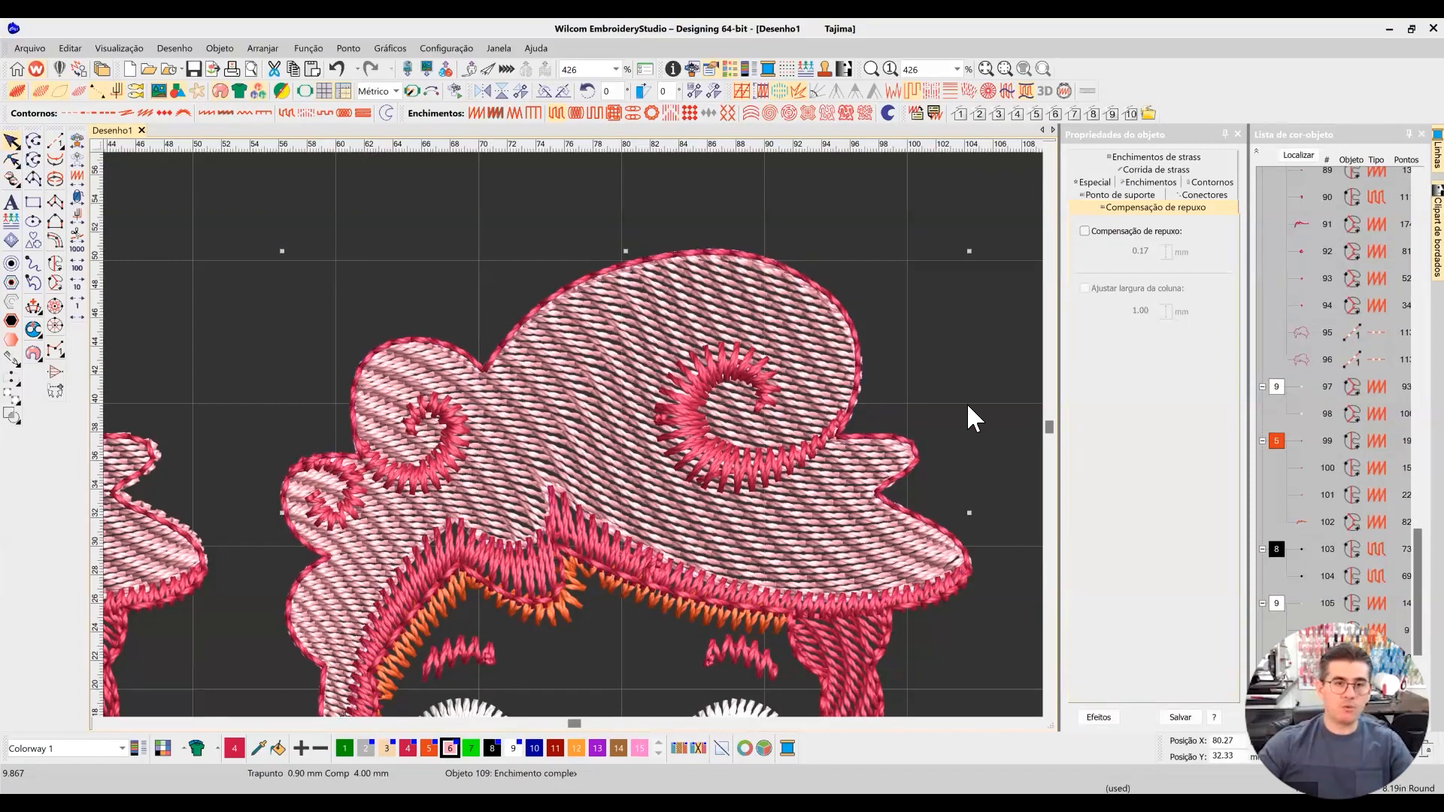
Step: Remove the Trapunto effect from the copied light pink hair fill, leaving it as plain Tatami
{"action": "key", "text": "0"}
{"action": "key", "text": "Escape"}
{"action": "left_click", "coordinate": [903, 301]}
{"action": "left_click", "coordinate": [913, 92]}
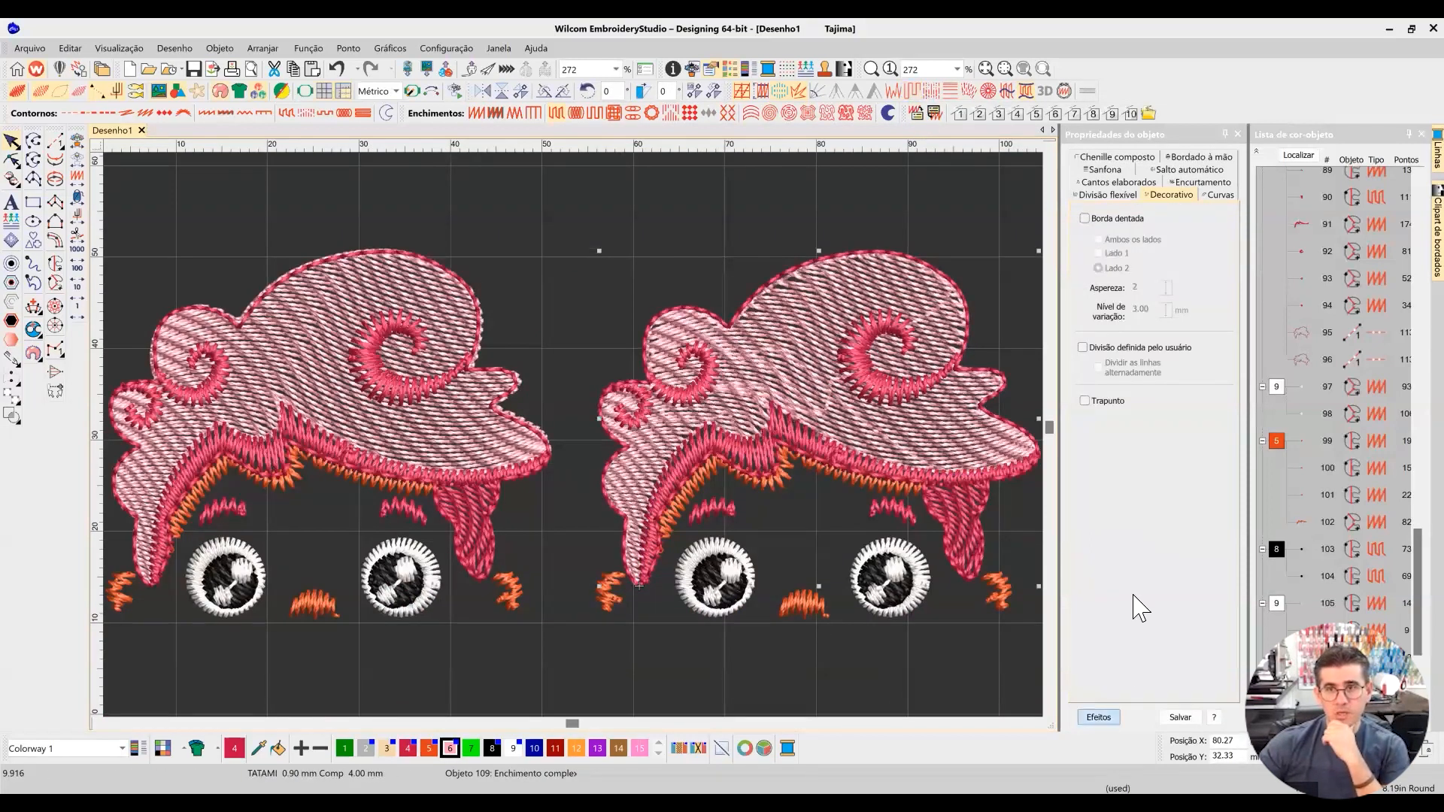
{"action": "left_click", "coordinate": [1098, 716]}
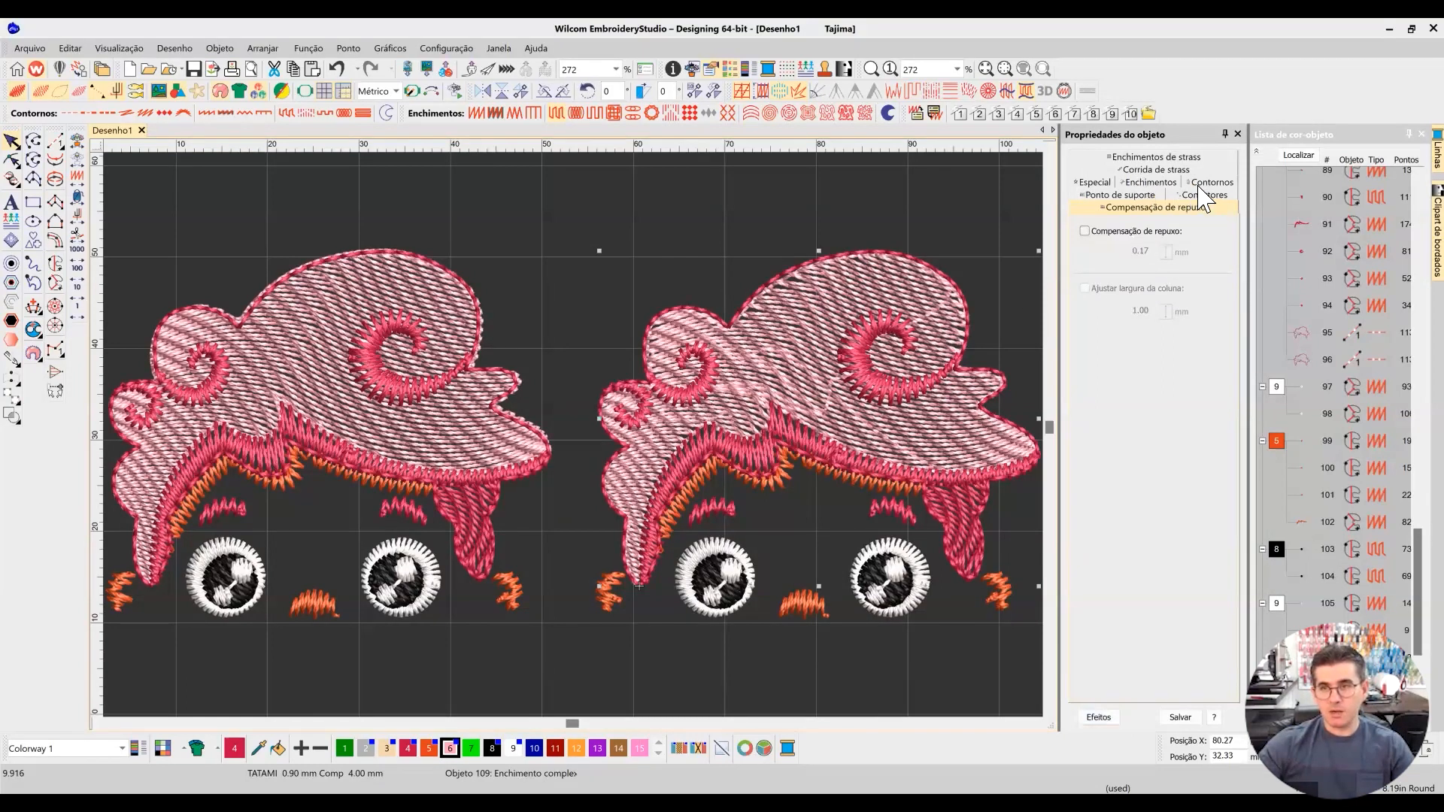
Step: Enable pull compensation on the copied hair fill and set it to 0.45 mm
{"action": "left_click", "coordinate": [1168, 158]}
{"action": "left_click", "coordinate": [1148, 185]}
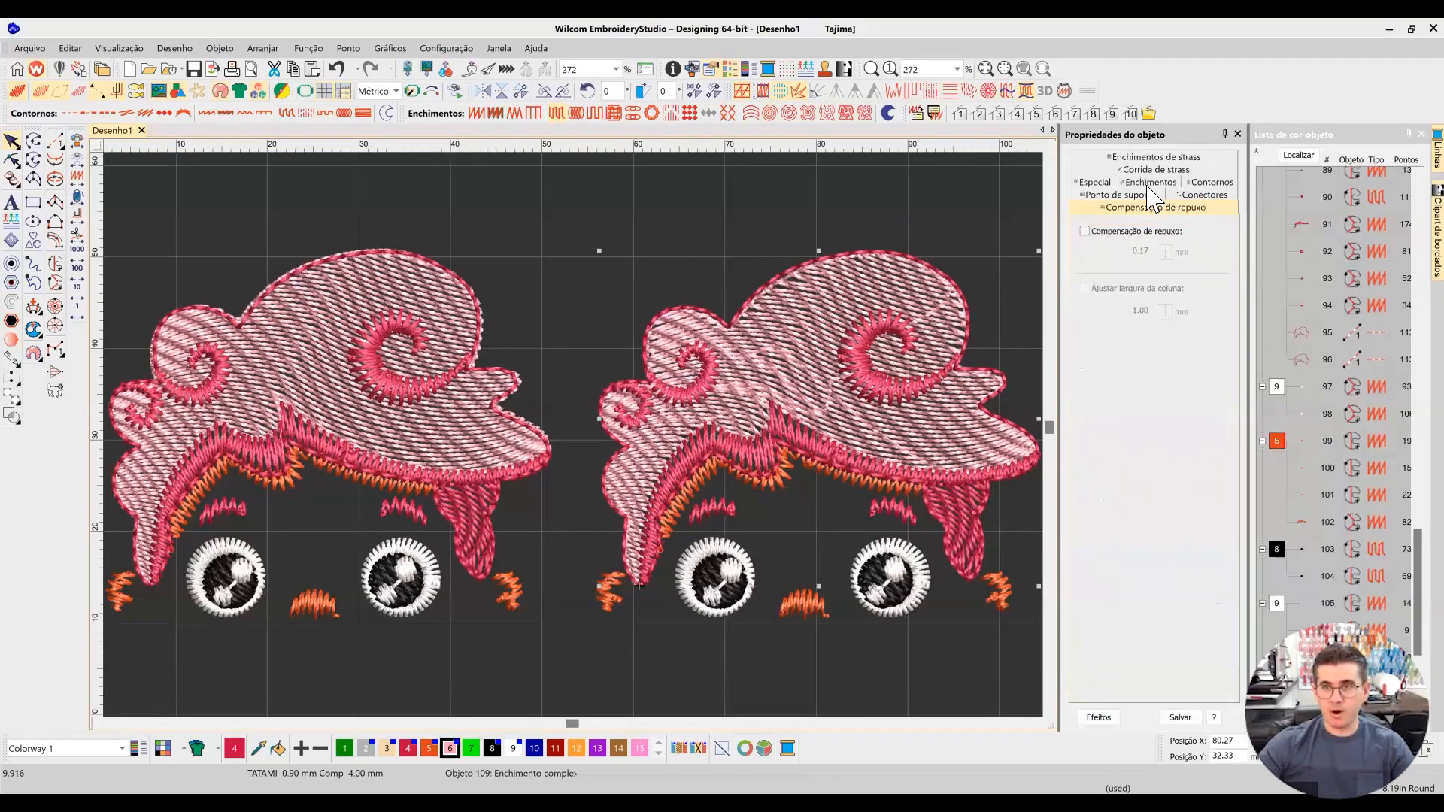
{"action": "left_click", "coordinate": [1112, 233]}
{"action": "double_click", "coordinate": [1141, 251]}
{"action": "type", "text": "45"}
{"action": "key", "text": "Return"}
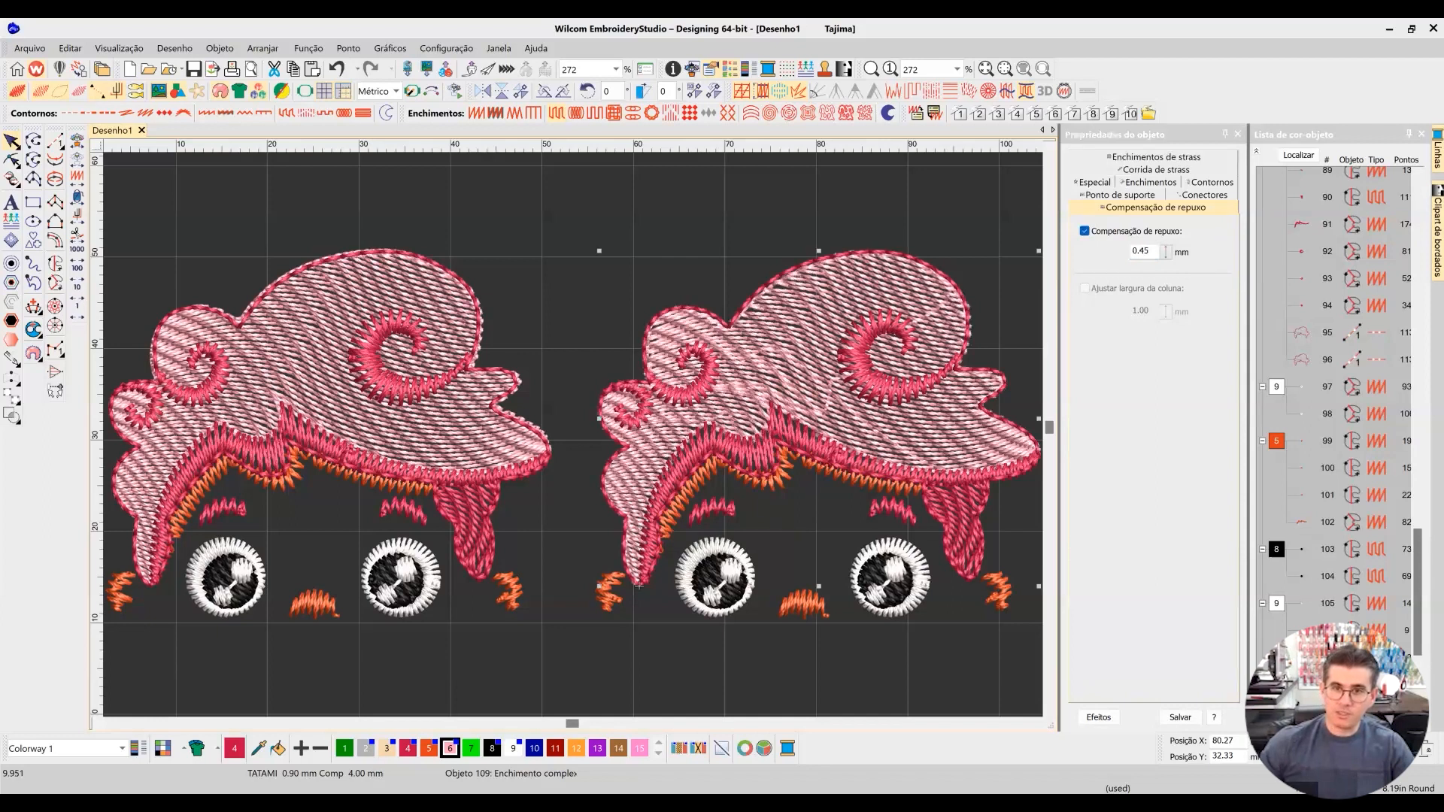
Step: Increase the copied hair fill's pull compensation to 0.60 mm
{"action": "double_click", "coordinate": [1141, 251]}
{"action": "type", "text": "60"}
{"action": "key", "text": "Return"}
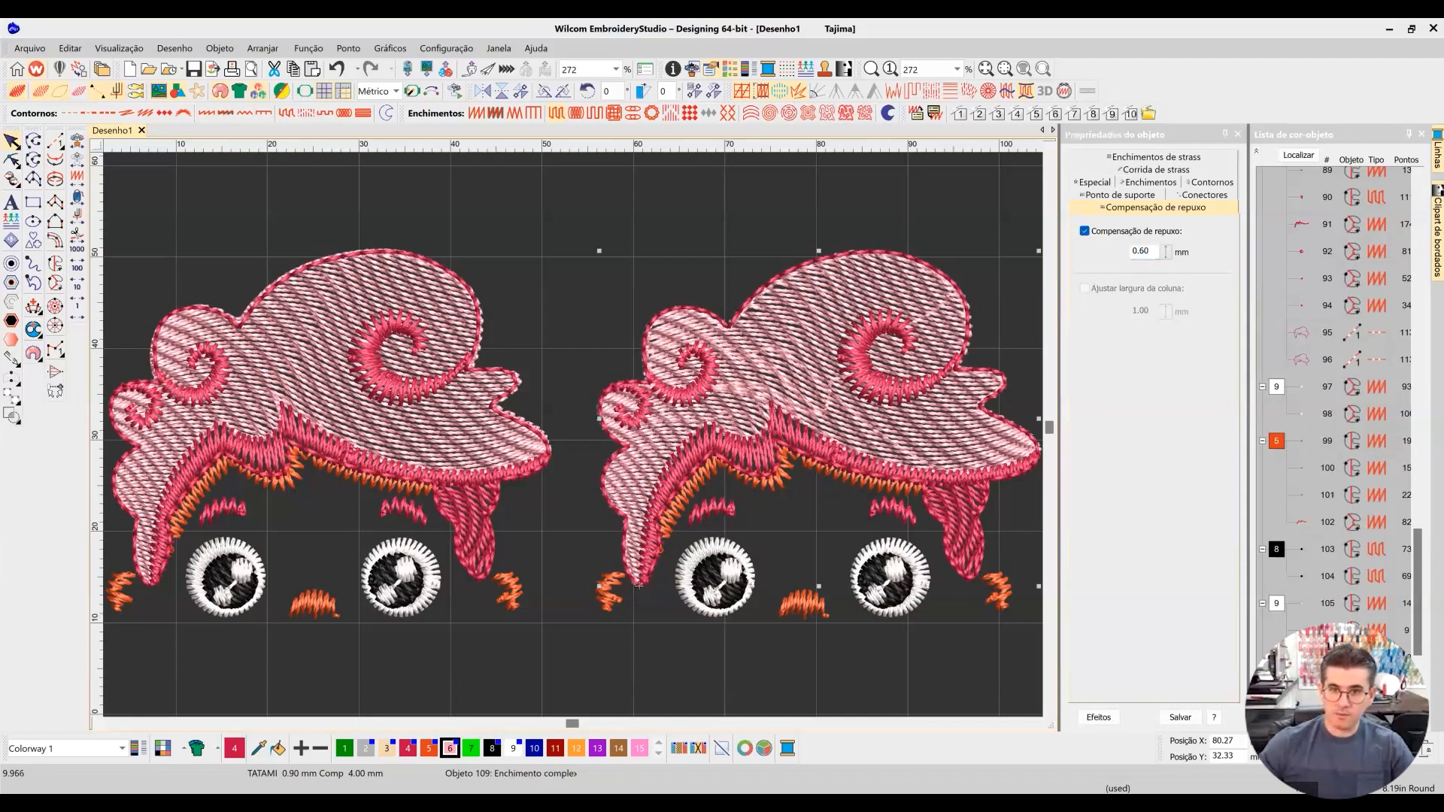
Step: Compare the original hair fill with the copy, examining the copy's stitches, travel runs and edges up close
{"action": "left_click", "coordinate": [1037, 724]}
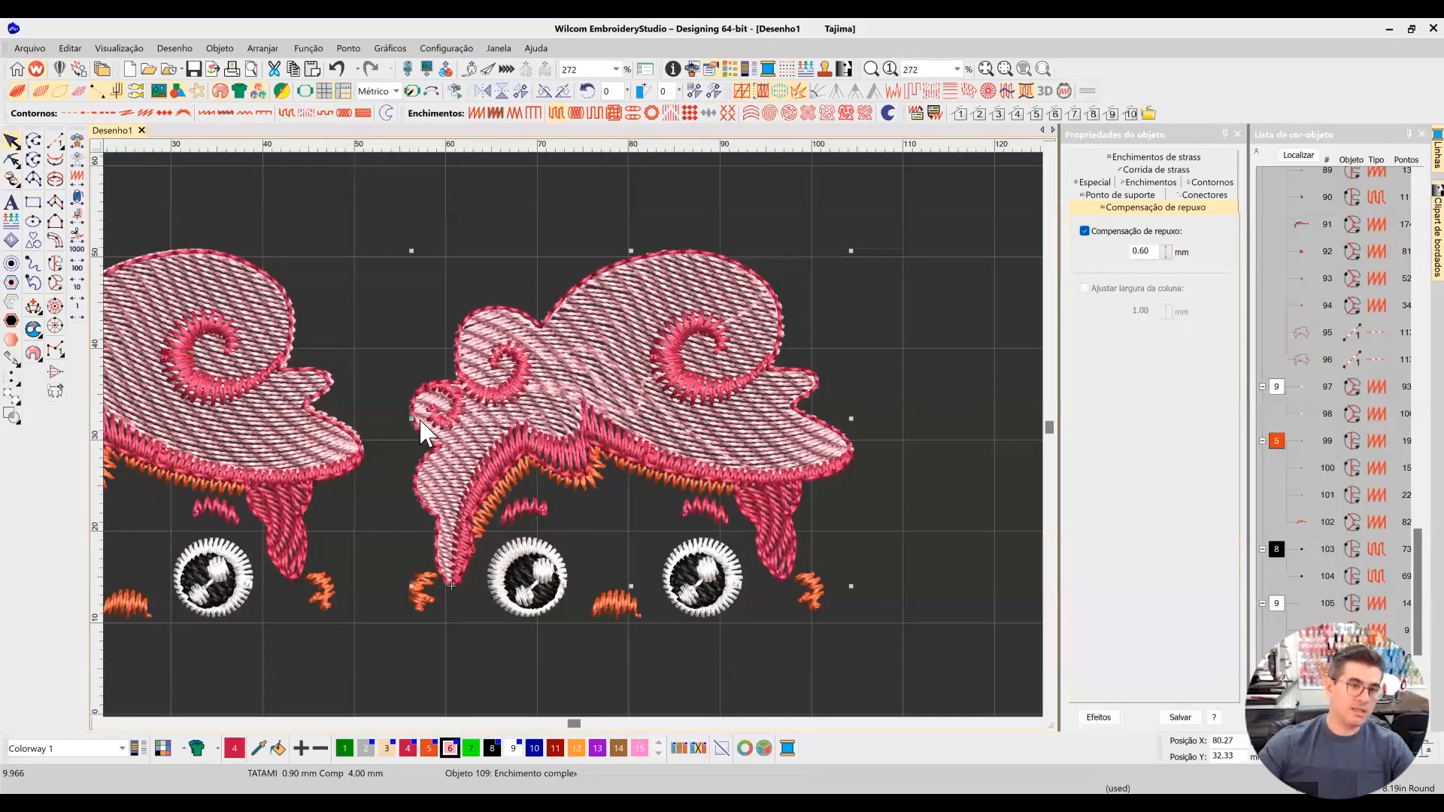
{"action": "scroll", "coordinate": [709, 377], "scroll_direction": "left", "scroll_amount": 3}
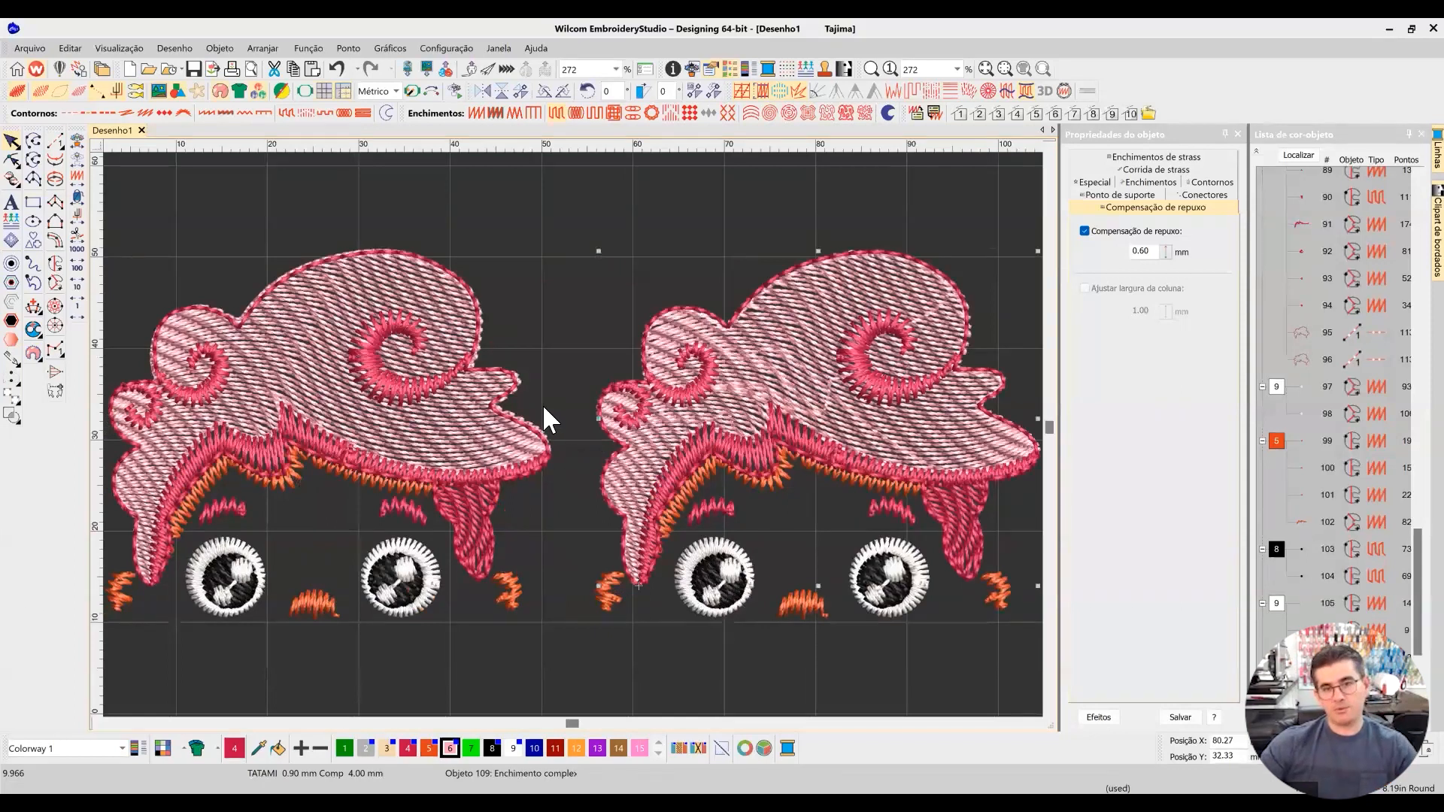
{"action": "left_click", "coordinate": [365, 284]}
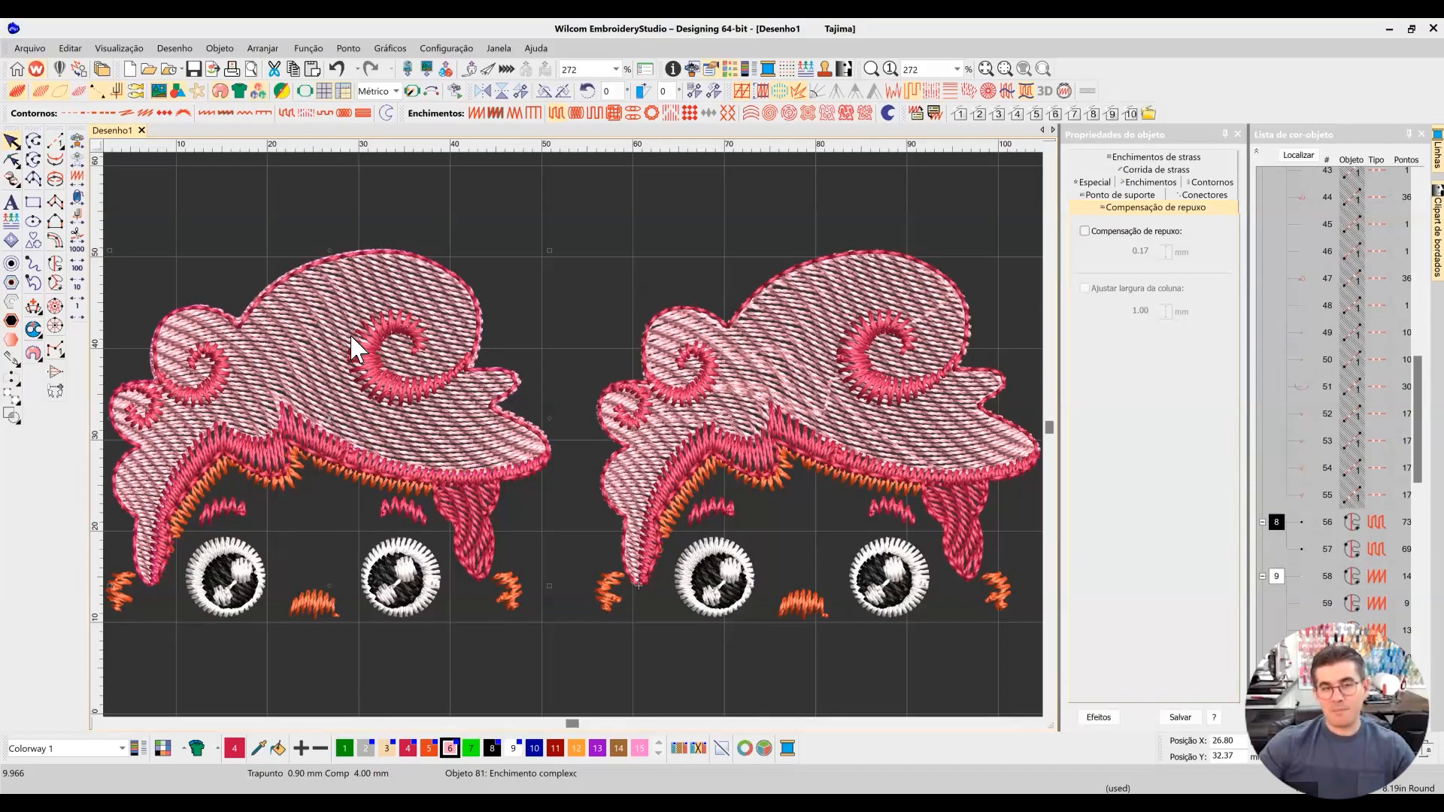
{"action": "scroll", "coordinate": [720, 362], "scroll_direction": "up", "scroll_amount": 1}
{"action": "scroll", "coordinate": [571, 437], "scroll_direction": "up", "scroll_amount": 1}
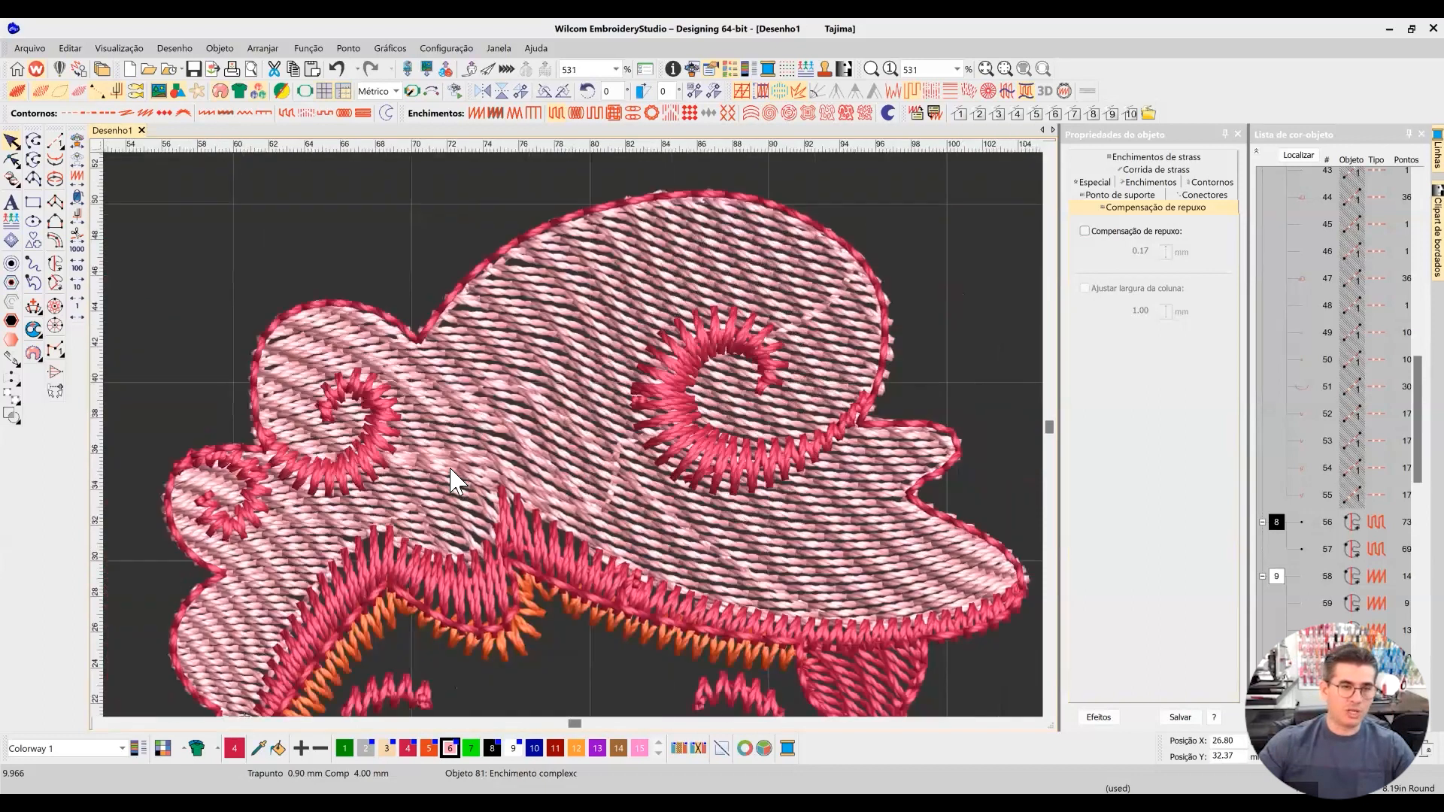
{"action": "scroll", "coordinate": [584, 422], "scroll_direction": "up", "scroll_amount": 1}
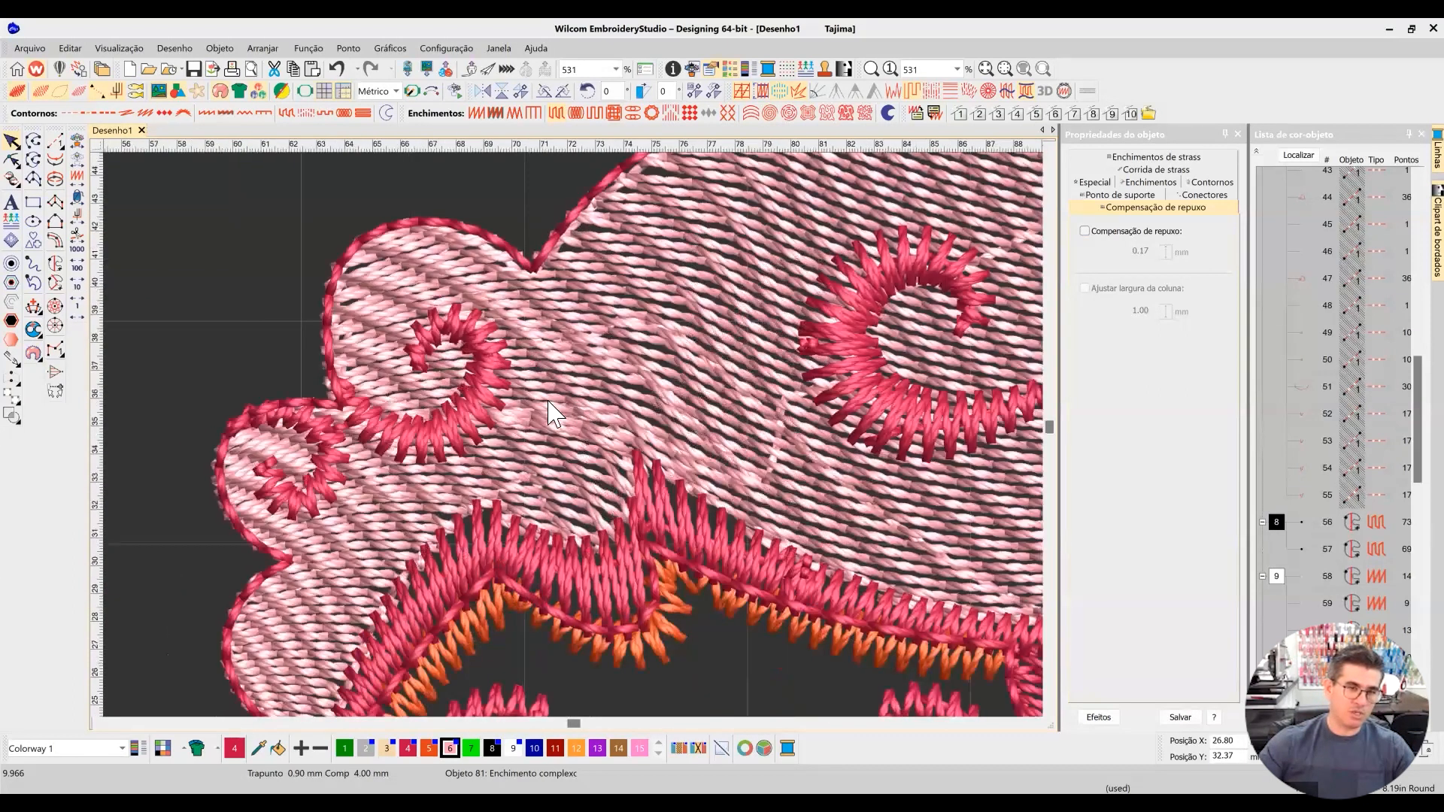
{"action": "scroll", "coordinate": [659, 391], "scroll_direction": "up", "scroll_amount": 1}
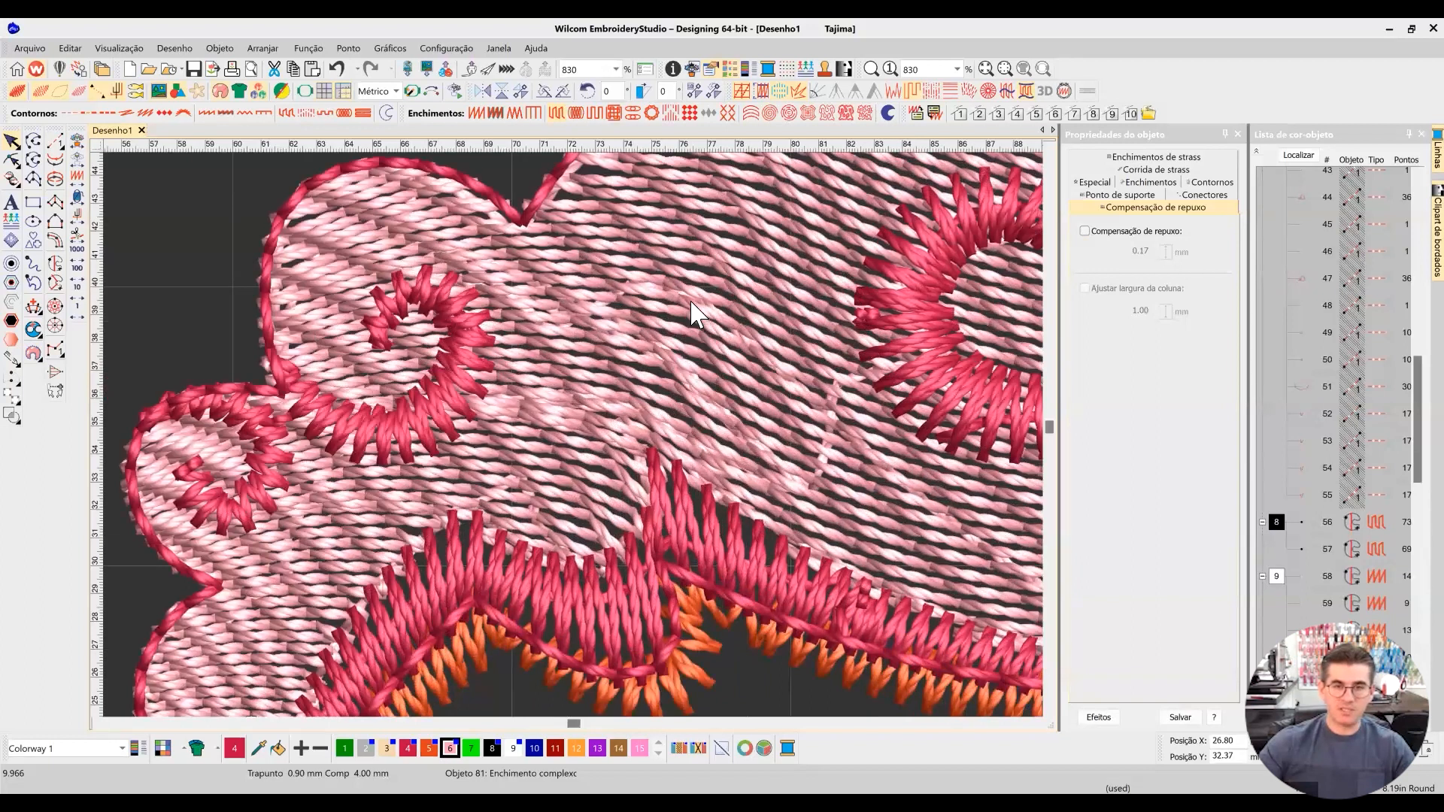
{"action": "scroll", "coordinate": [575, 447], "scroll_direction": "down", "scroll_amount": 1}
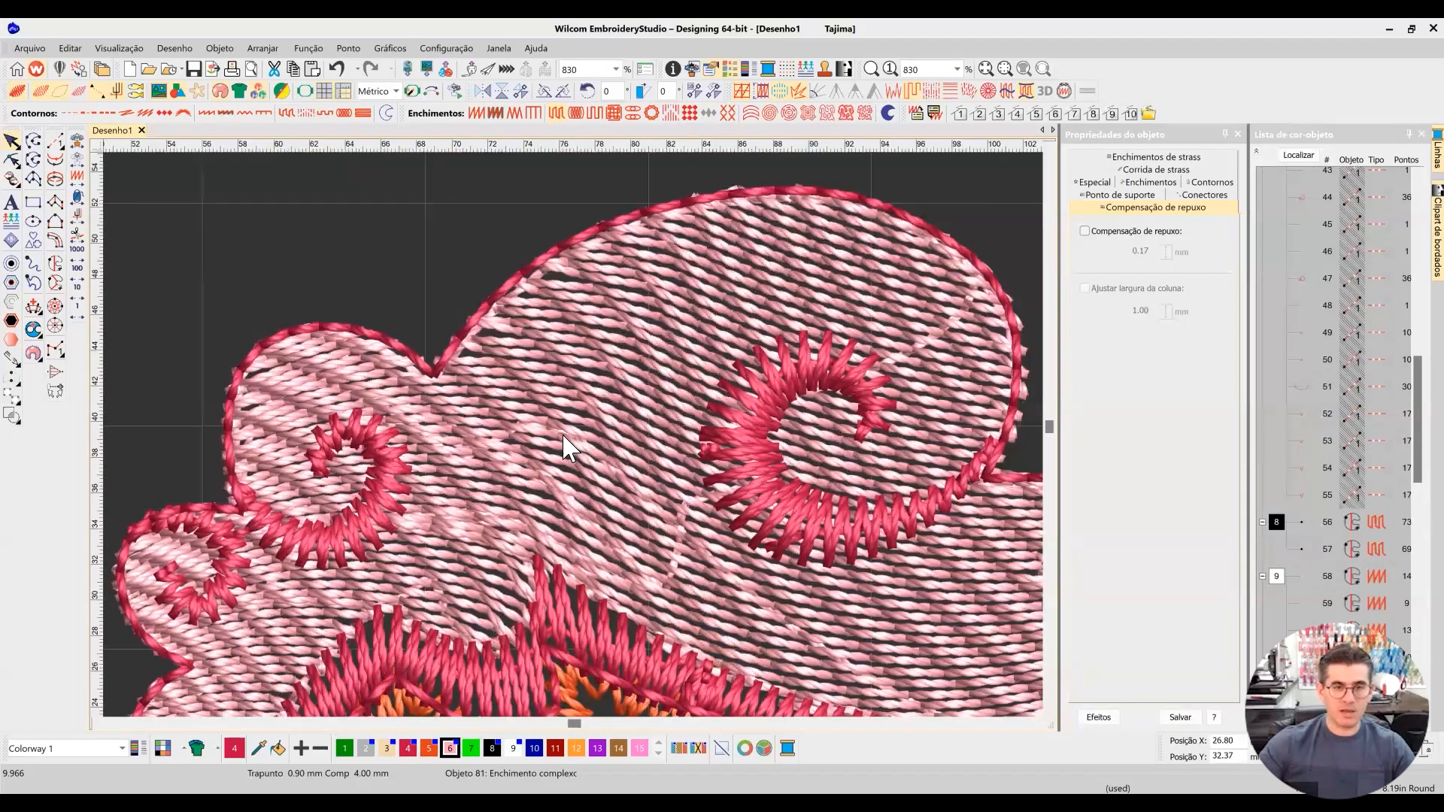
{"action": "scroll", "coordinate": [571, 436], "scroll_direction": "down", "scroll_amount": 2}
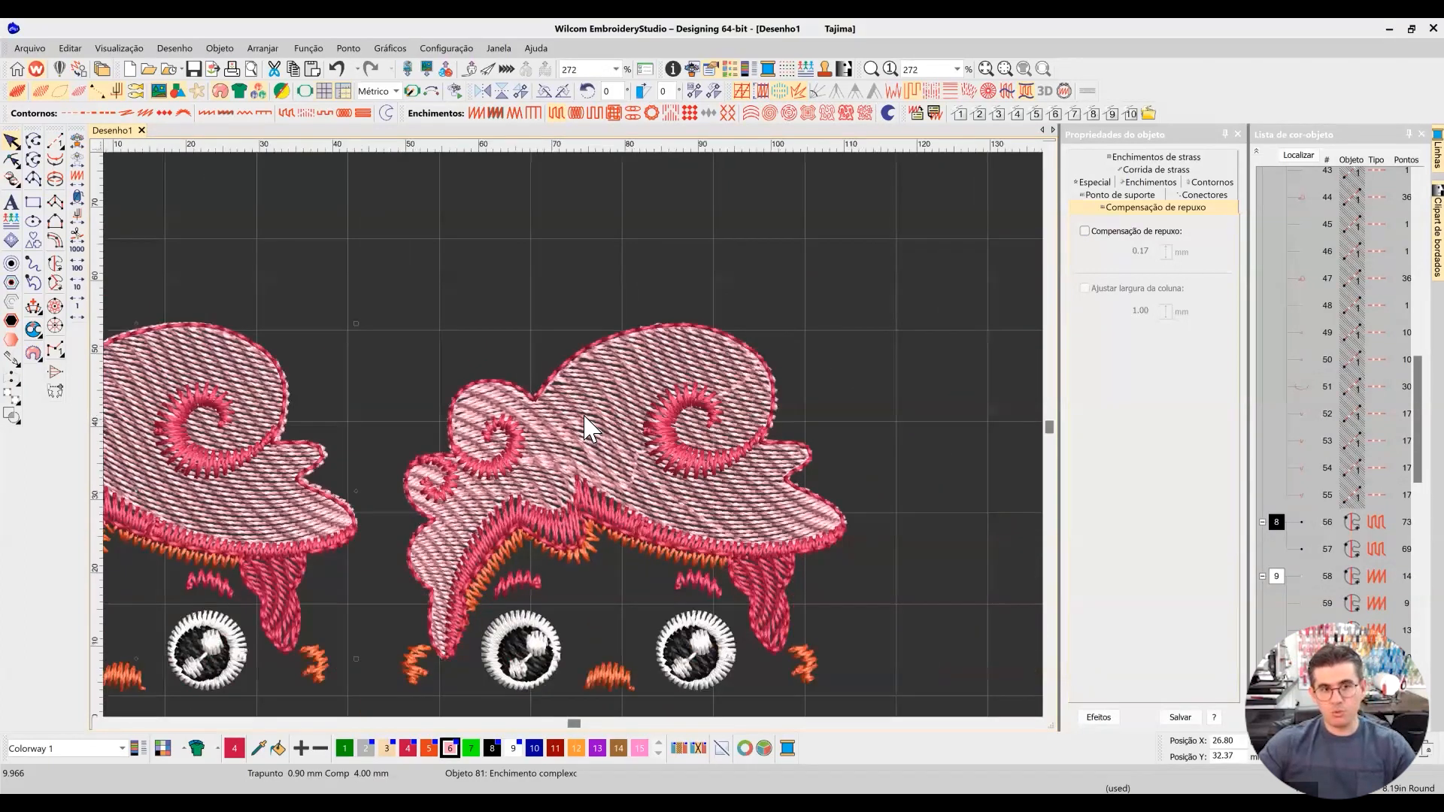
{"action": "scroll", "coordinate": [426, 404], "scroll_direction": "up", "scroll_amount": 1}
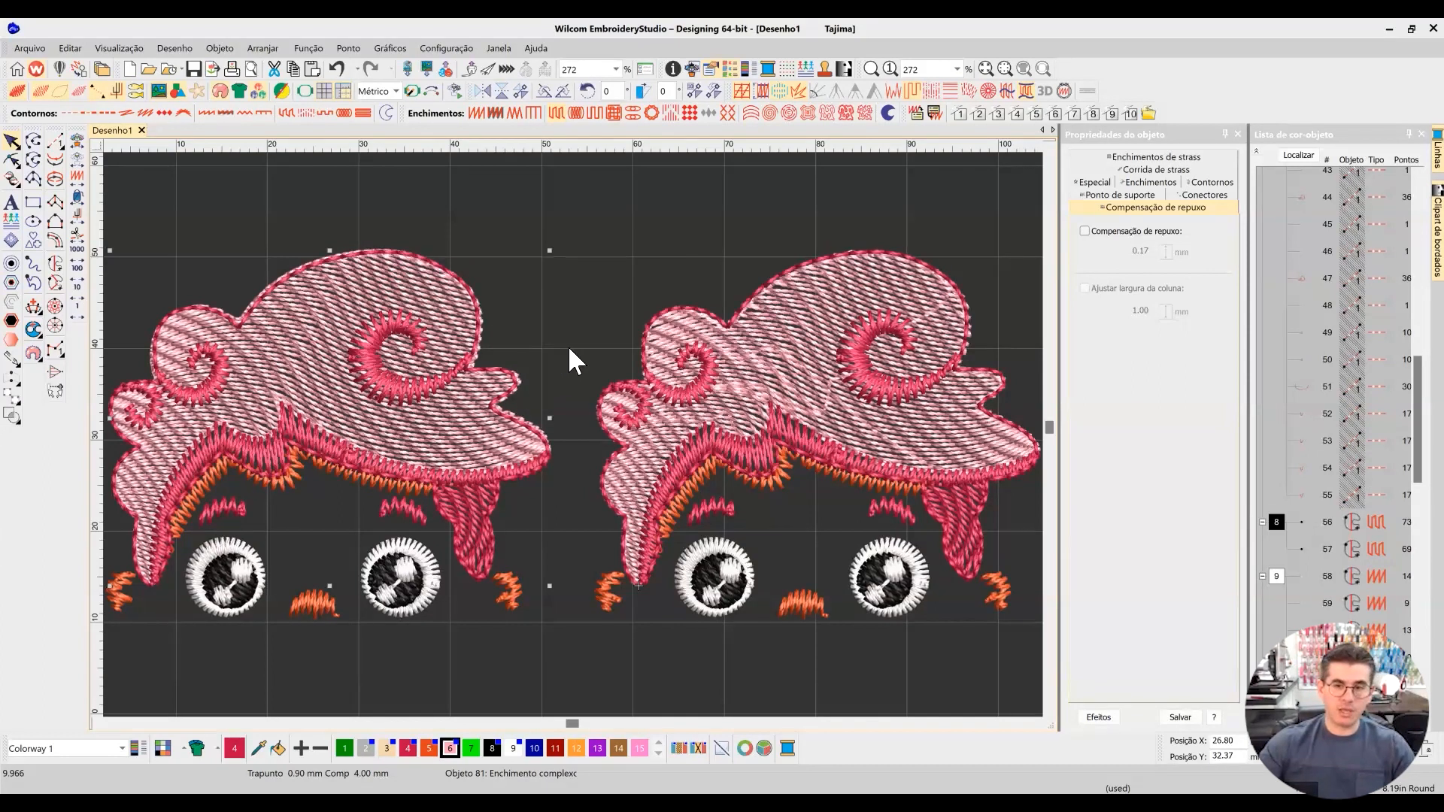
Step: Show all design objects again, fit the whole cherub and its copy in view, and collapse the colour-object list
{"action": "key", "text": "Escape"}
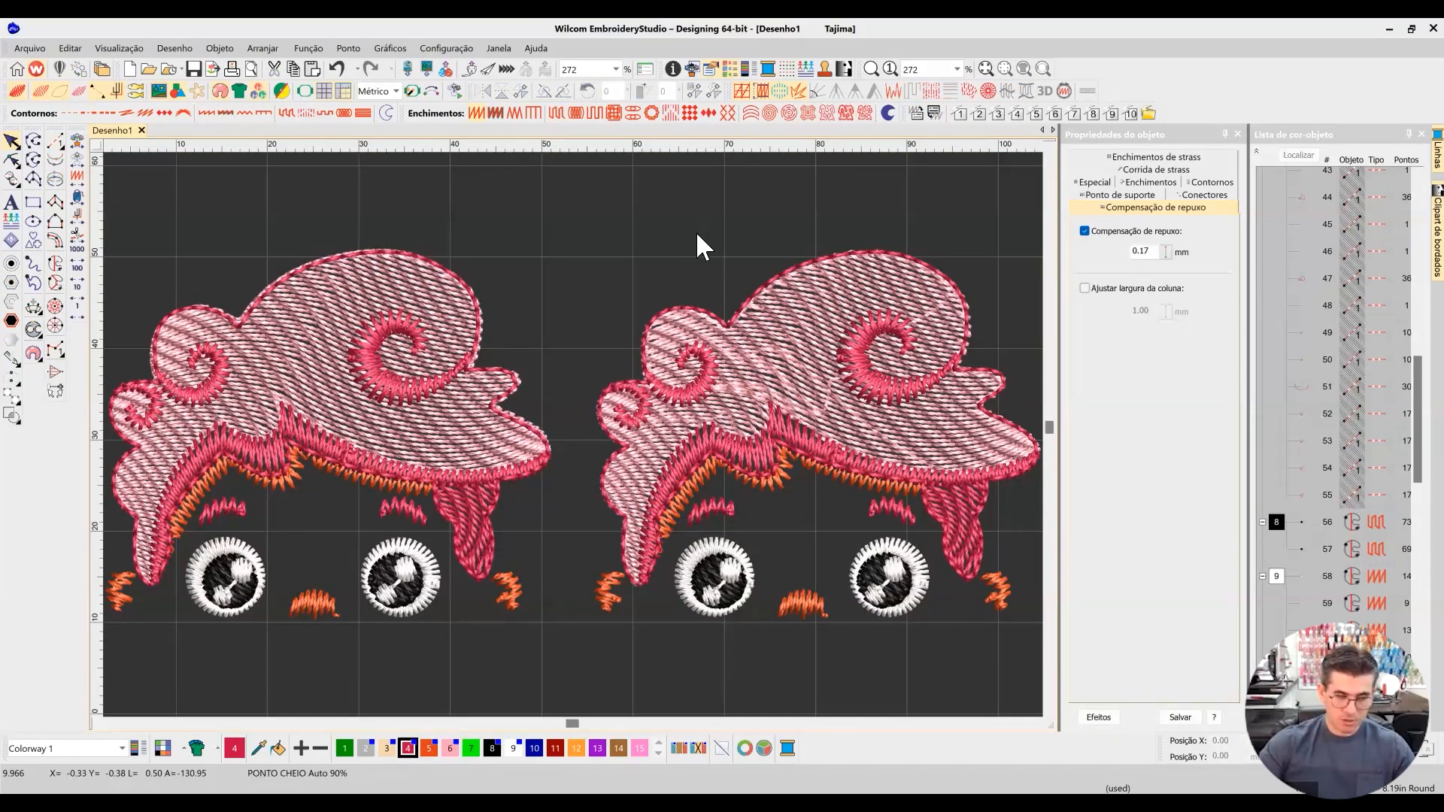
{"action": "key", "text": "shift+h"}
{"action": "key", "text": "0"}
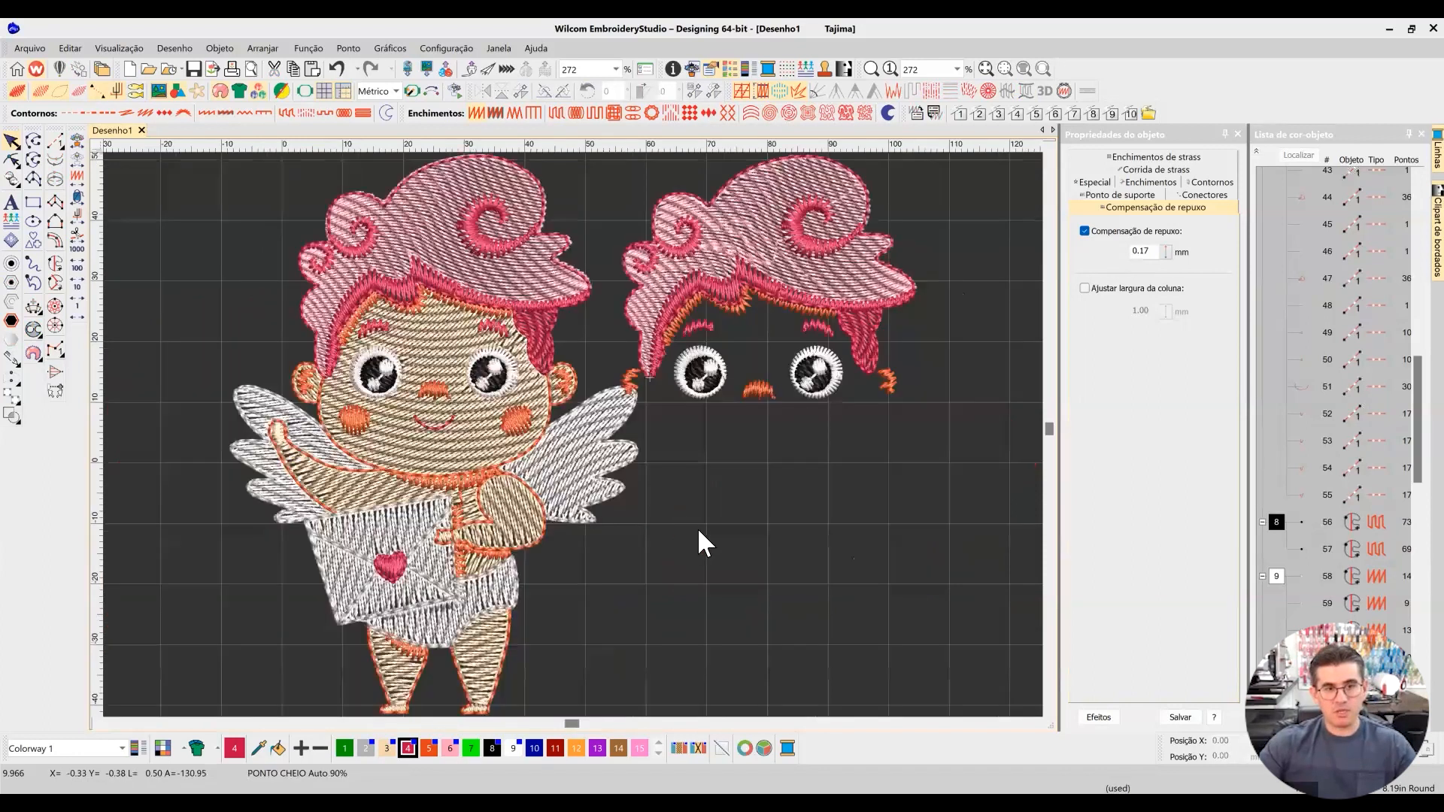
{"action": "left_click", "coordinate": [1256, 150]}
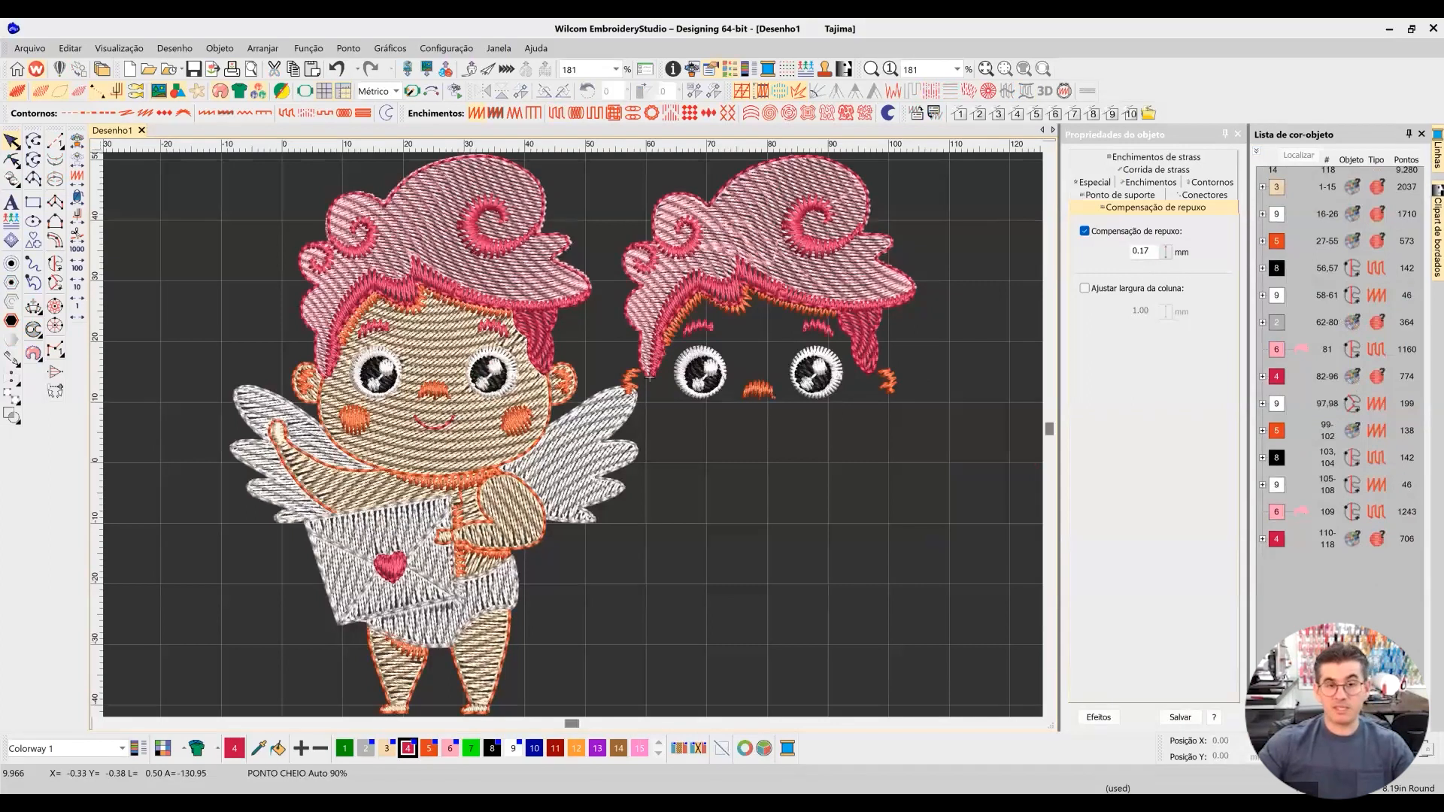
{"action": "key", "text": "alt+Tab"}
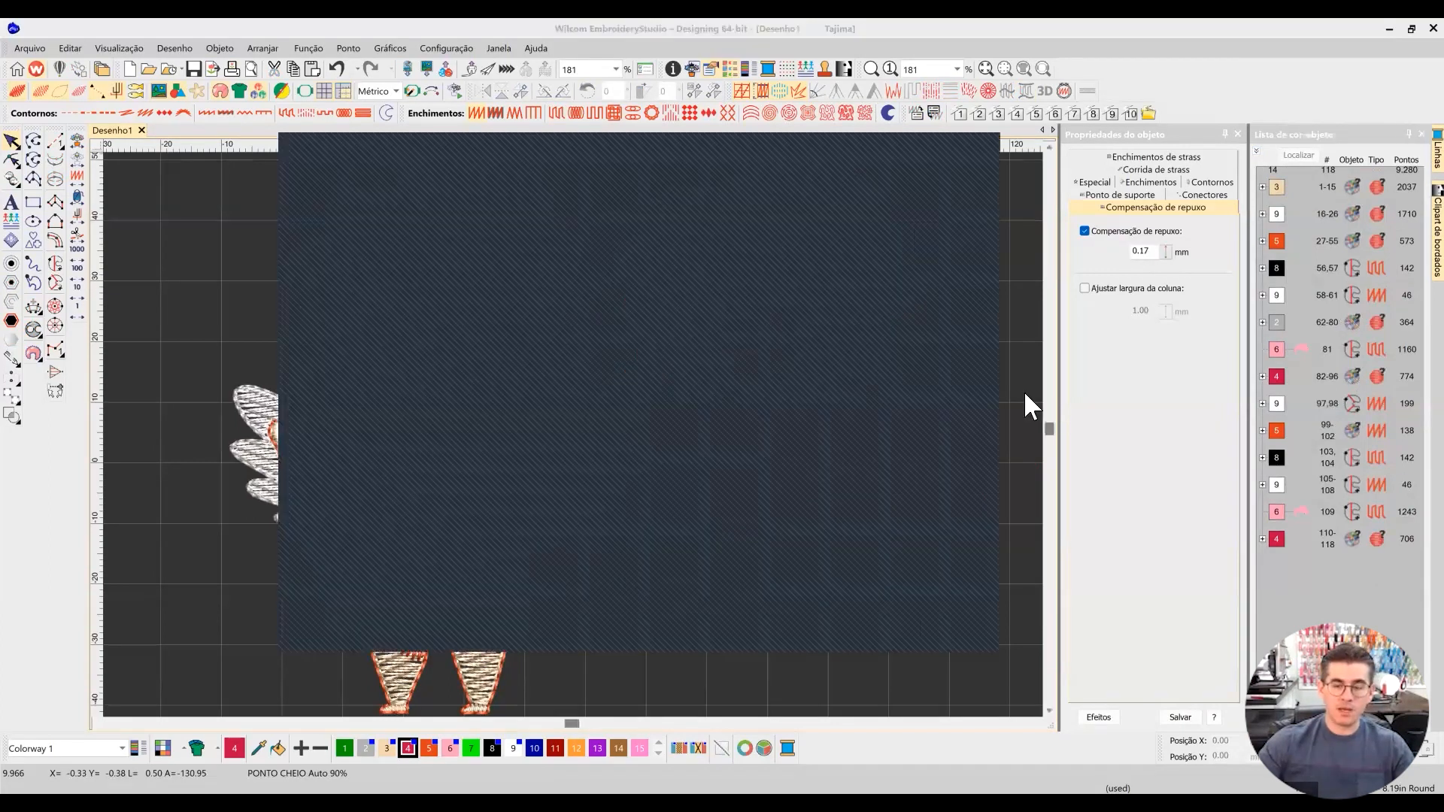
{"action": "key", "text": "alt+Tab"}
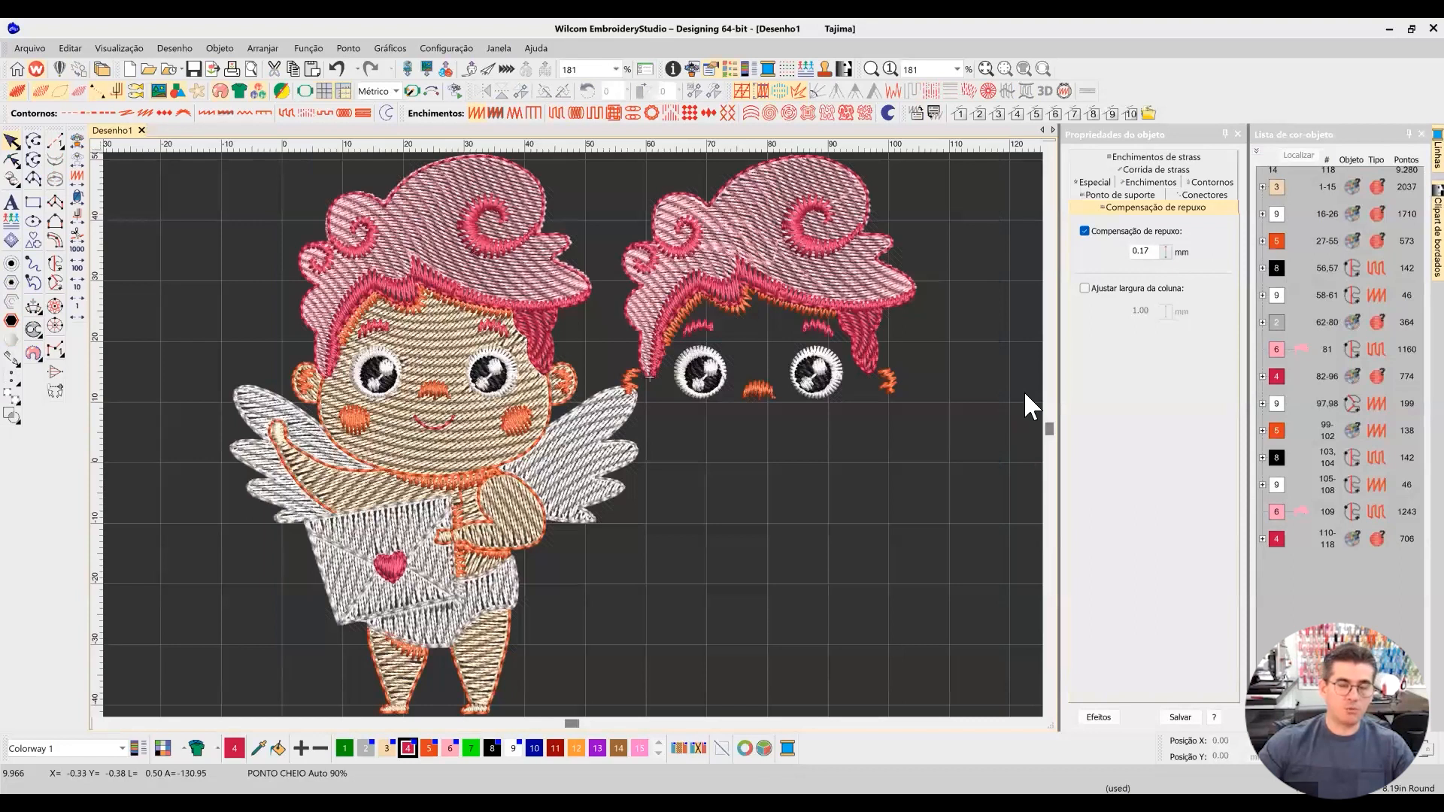